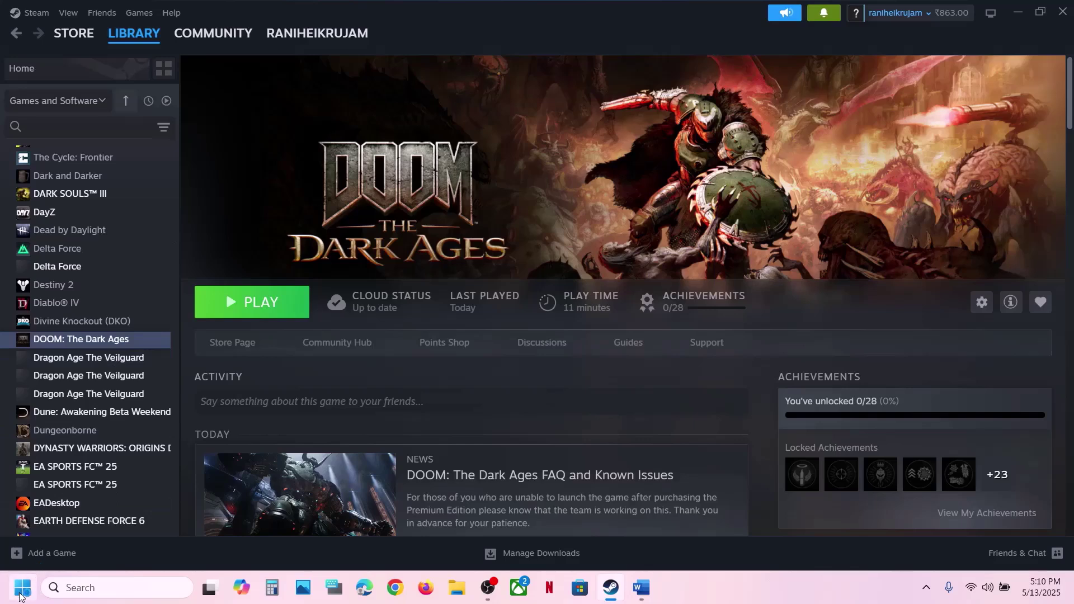
Open Device Manager, view the available device actions for Intel(R) Iris(R) Xe Graphics under Display adapters, and close it without changing anything.
right_click(23, 588)
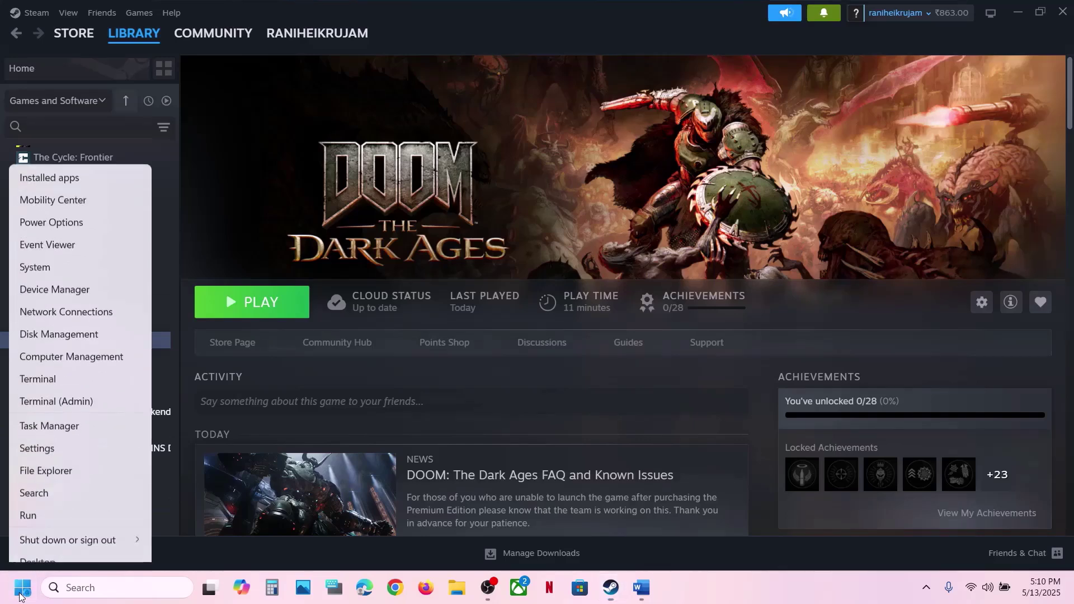
left_click(55, 280)
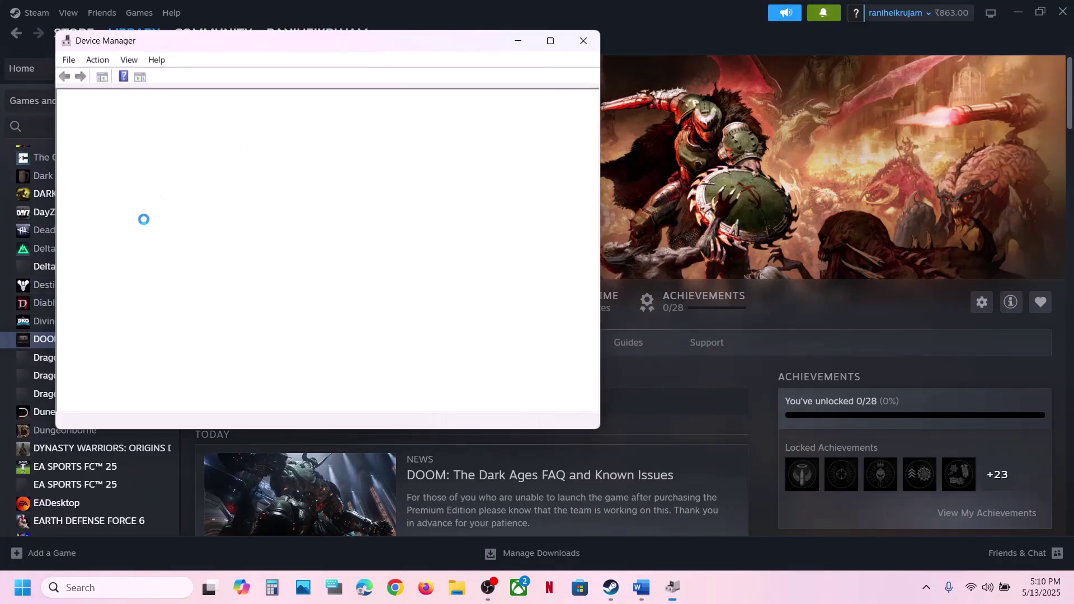
left_click(78, 209)
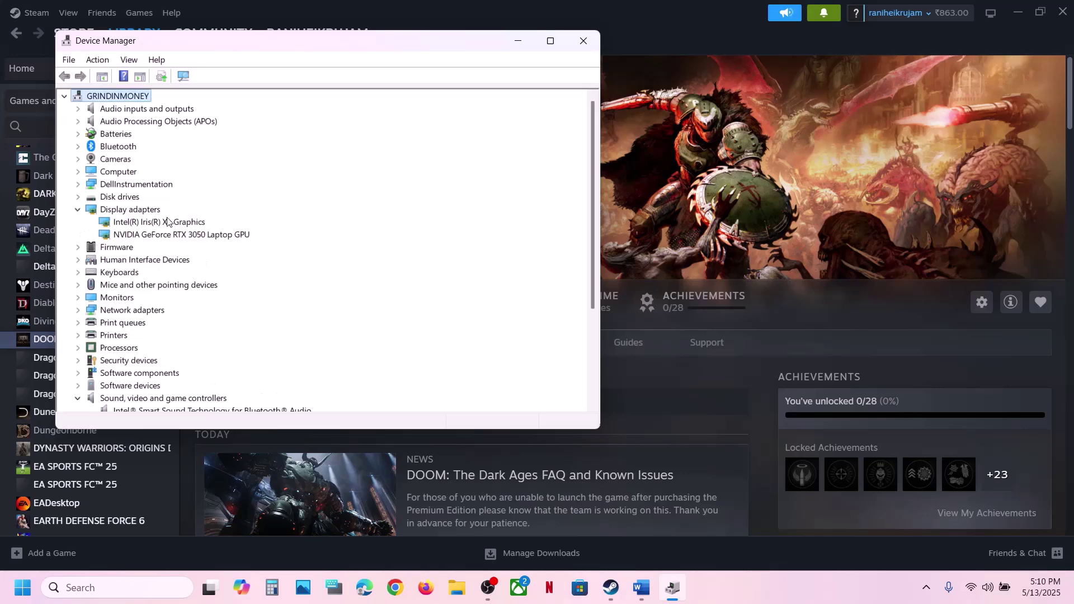
left_click(184, 224)
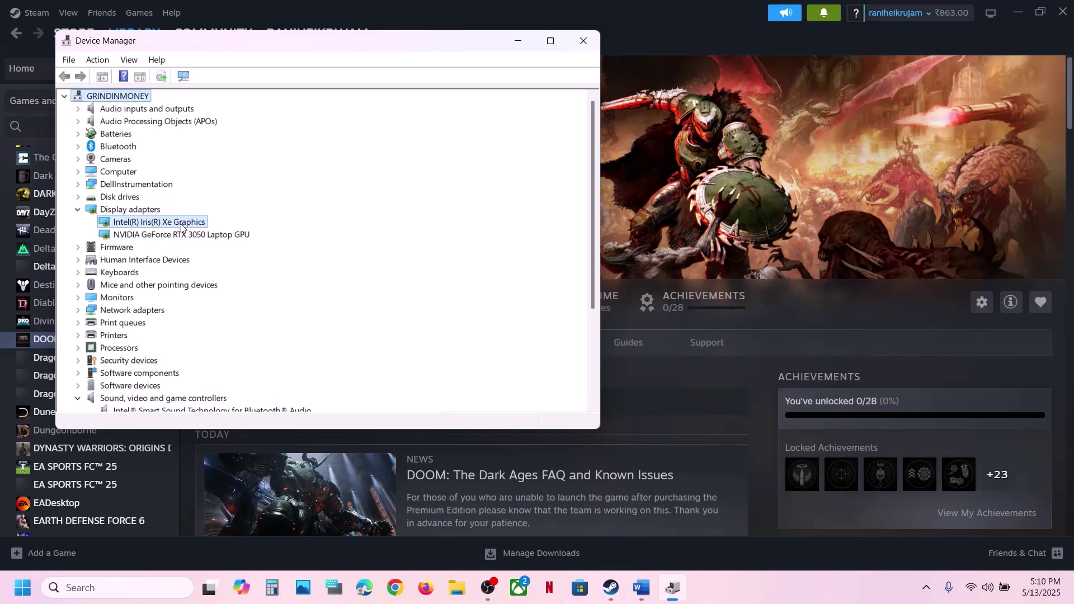
left_click(154, 236)
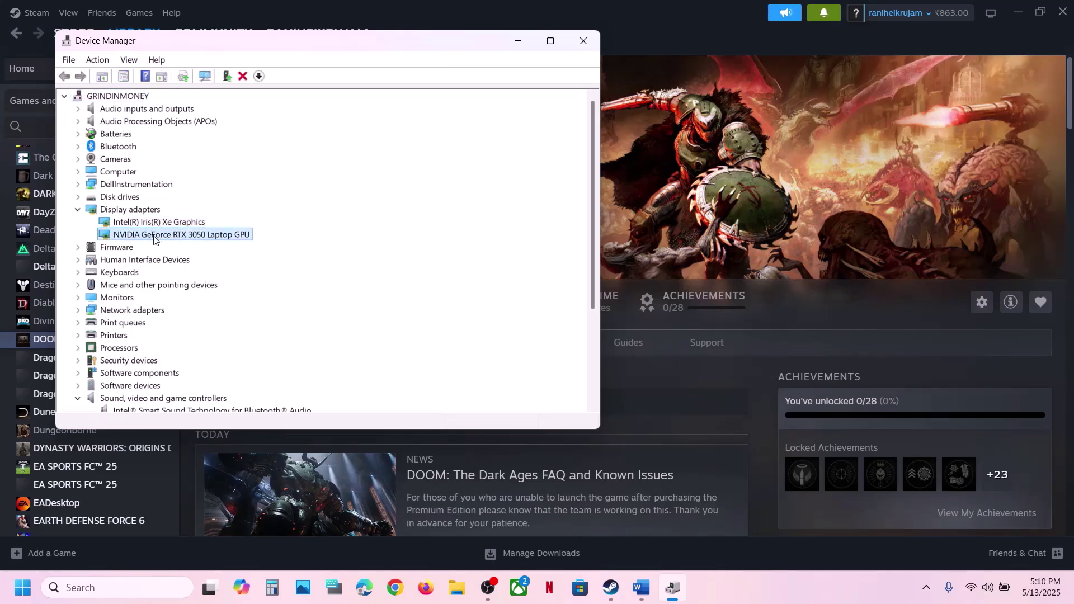
left_click(161, 226)
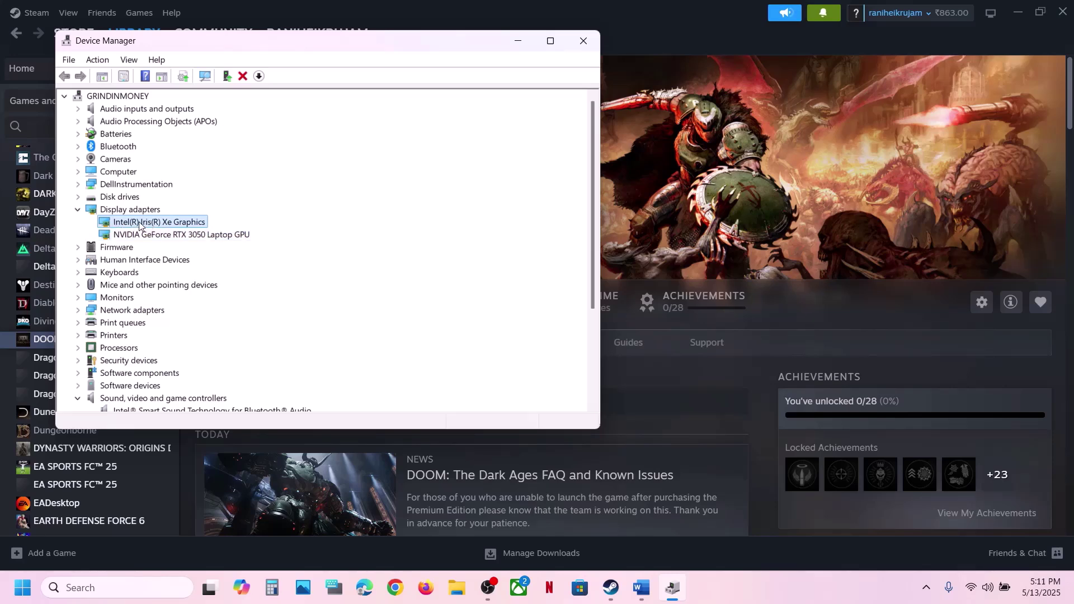
right_click(140, 227)
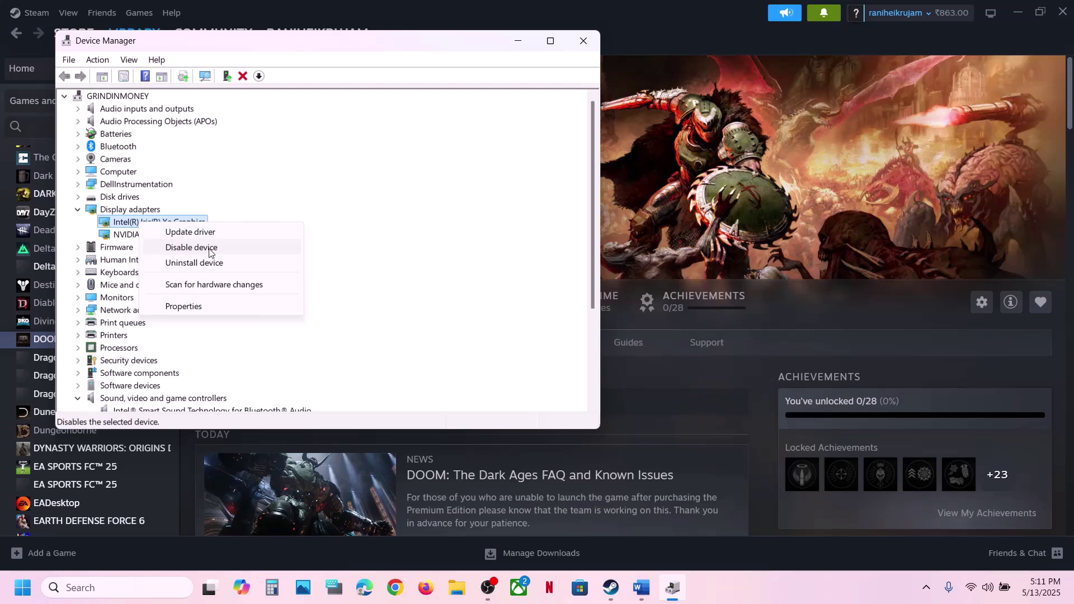
left_click(583, 41)
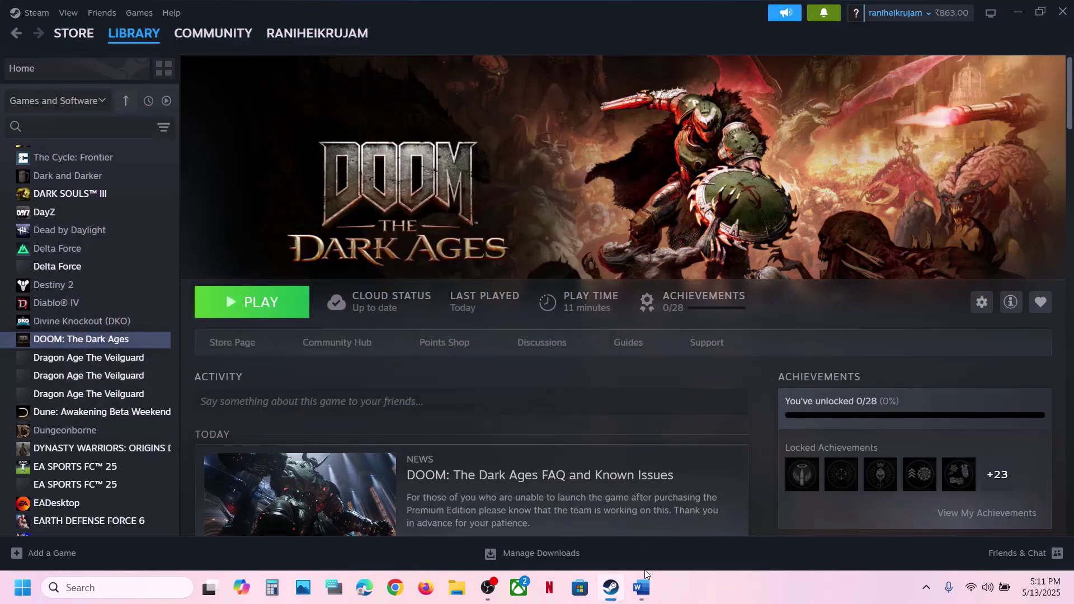
Switch to the Word document and read the Step 2 instruction on restoring global settings in Nvidia Control Panel.
left_click(643, 586)
scroll(395, 385, "down", 4)
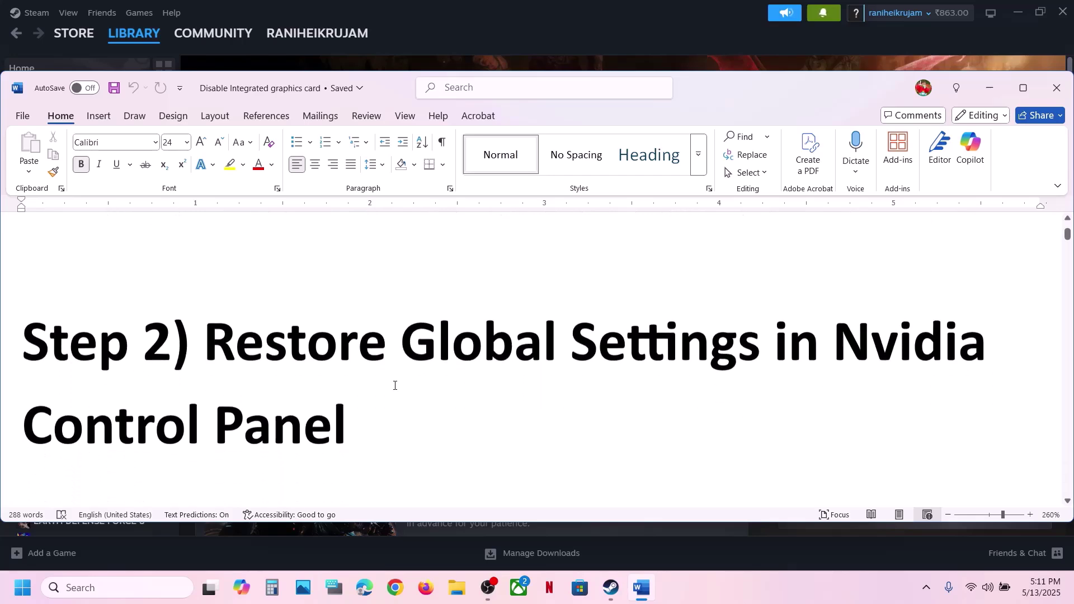
left_click_drag(213, 348, 743, 377)
Open NVIDIA Control Panel from the desktop and bring its window to the front.
key("super+d")
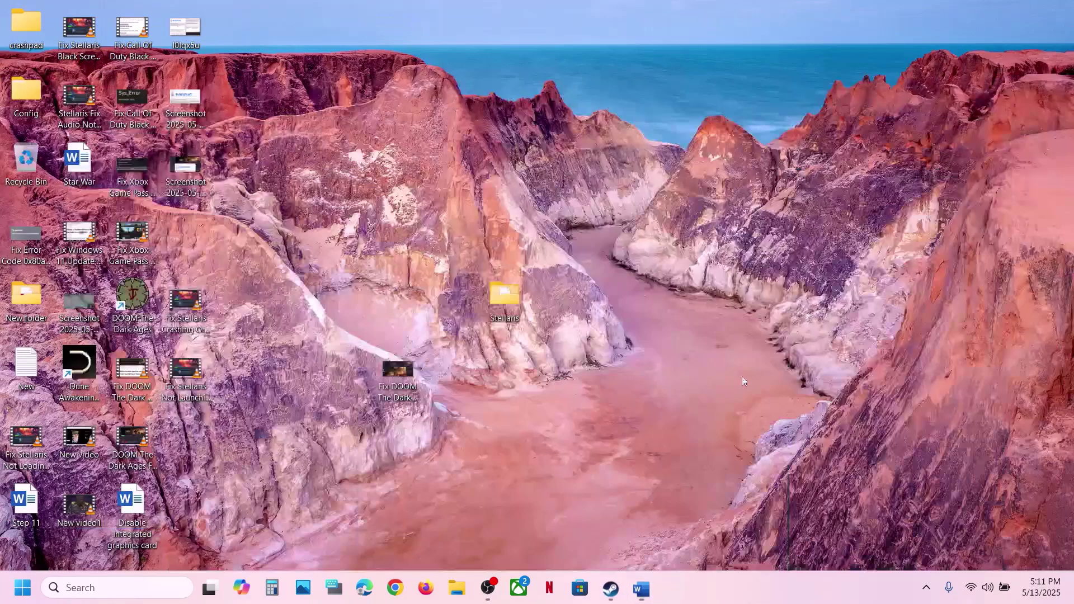
right_click(568, 327)
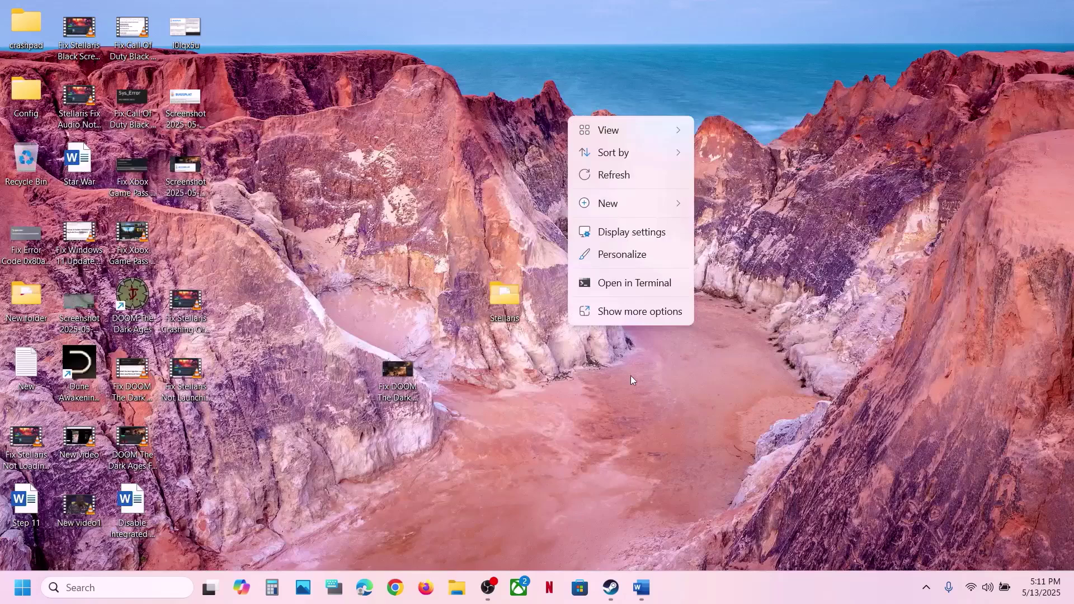
left_click(627, 311)
left_click(644, 422)
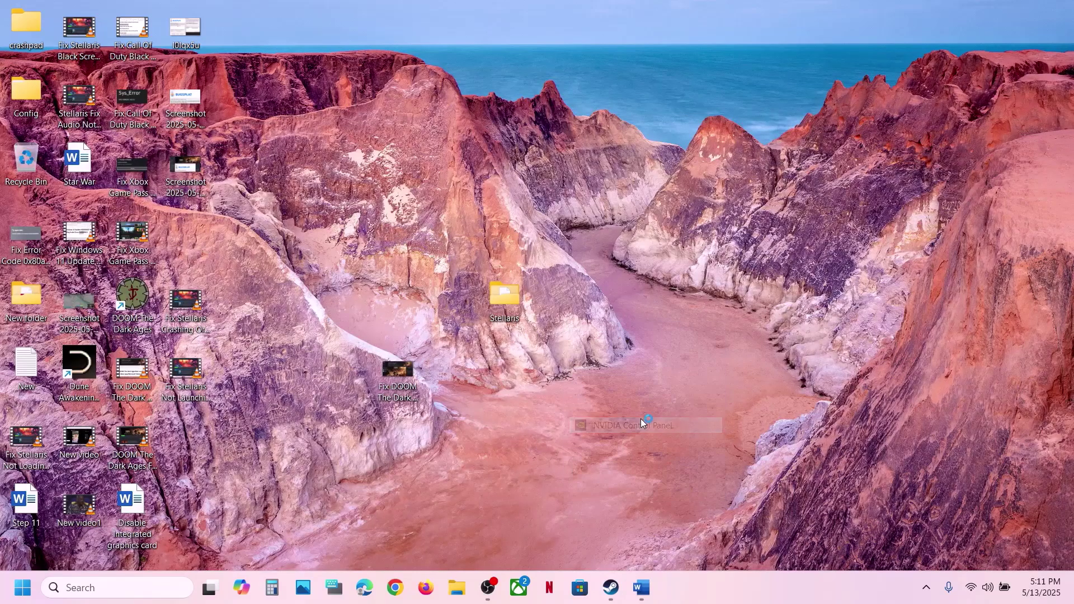
left_click(611, 591)
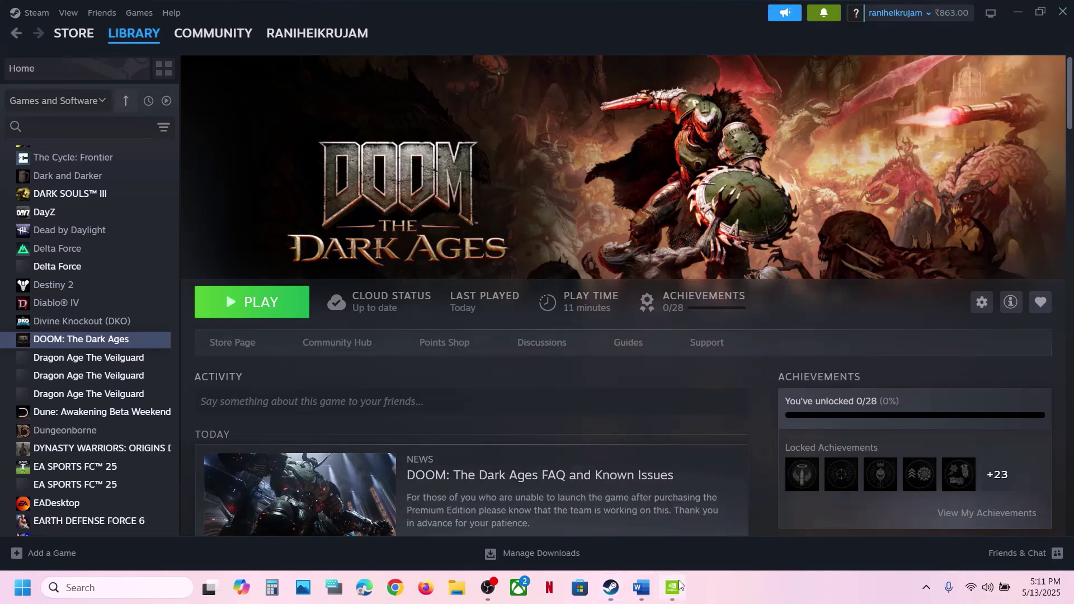
left_click(679, 583)
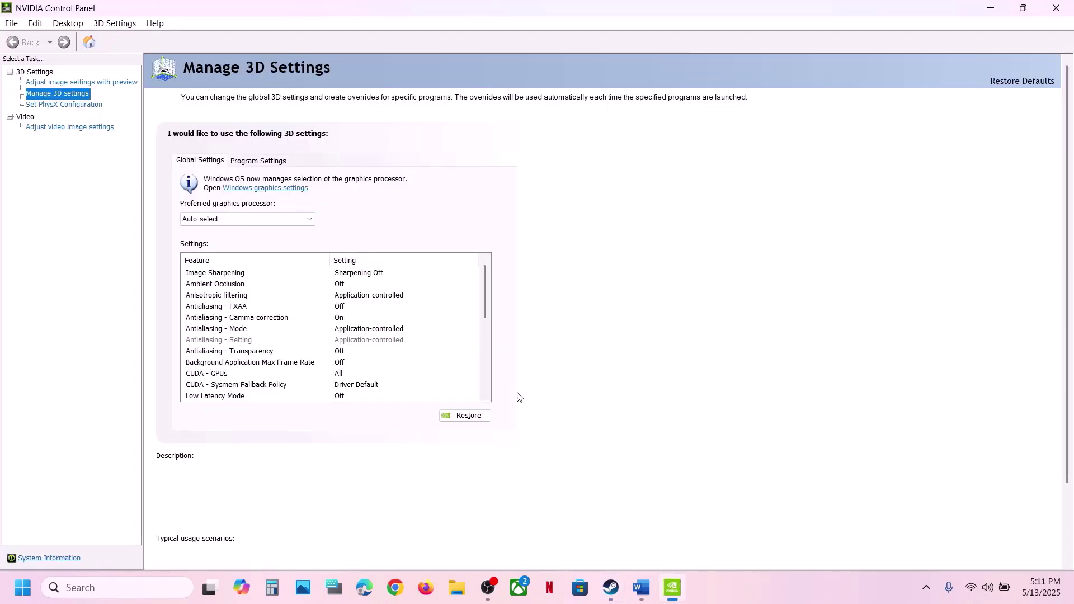
Restore the global 3D settings to their default values, apply the change, and close NVIDIA Control Panel.
left_click(69, 96)
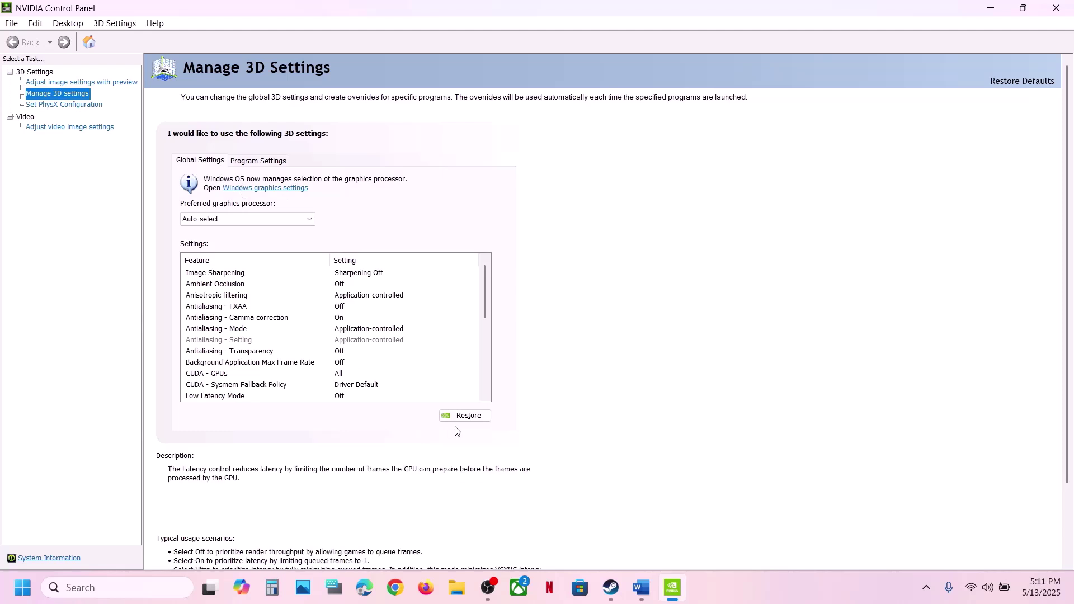
left_click(470, 422)
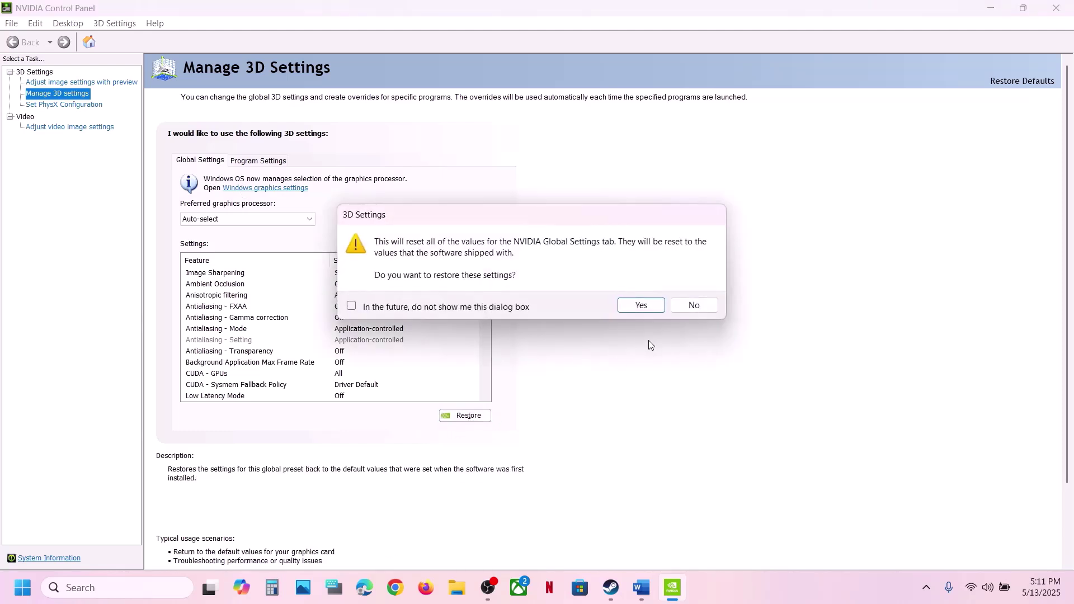
left_click(638, 305)
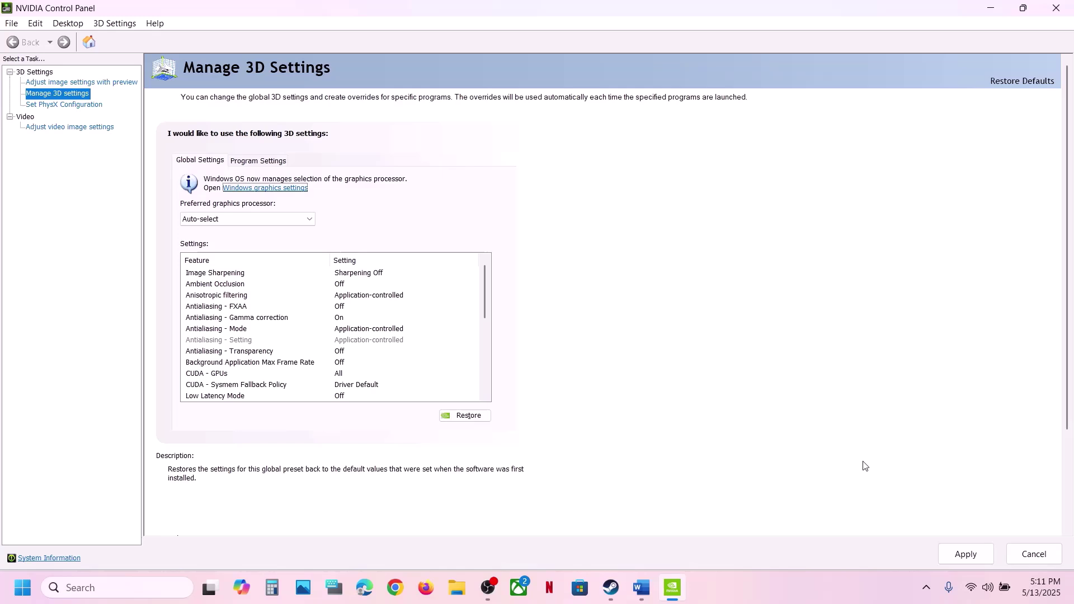
left_click(965, 558)
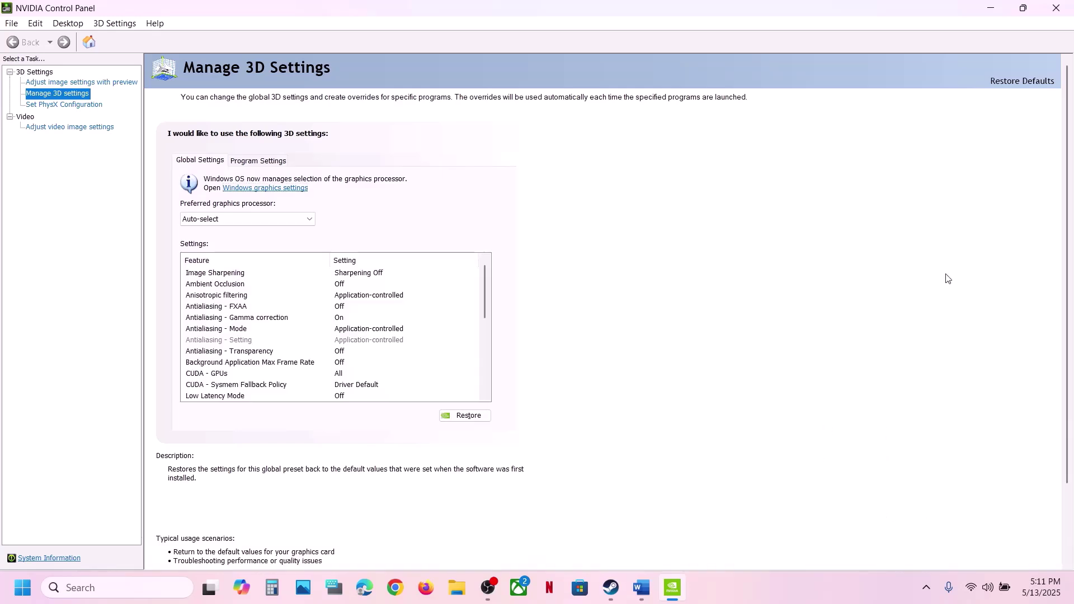
left_click(1056, 8)
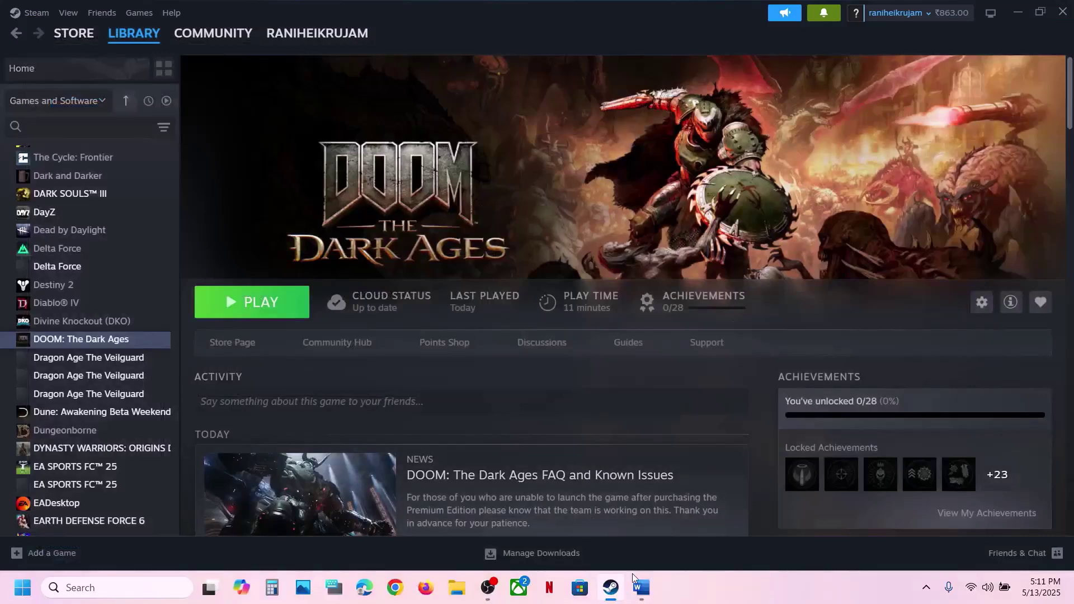
Switch back to the Word document, go to Step 3, and maximize the window.
left_click(642, 587)
scroll(427, 334, "down", 3)
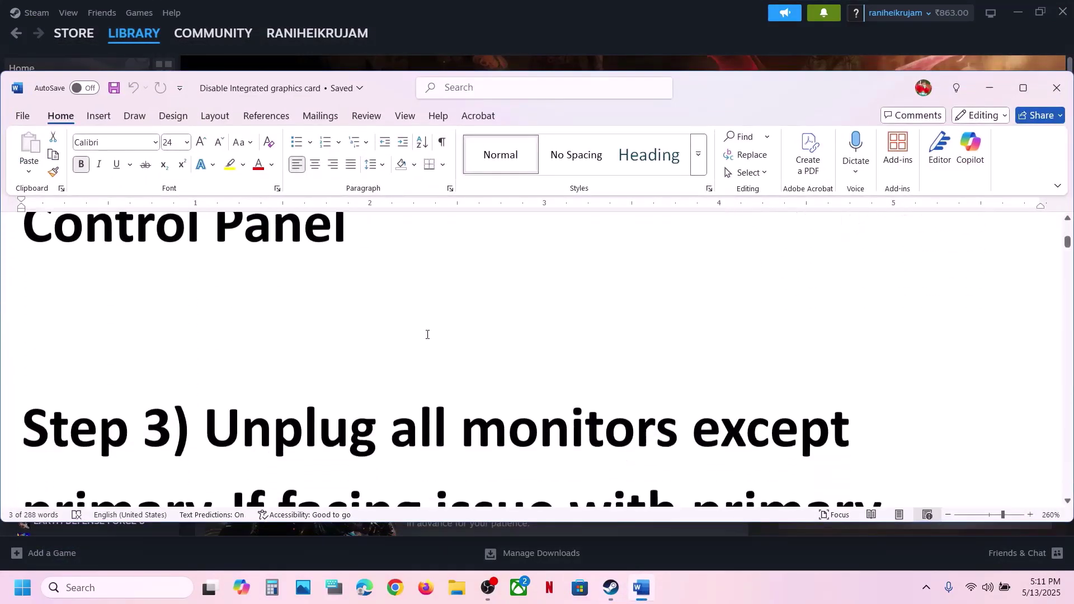
scroll(427, 334, "down", 2)
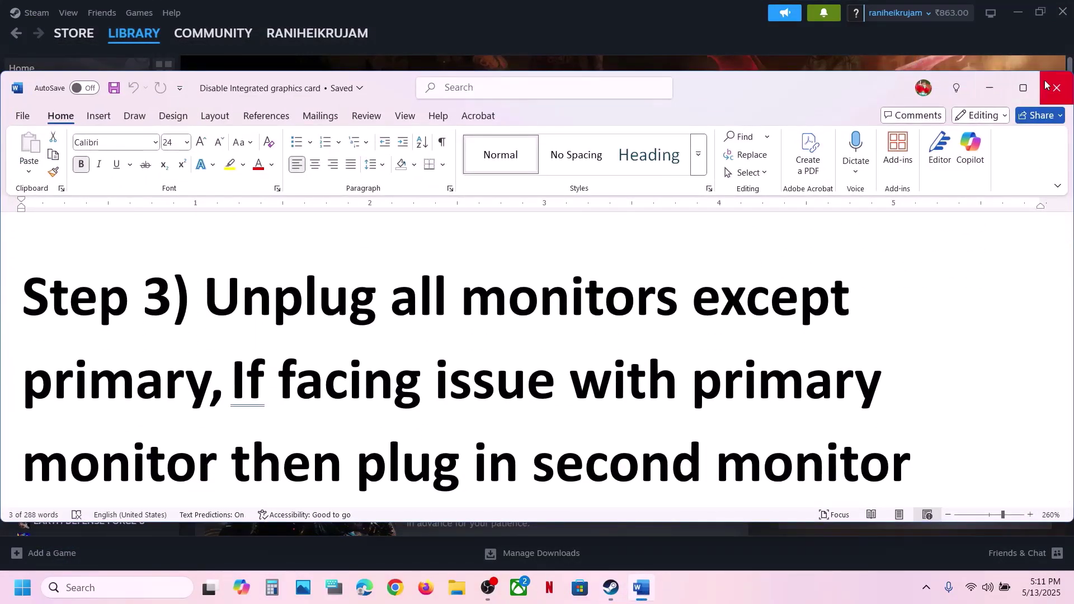
left_click(1023, 88)
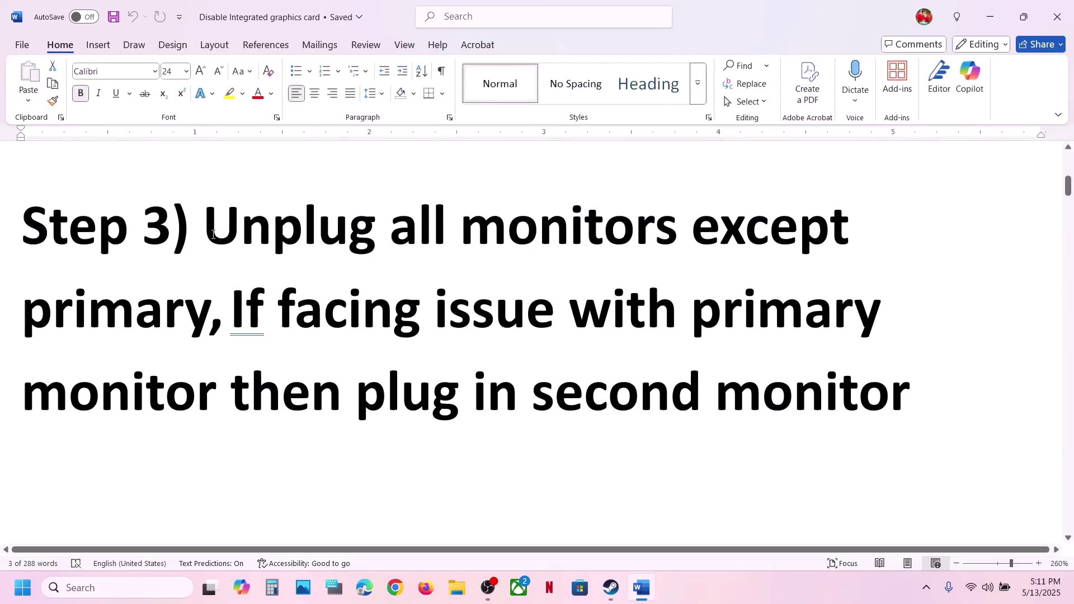
Examine the Step 3 instructions on unplugging all monitors except the primary one and plugging in the second monitor.
left_click_drag(209, 235, 585, 236)
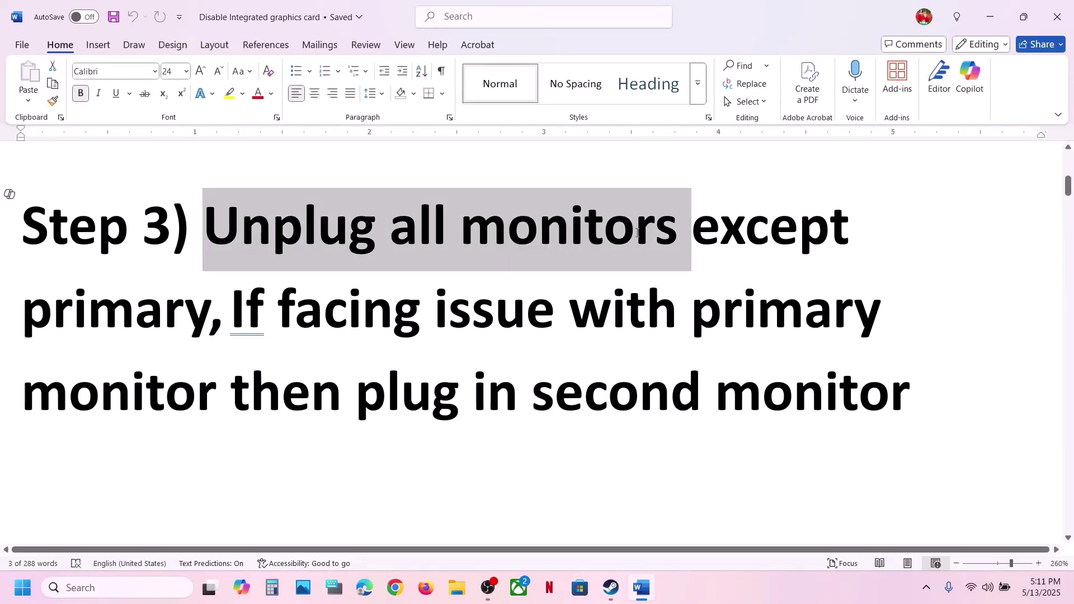
left_click_drag(205, 235, 21, 312)
left_click(188, 310)
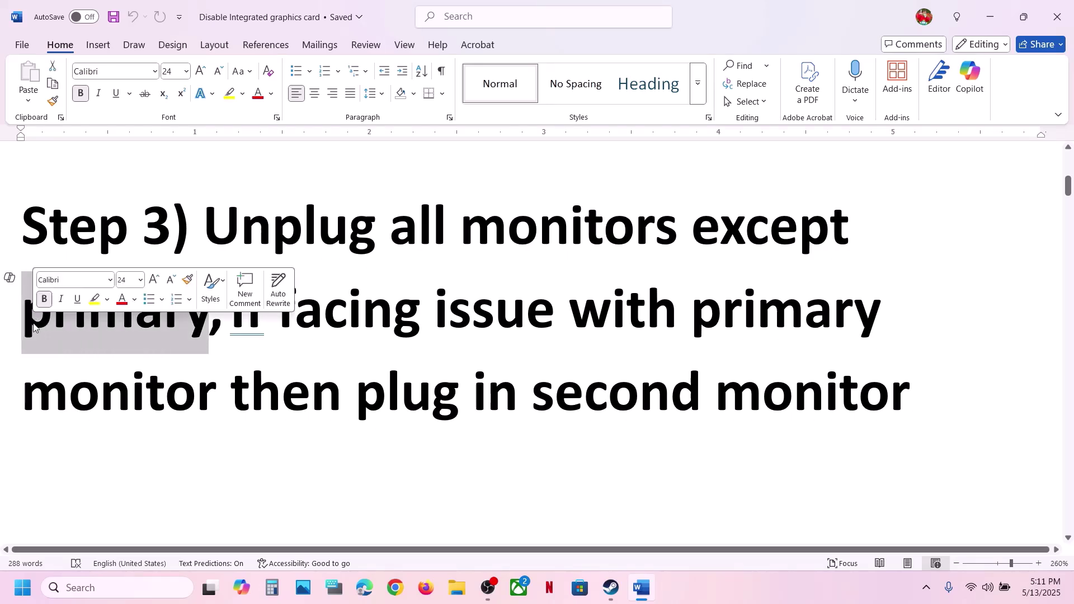
left_click(429, 350)
left_click_drag(267, 323, 148, 395)
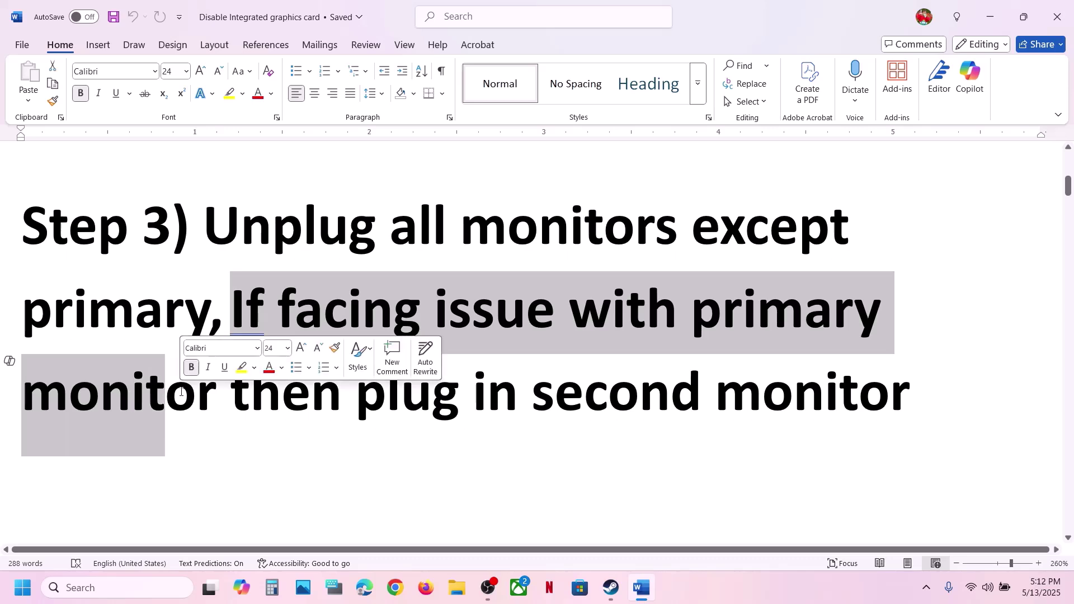
left_click(366, 401)
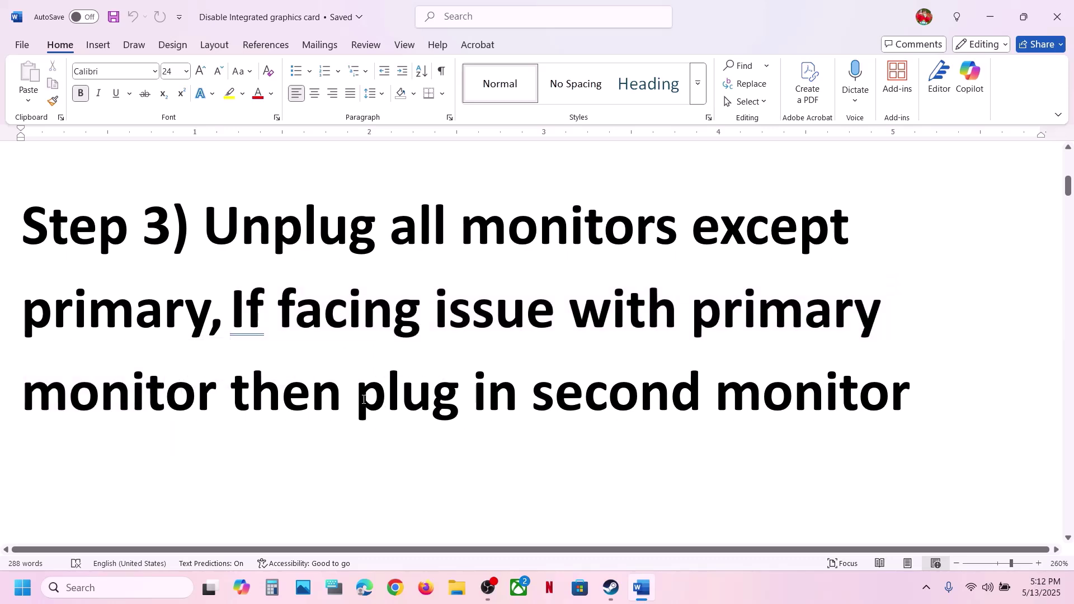
left_click_drag(363, 400, 916, 415)
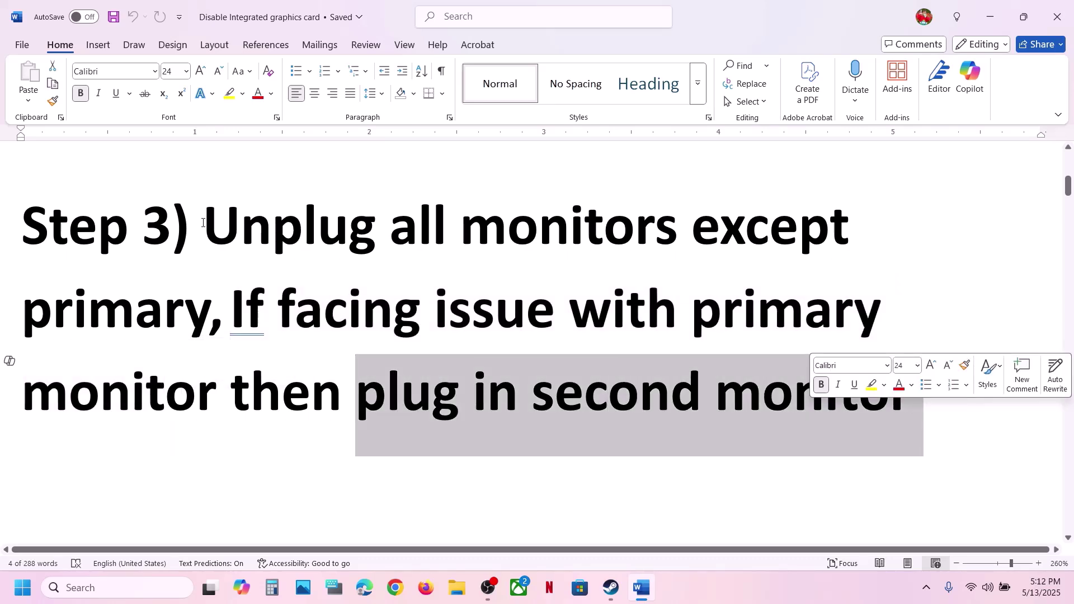
left_click_drag(203, 222, 206, 304)
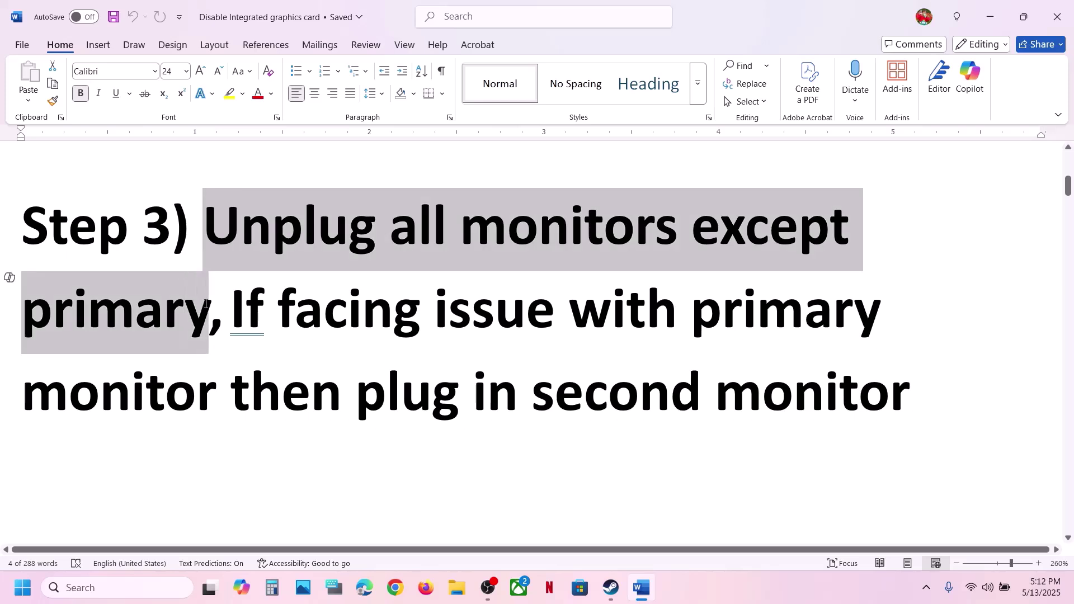
left_click(214, 304)
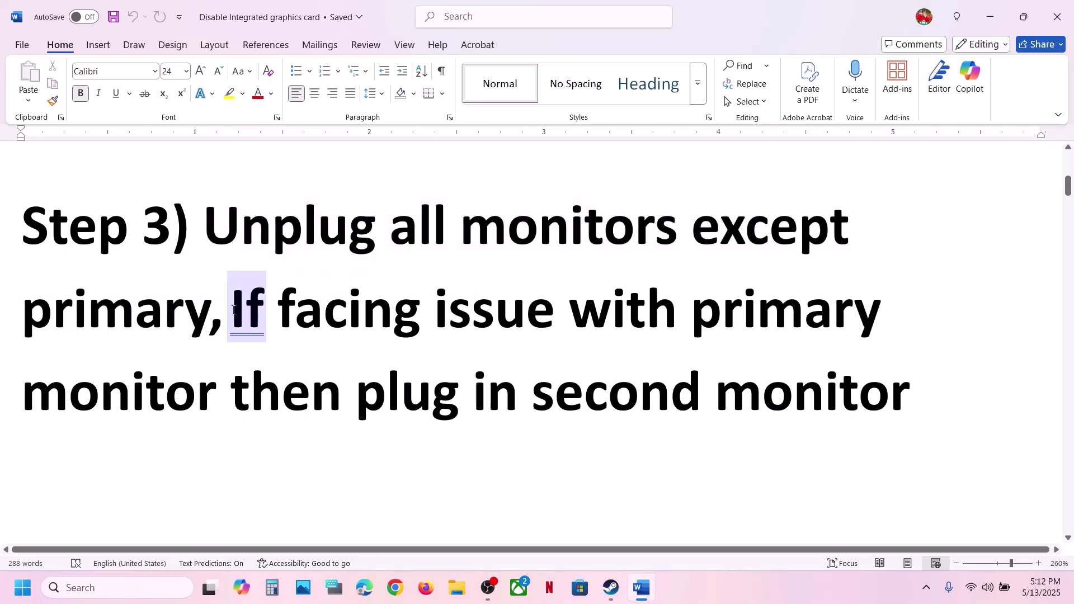
left_click_drag(233, 310, 917, 400)
left_click(316, 212)
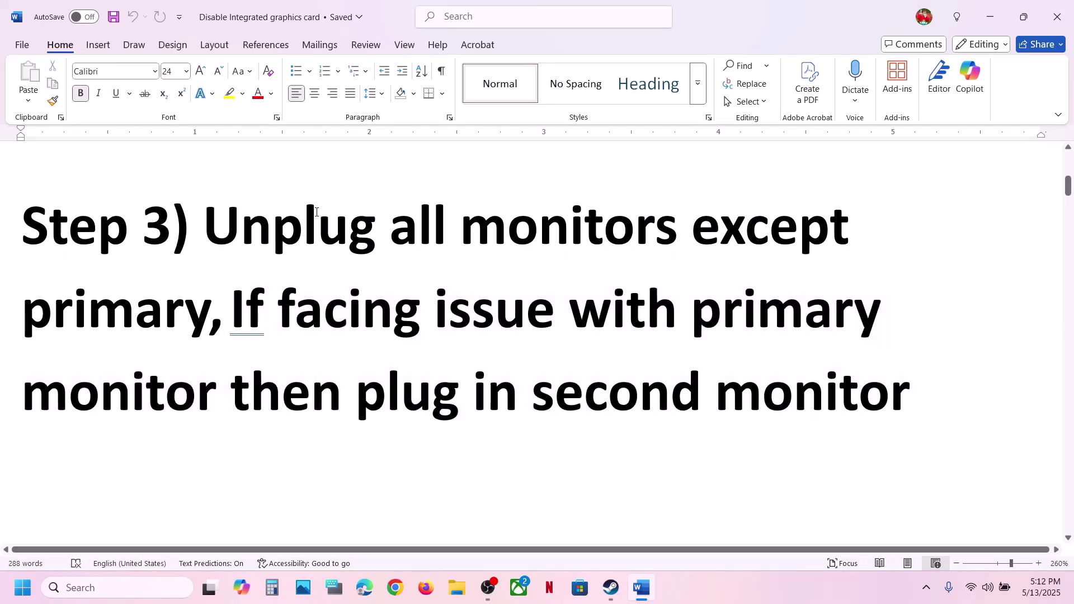
Copy the Step 4 launch options "+com_skipIntroVideo 1 +r_mode -1 +r_customWidth 1280 +r_customHeight 720 +r_fullscreen 0" from the document.
scroll(317, 212, "down", 5)
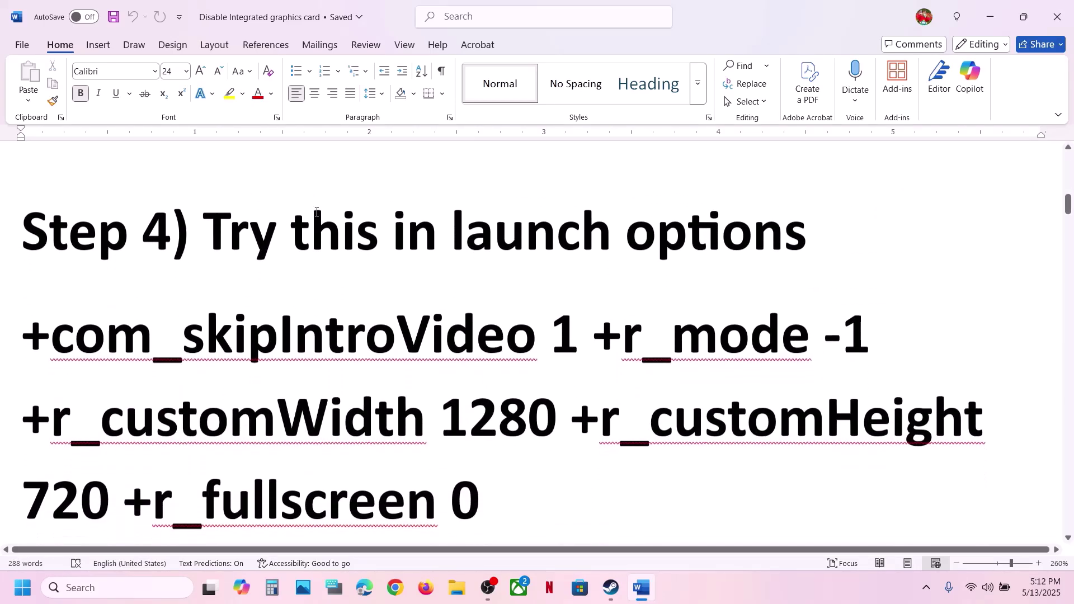
scroll(559, 277, "down", 1)
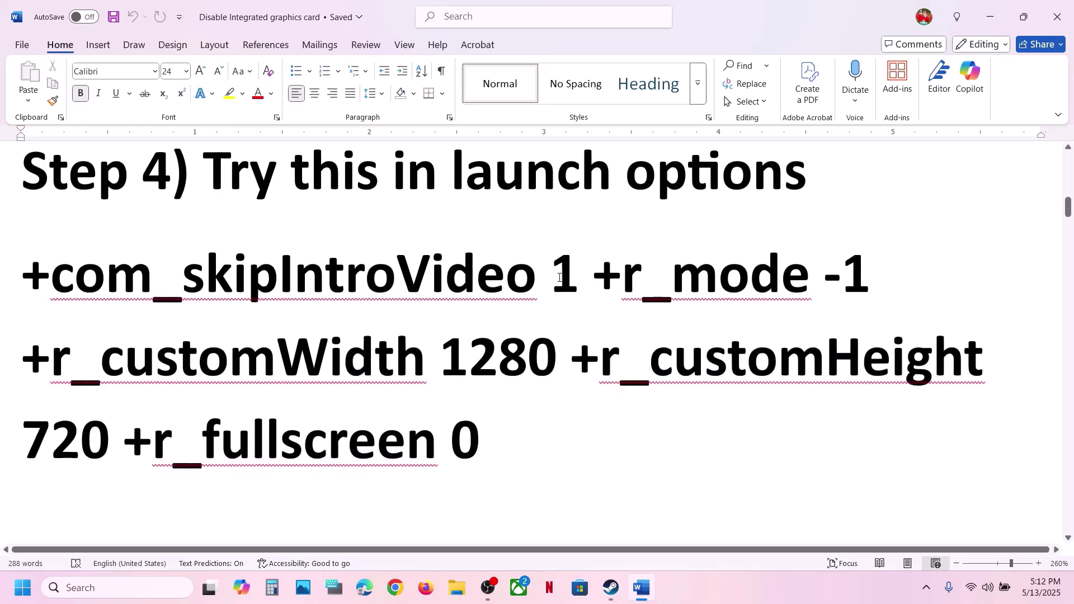
triple_click(501, 422)
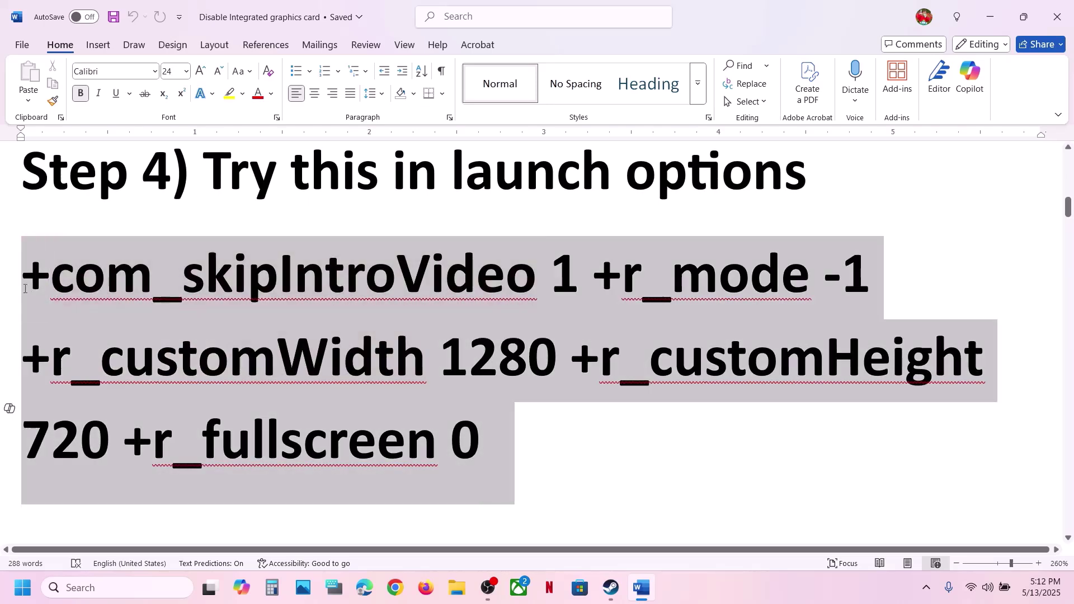
right_click(365, 332)
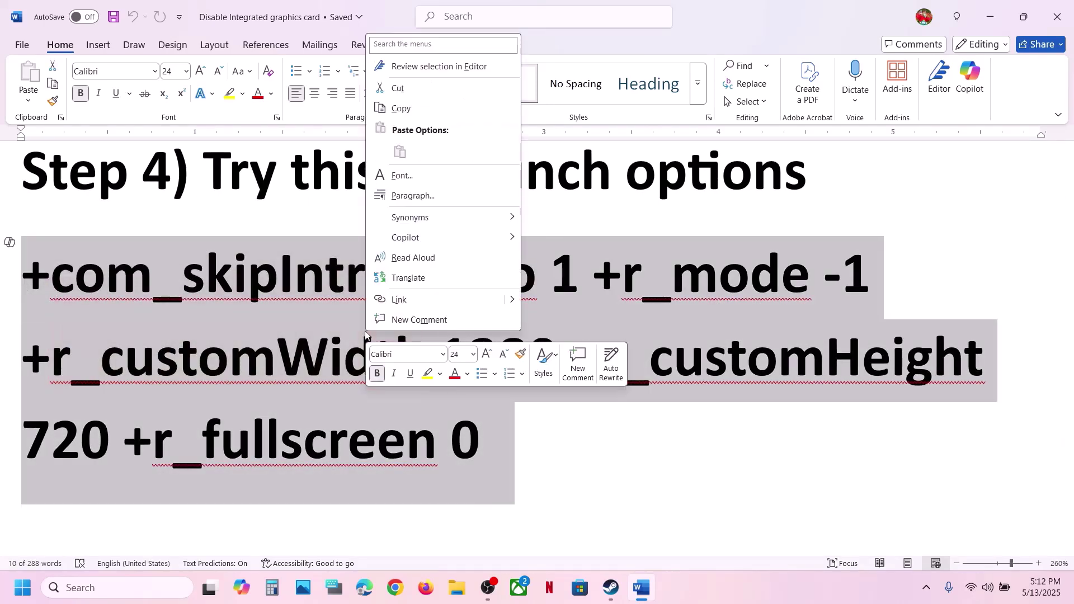
left_click(413, 110)
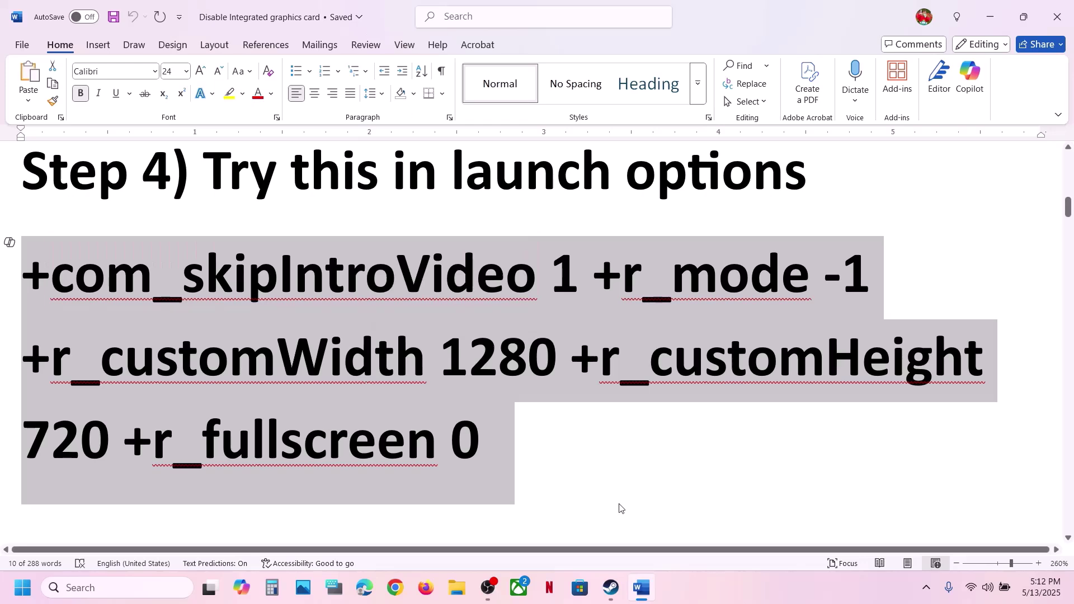
Switch to Steam and set DOOM: The Dark Ages' launch options to "+com_skipIntroVideo 1 +r_mode -1 +r_customWidth 1280 +r_customHeight 720 +r_fullscreen 0".
left_click(611, 589)
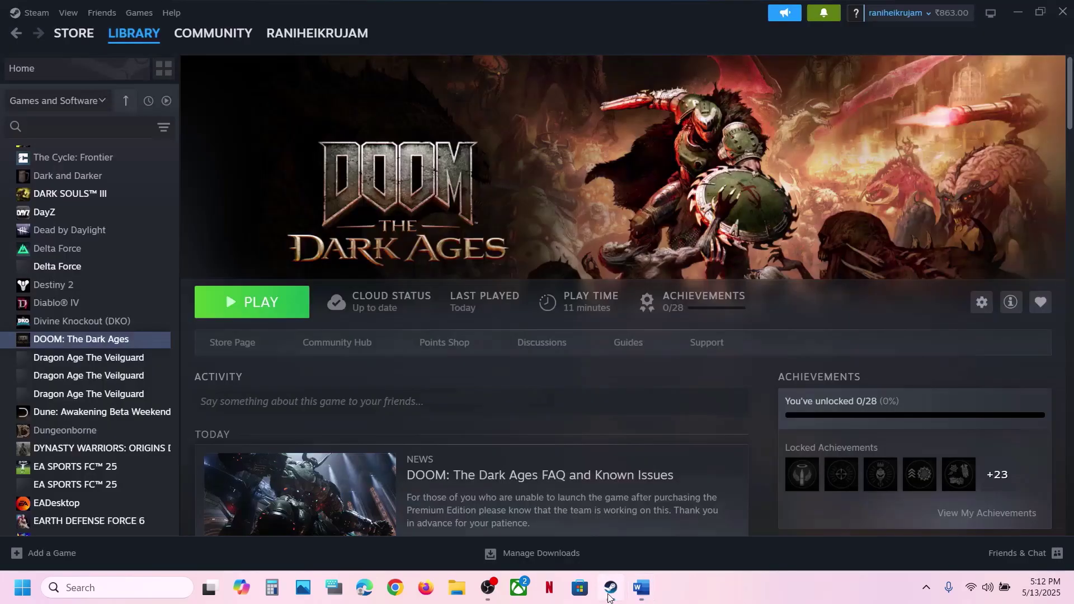
right_click(78, 346)
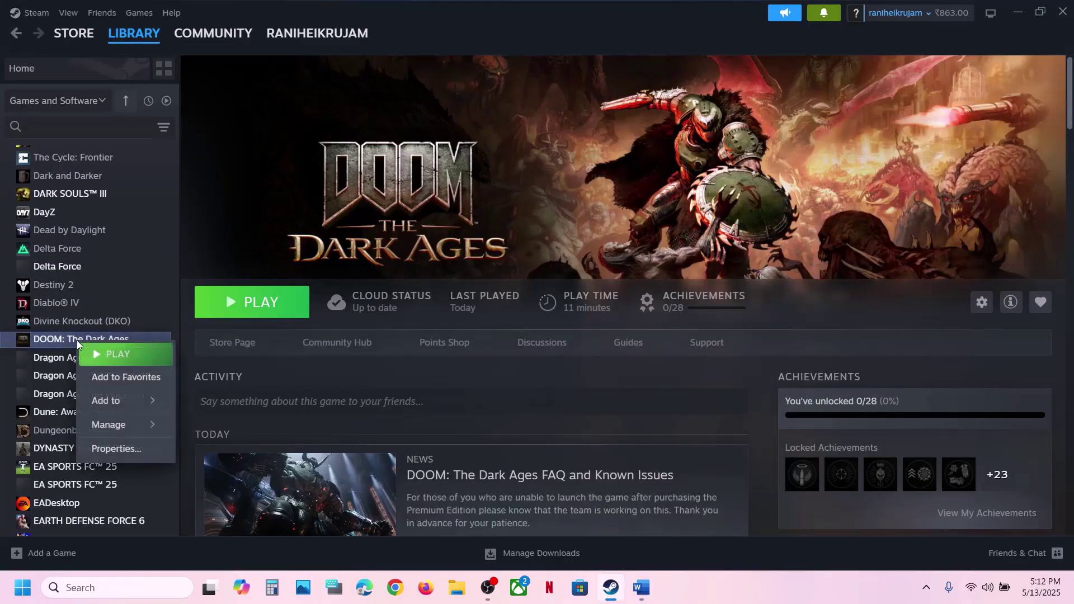
left_click(133, 450)
left_click(451, 369)
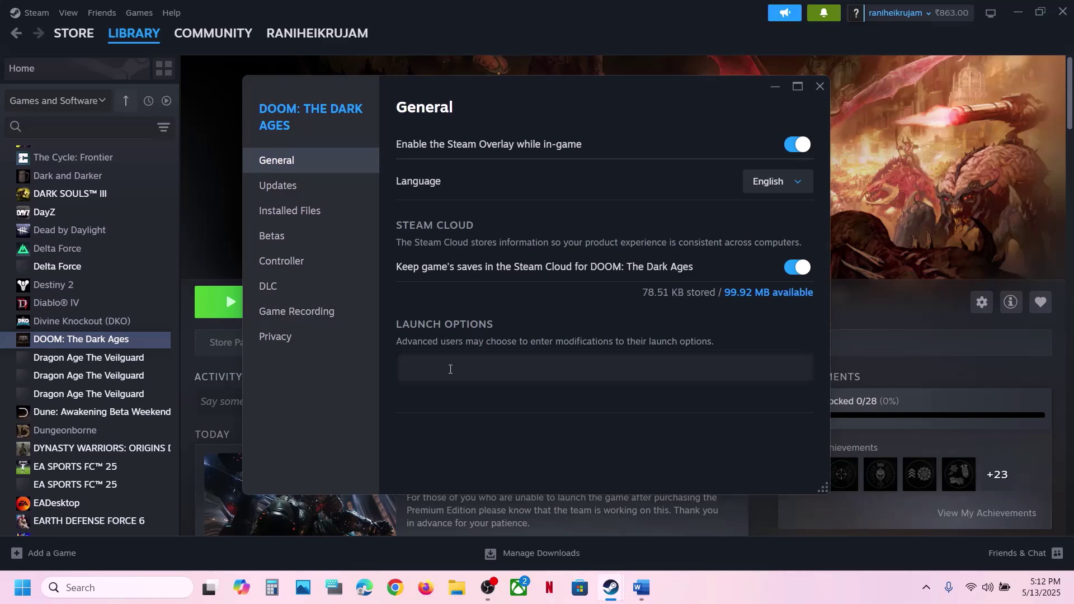
key("ctrl+v")
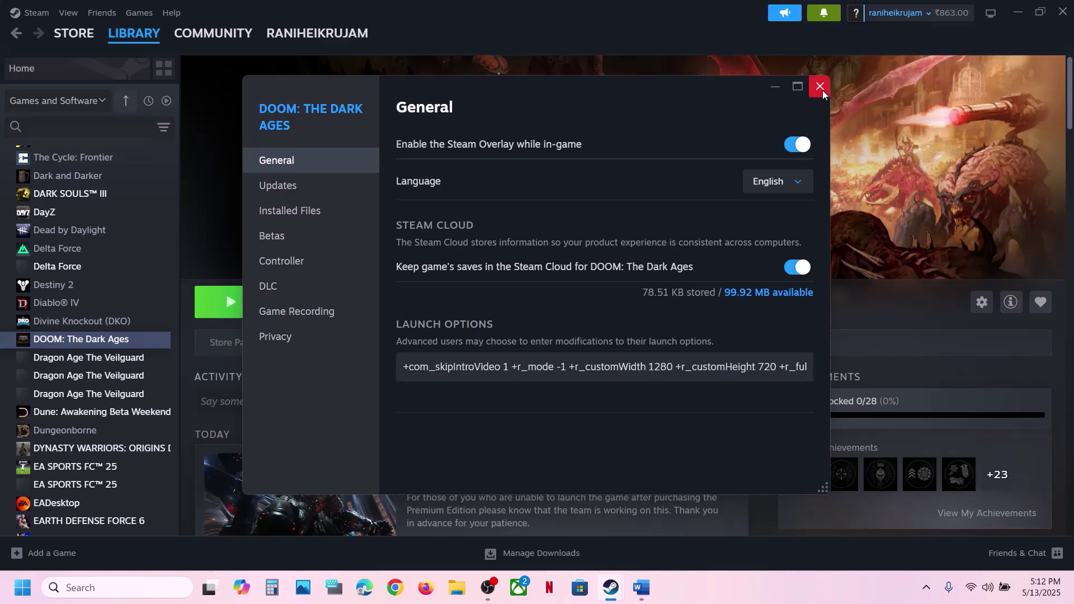
left_click(821, 88)
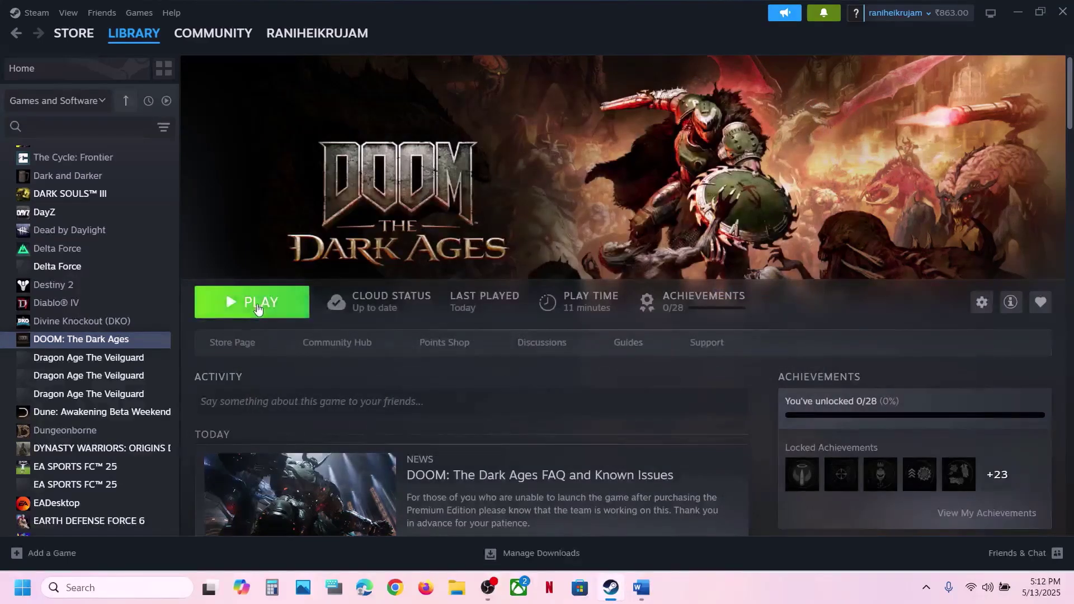
Return to the Word document and copy the Step 5 launch option "+r_hdrDisplay 0" for disabling HDR.
left_click(642, 588)
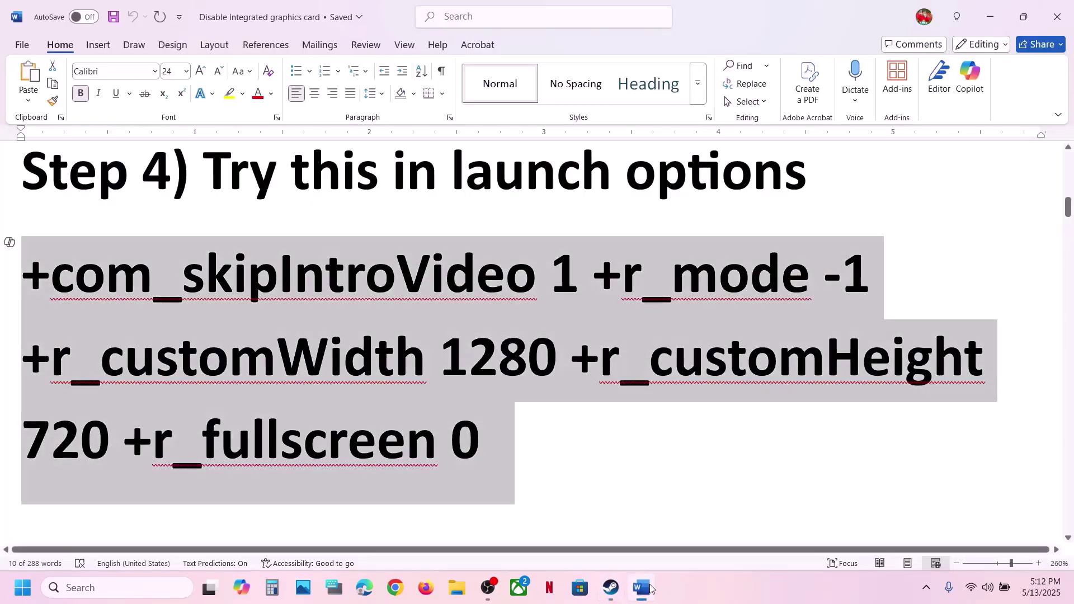
scroll(536, 436, "down", 6)
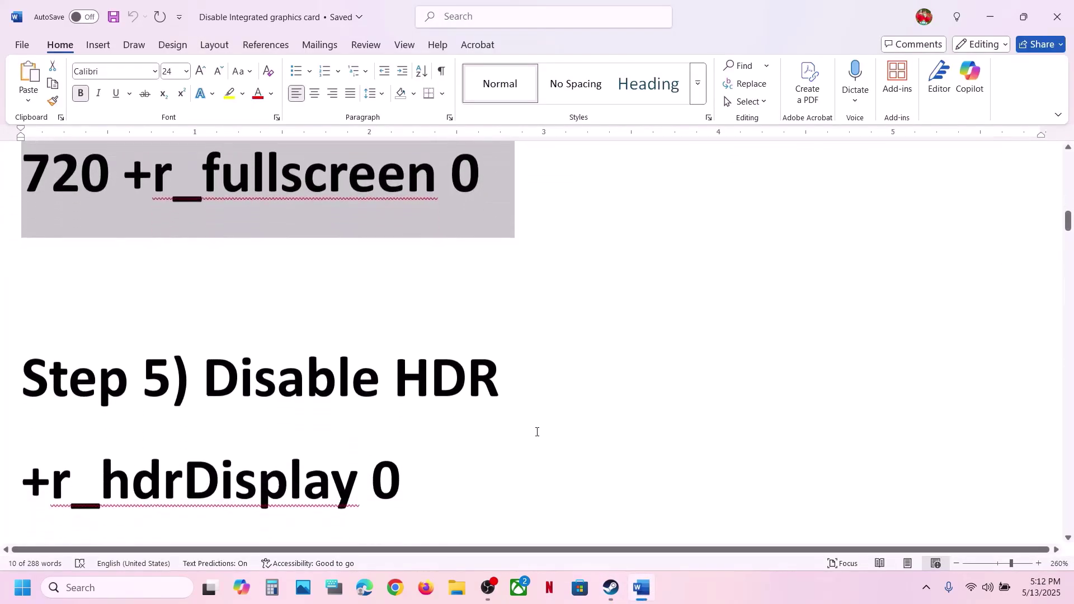
left_click_drag(441, 451, 22, 458)
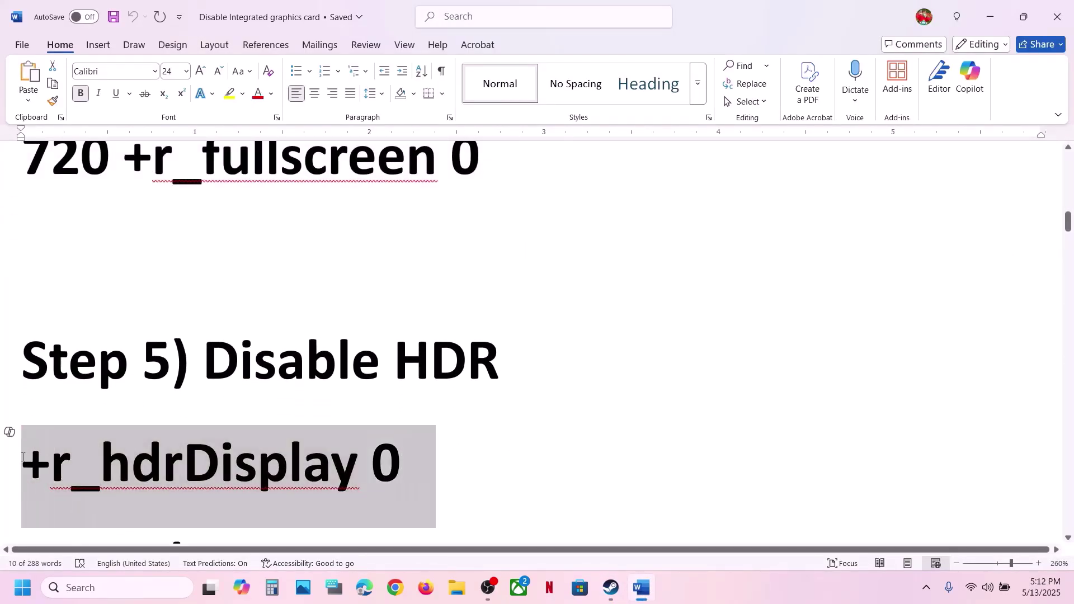
In Steam, replace the launch options of DOOM: The Dark Ages with "+r_hdrDisplay 0" and close its properties.
left_click(611, 589)
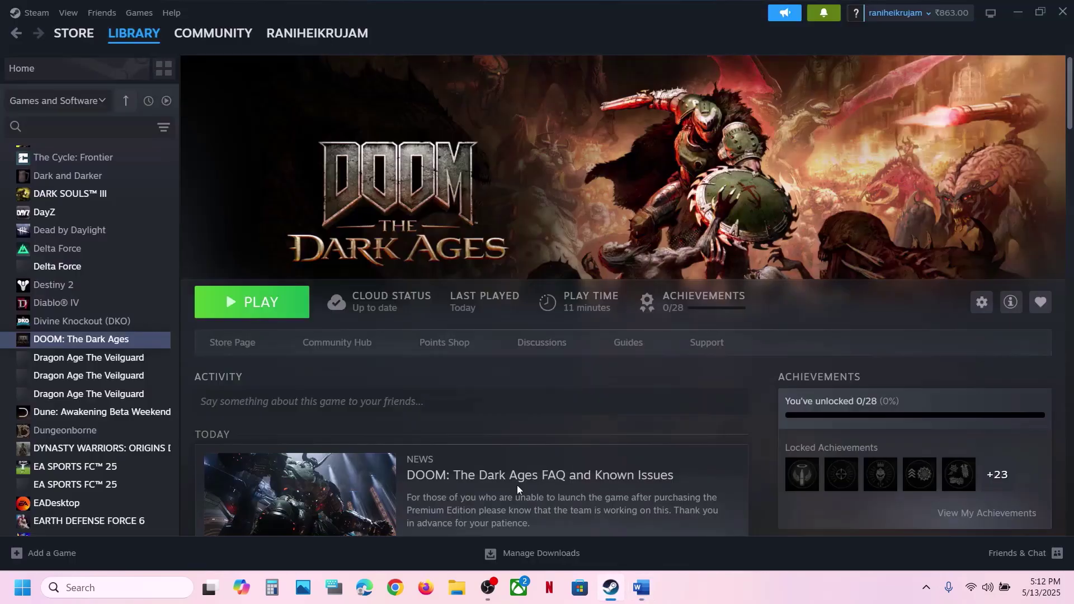
right_click(79, 346)
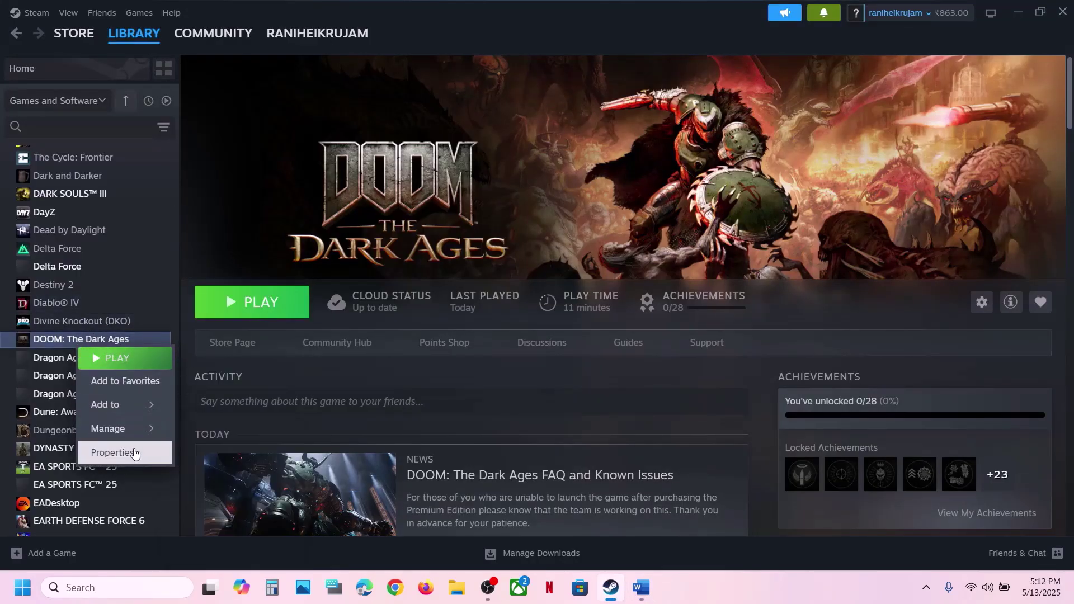
left_click(112, 451)
left_click(476, 369)
key("ctrl+a")
key("ctrl+v")
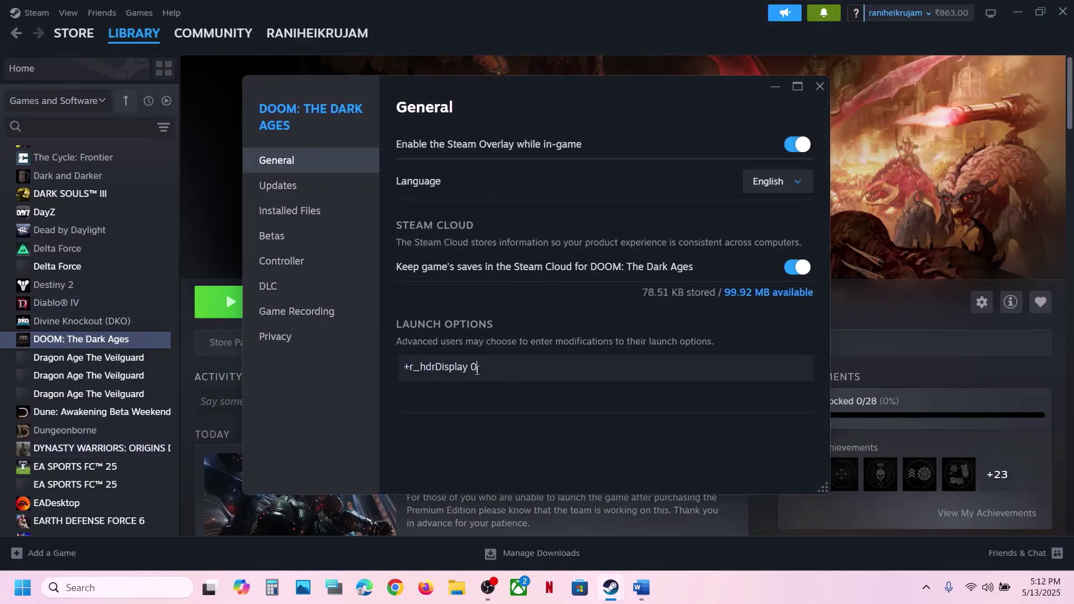
left_click(506, 417)
left_click(821, 88)
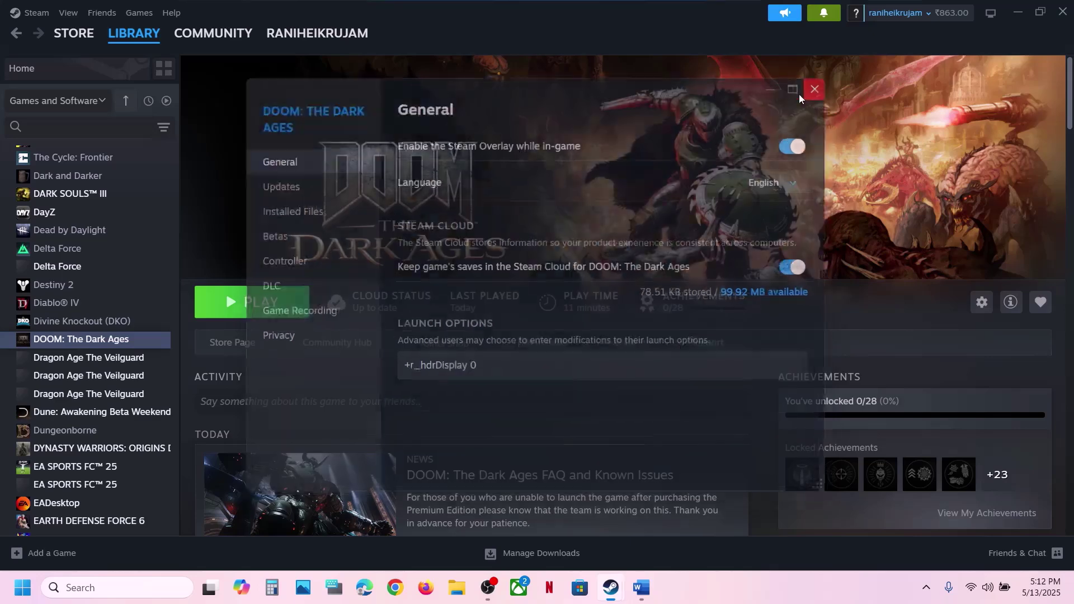
Check the DirectX options under Step 5 in Word, then replace the game's launch options in Steam with "-dx11".
left_click(649, 586)
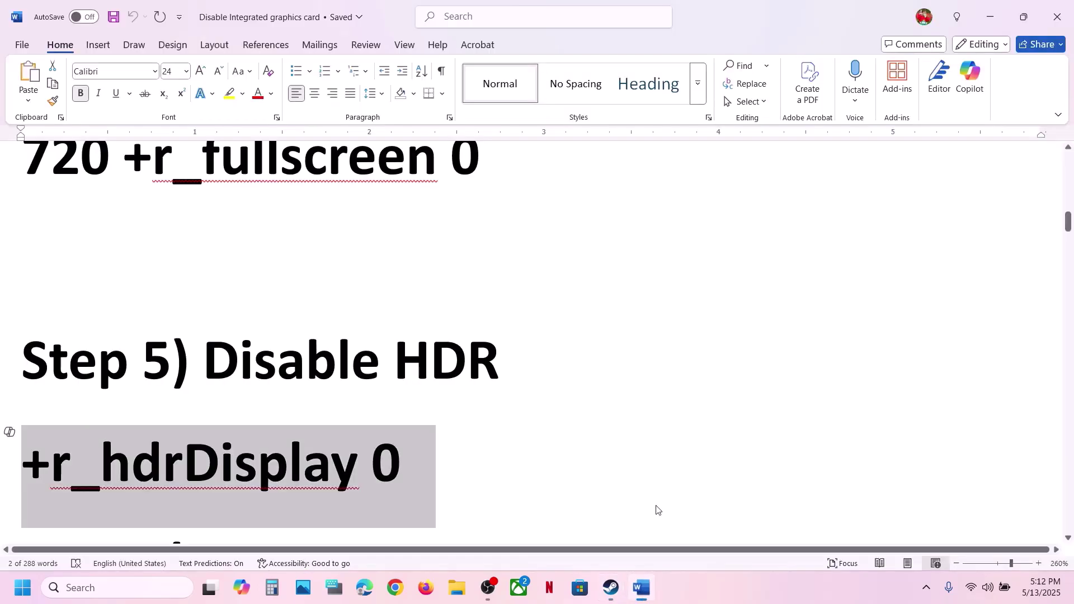
scroll(449, 384, "down", 3)
key("alt+Tab")
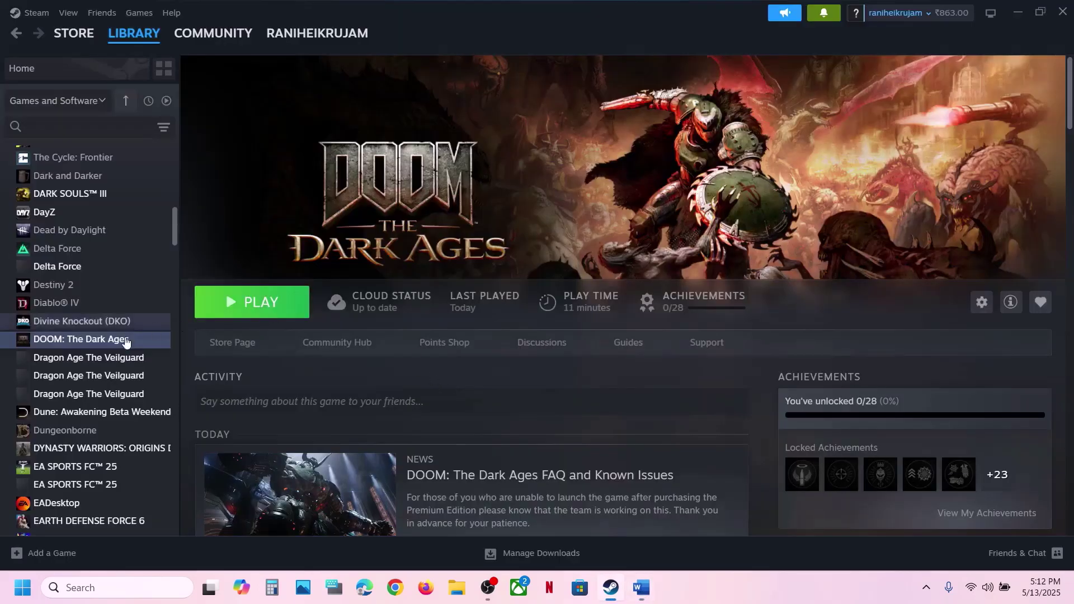
right_click(90, 339)
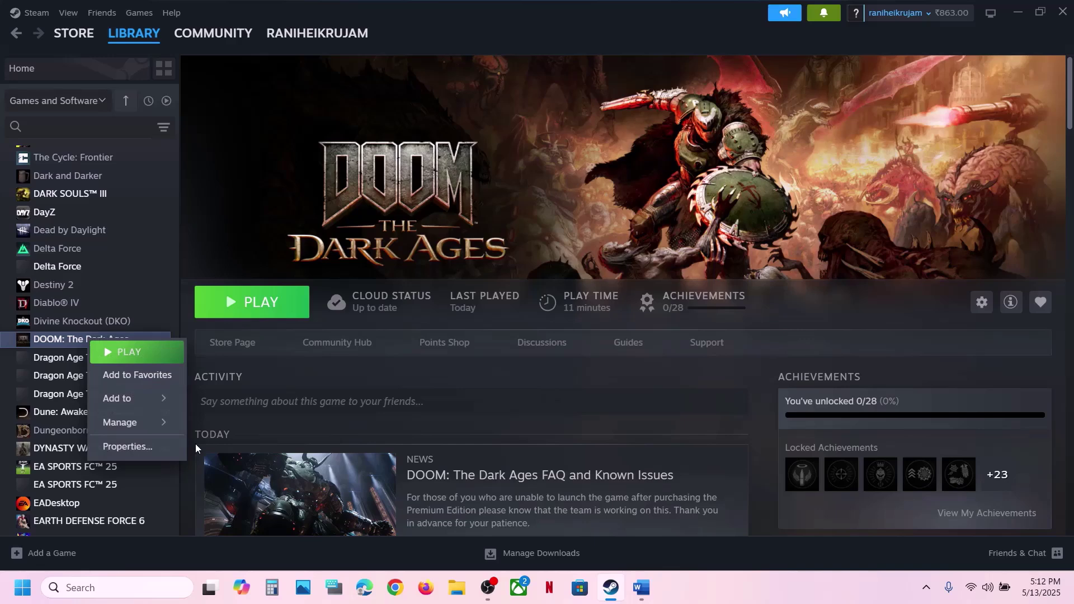
left_click(160, 448)
left_click_drag(493, 367, 229, 413)
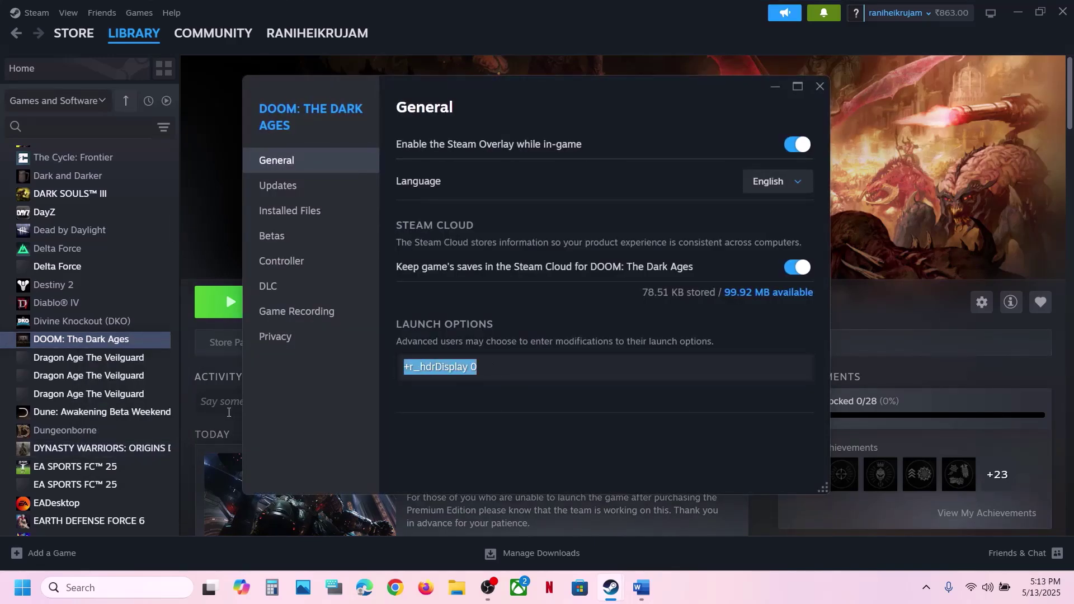
type("-dx11")
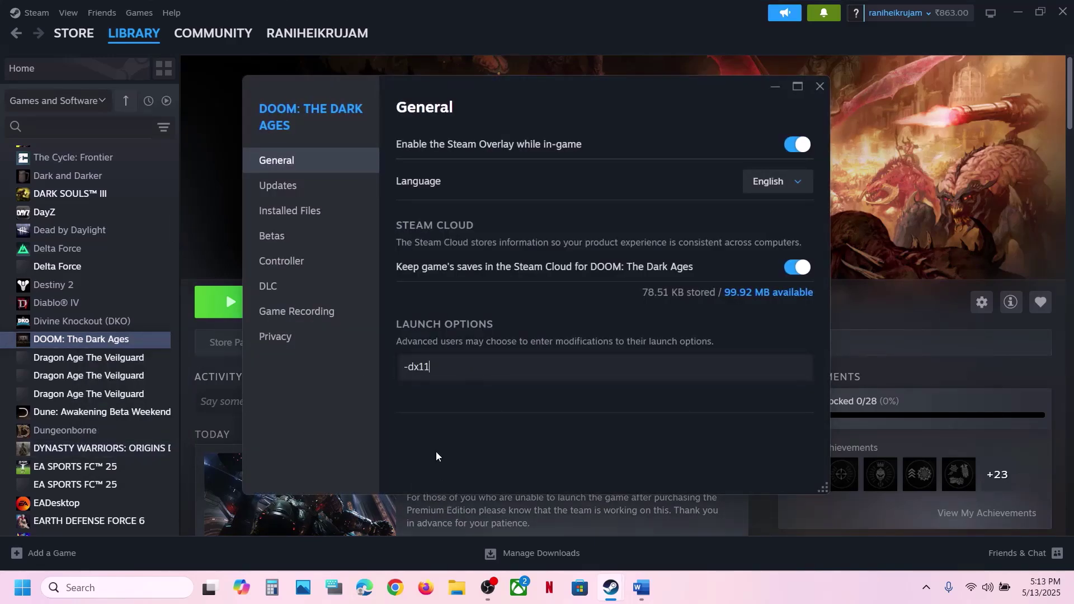
Clear the launch options of DOOM: The Dark Ages and close the game's properties.
left_click_drag(456, 370, 394, 364)
left_click_drag(473, 367, 371, 371)
key("BackSpace")
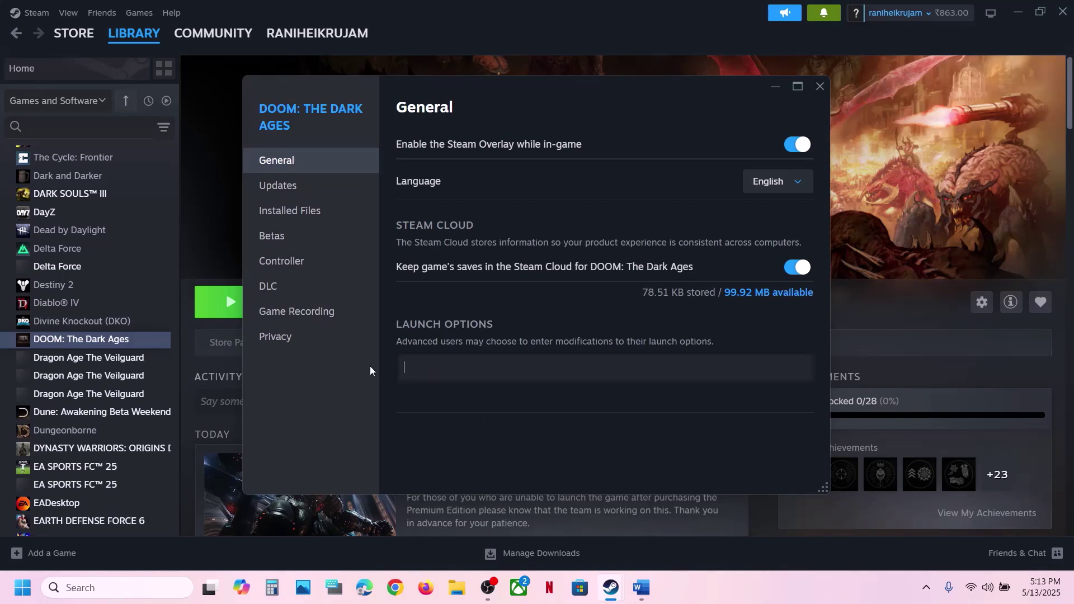
left_click(821, 88)
Return to the Word document, read Step 6 on clean graphics driver installation, and select its NVIDIA and AMD links.
left_click(642, 587)
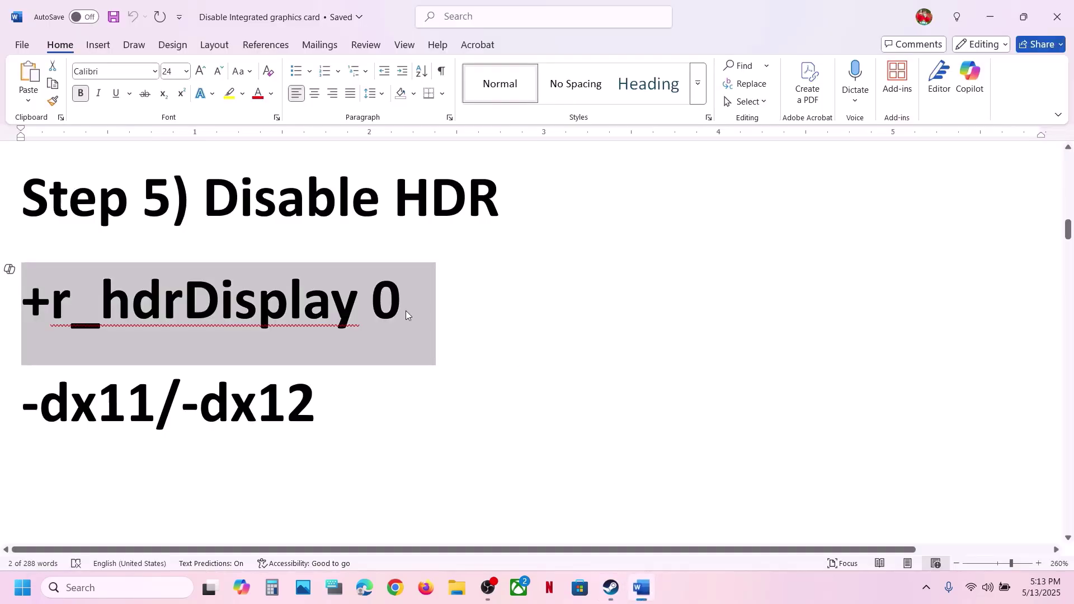
scroll(406, 316, "down", 10)
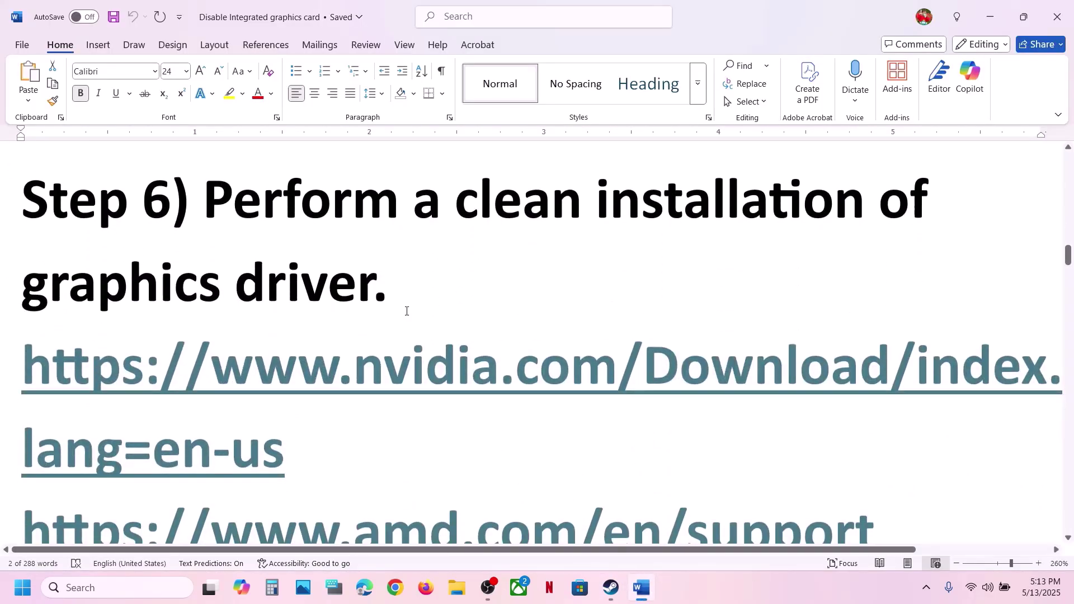
scroll(406, 311, "down", 2)
scroll(408, 307, "up", 3)
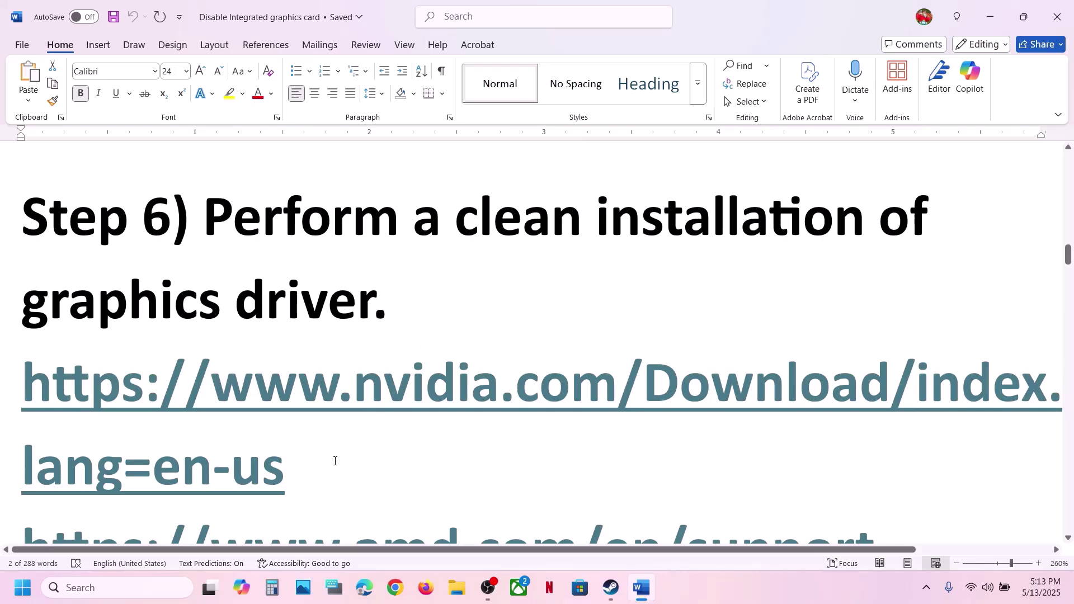
left_click_drag(283, 455, 8, 435)
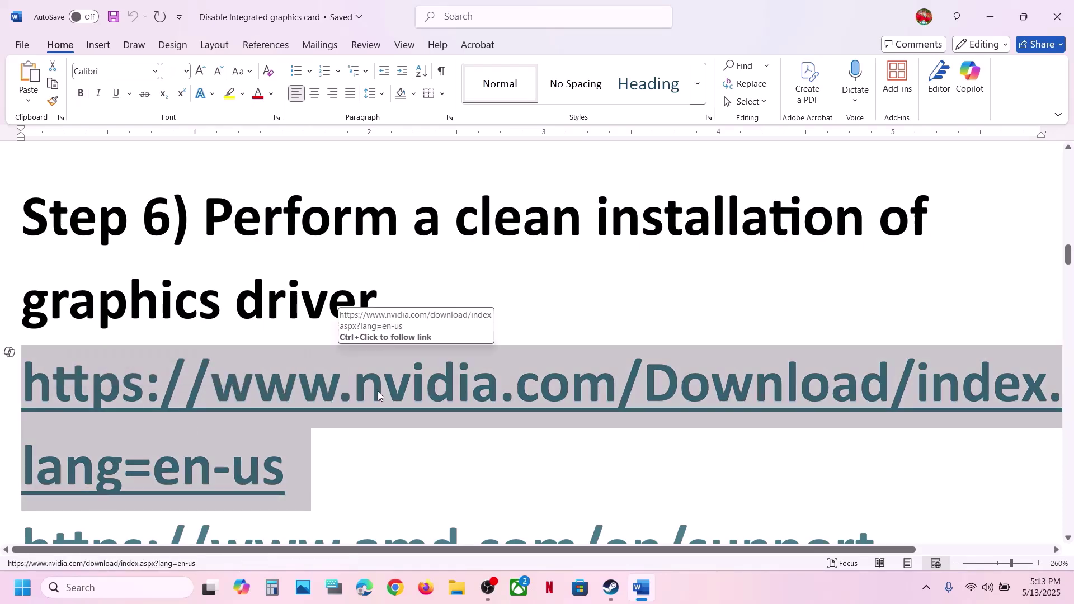
scroll(378, 392, "down", 4)
scroll(506, 377, "up", 3)
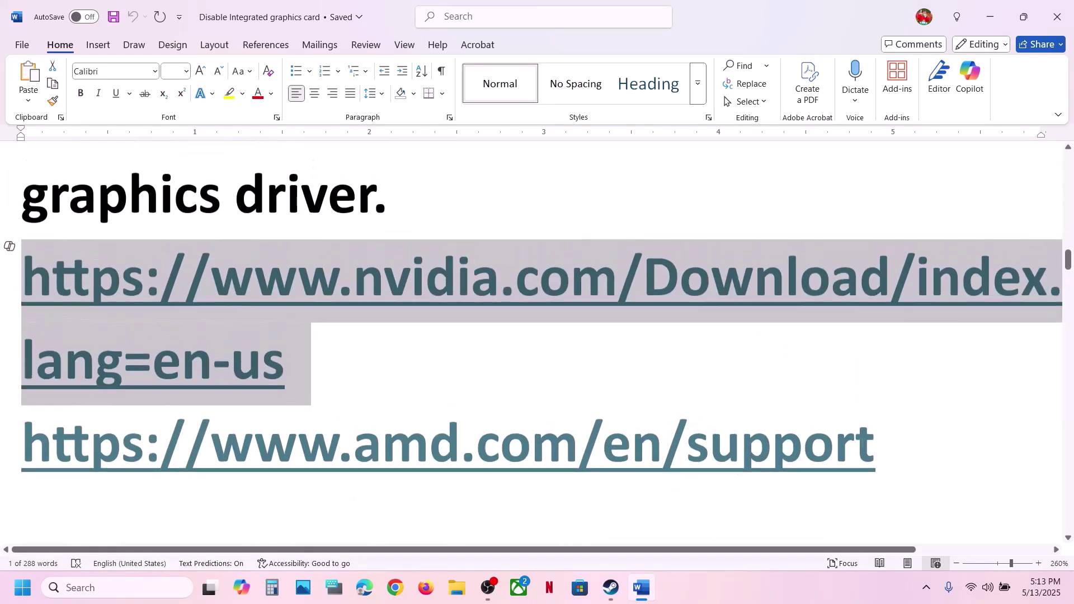
left_click(884, 444, "shift")
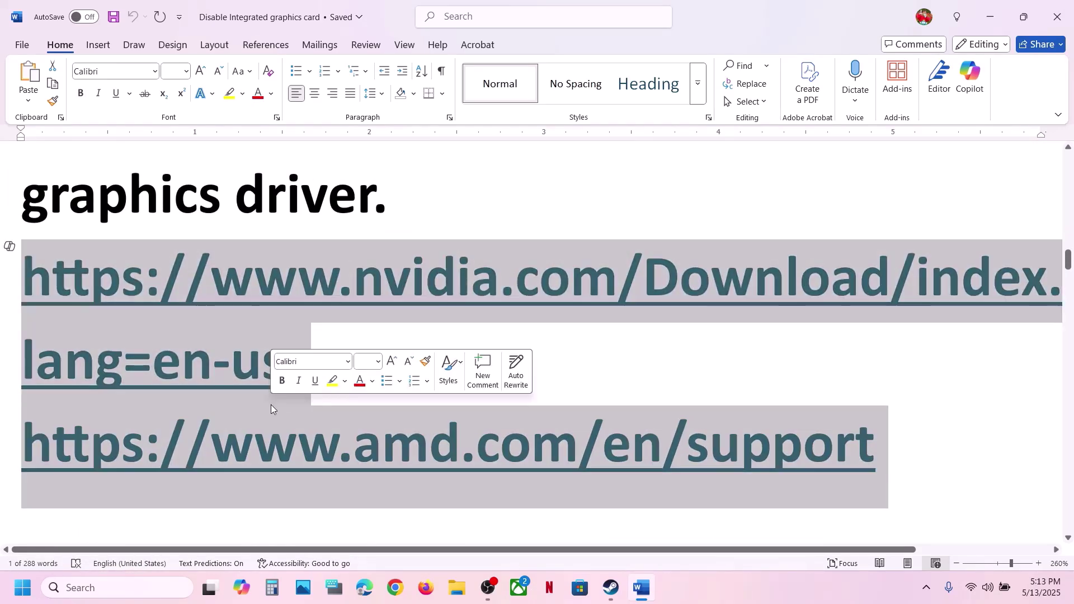
Open the NVIDIA drivers page and search for GeForce RTX 3050 Laptop GPU drivers with Windows 11 as the operating system.
left_click(316, 341)
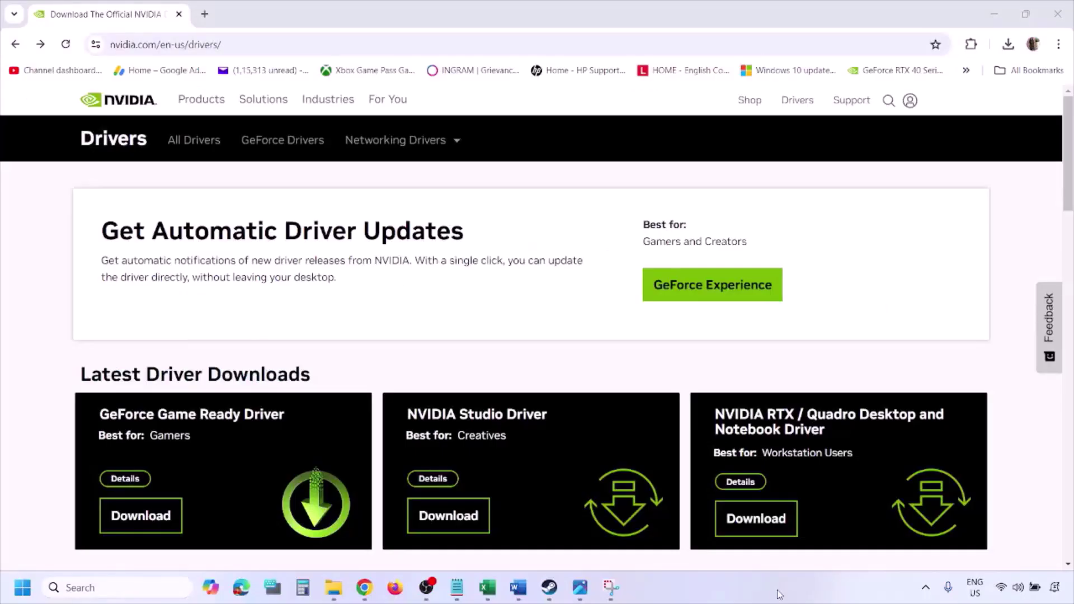
scroll(252, 342, "down", 9)
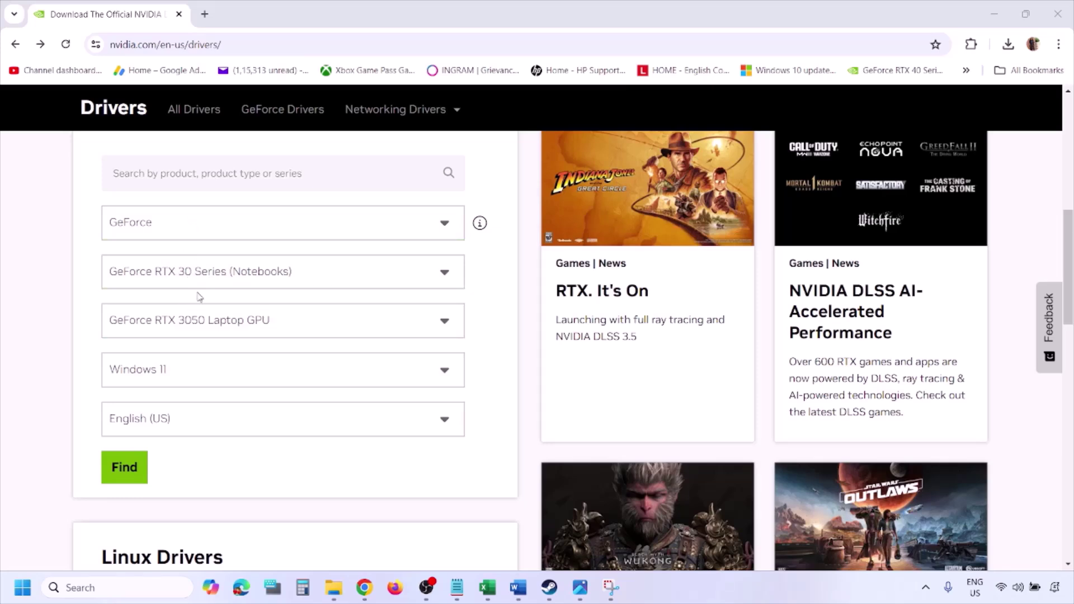
left_click(178, 375)
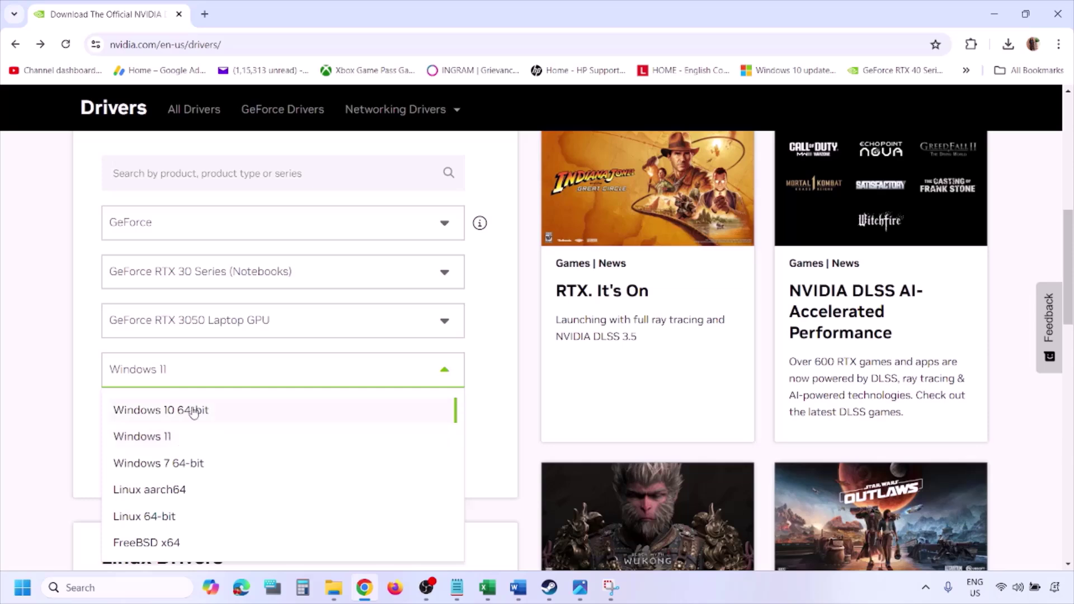
left_click(156, 442)
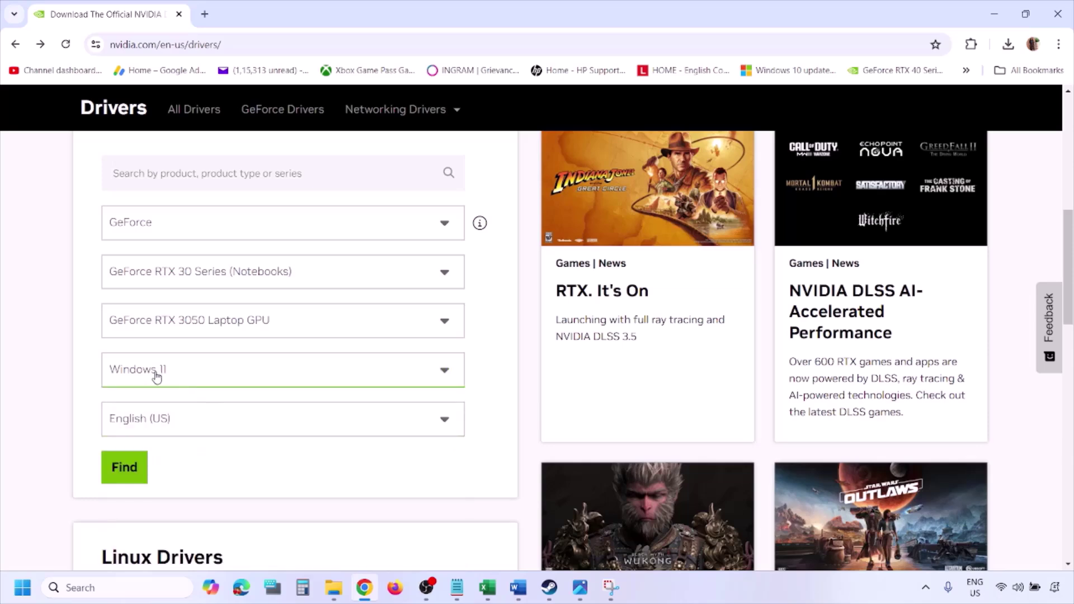
left_click(128, 471)
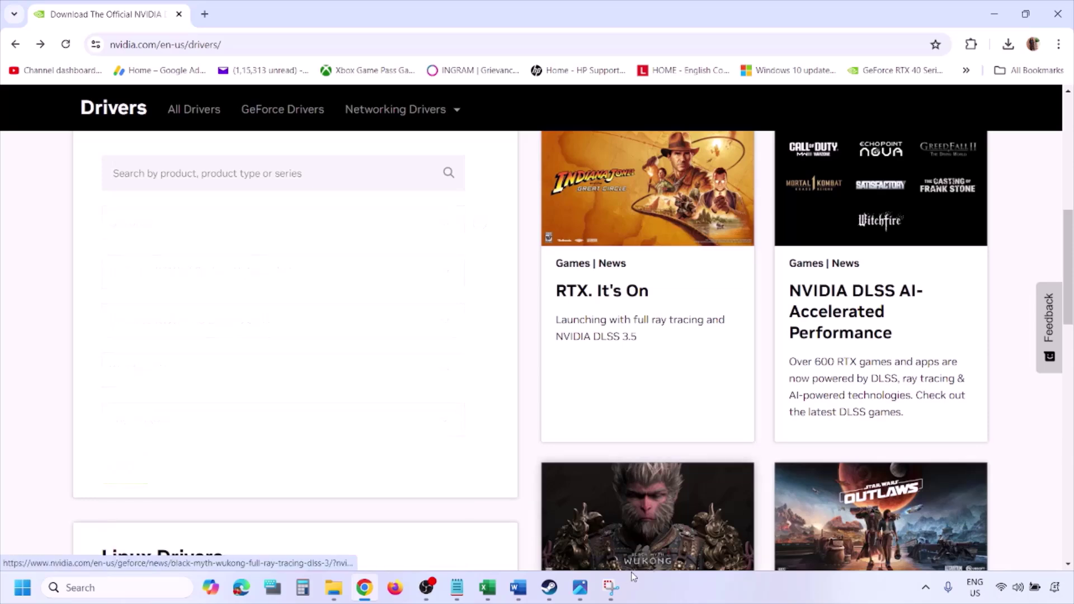
Switch to the Photos app and view images 1.png through 5.png on downloading the Game Ready Driver and performing a clean installation.
left_click(582, 594)
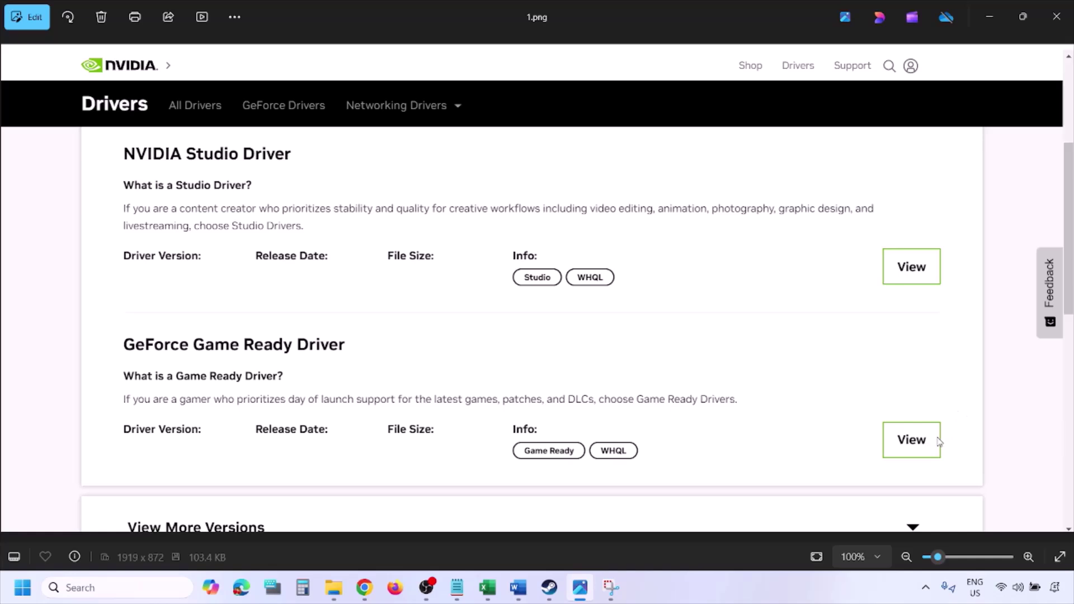
key("Right")
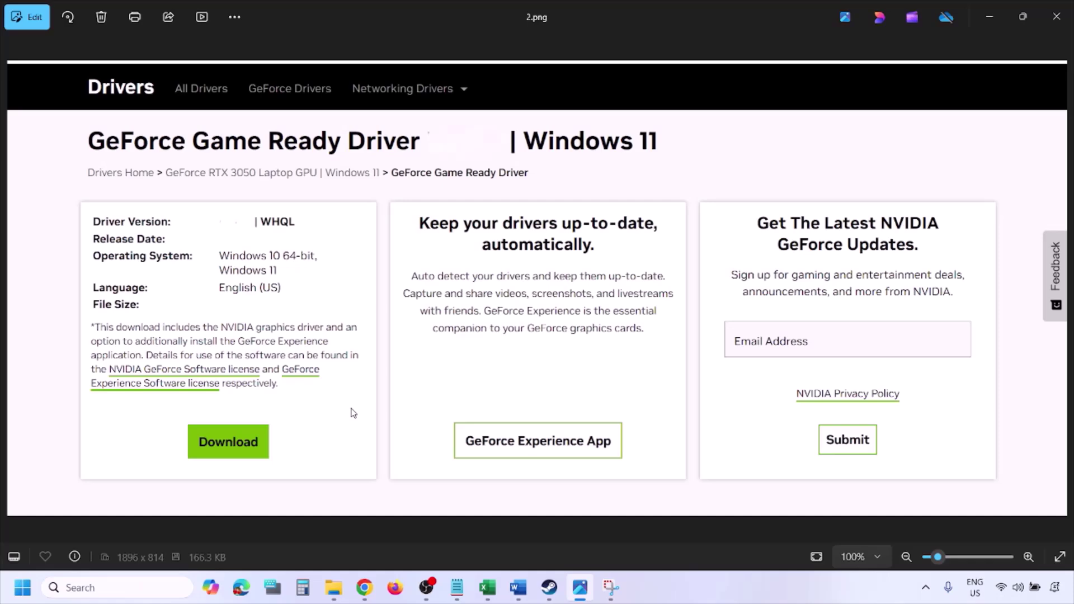
key("Right")
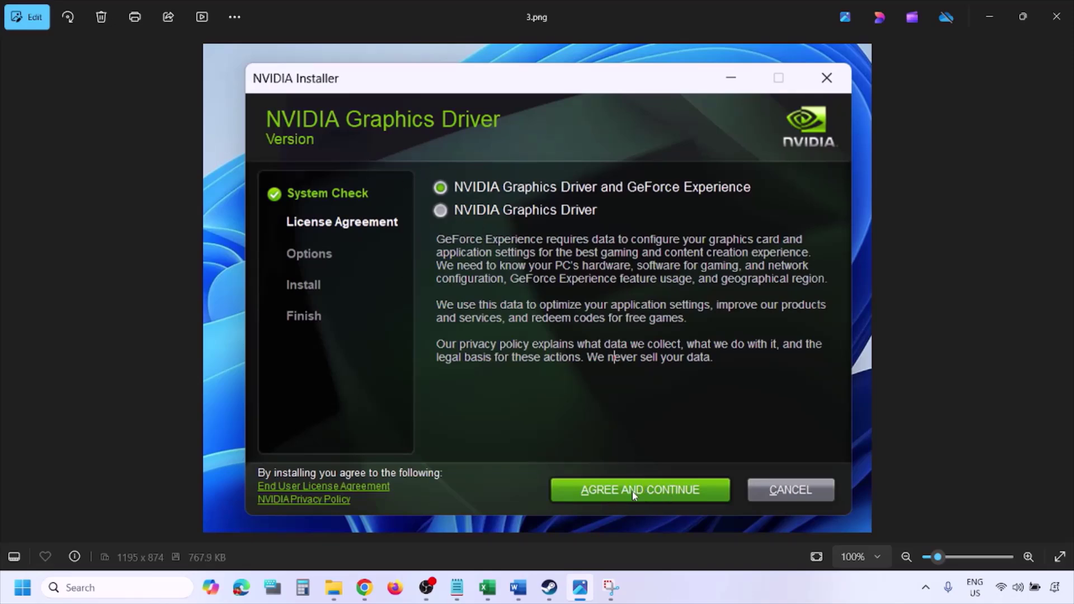
key("Right")
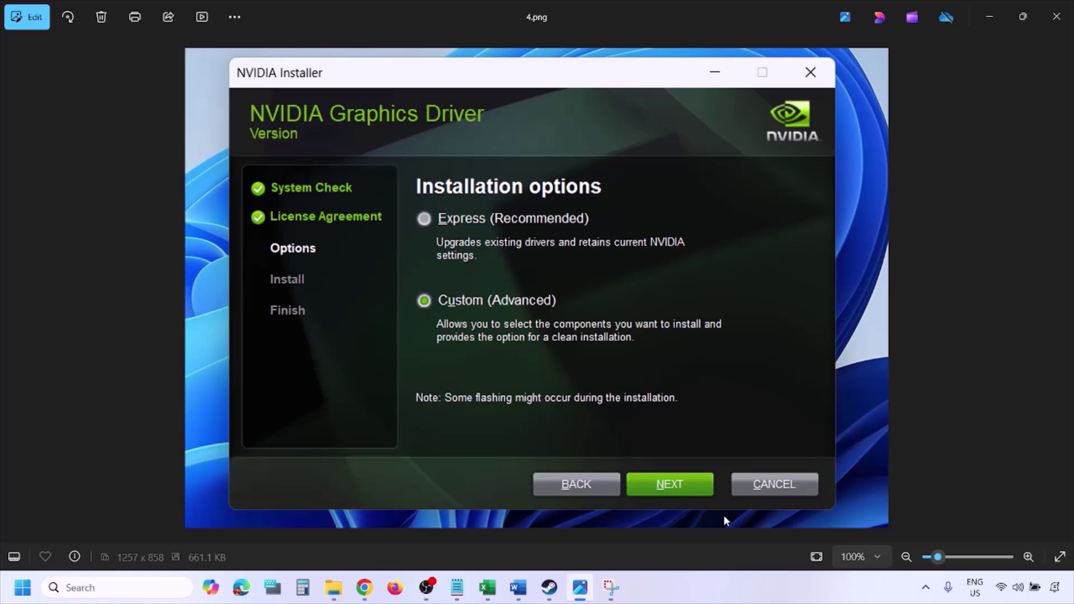
key("Right")
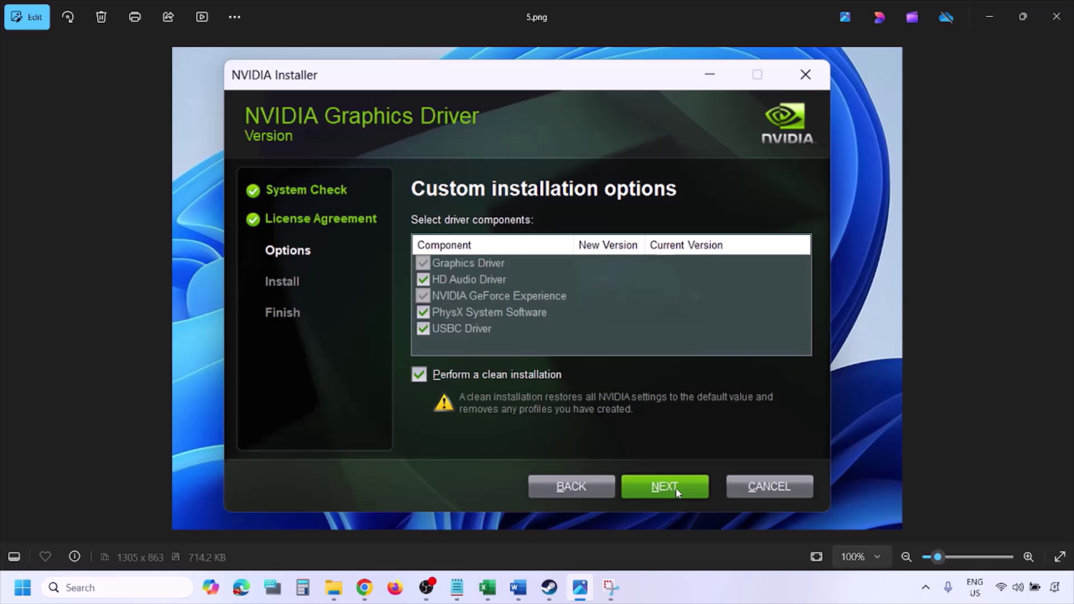
Display the PC's power options to show Restart, and dismiss them without restarting.
left_click(22, 587)
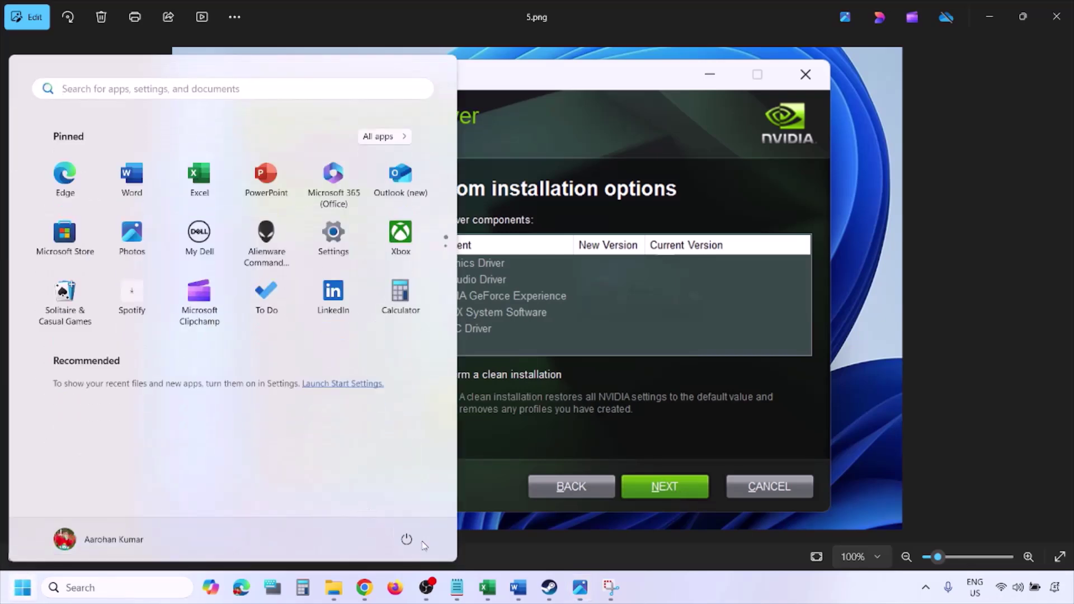
left_click(410, 543)
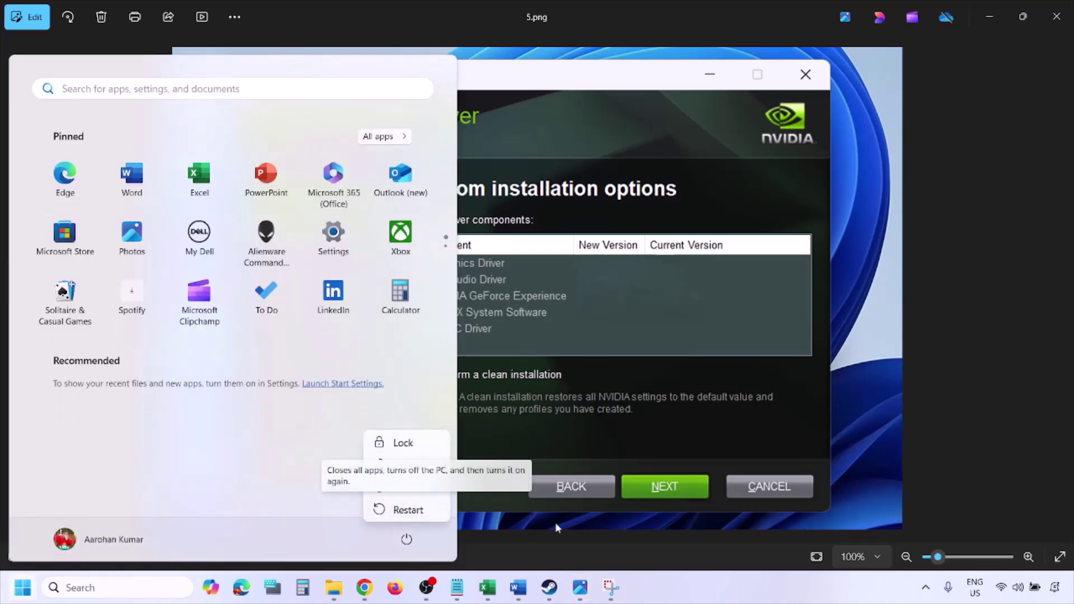
left_click(724, 594)
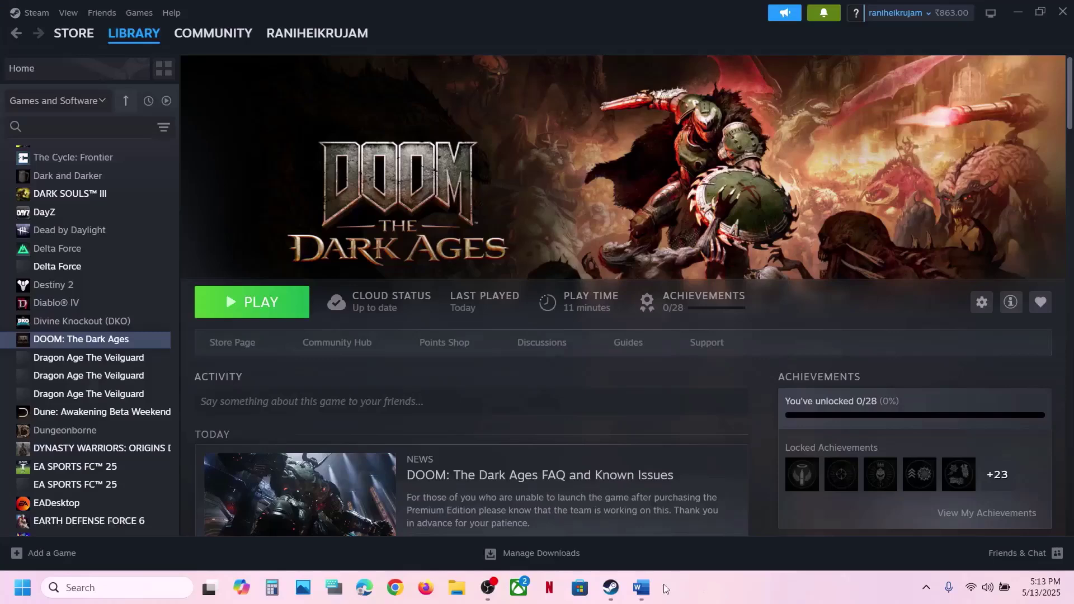
Return to the Word document, copy "graphics" from the Step 7 heading, and use it in Windows search to open Graphics settings.
left_click(651, 593)
scroll(360, 336, "down", 3)
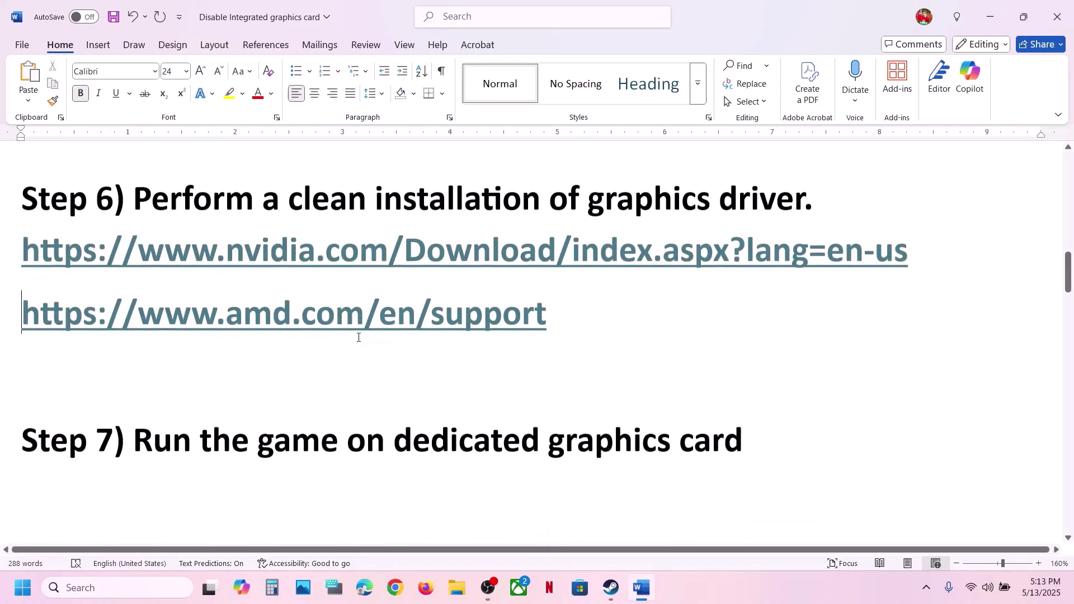
double_click(586, 432)
key("ctrl+c")
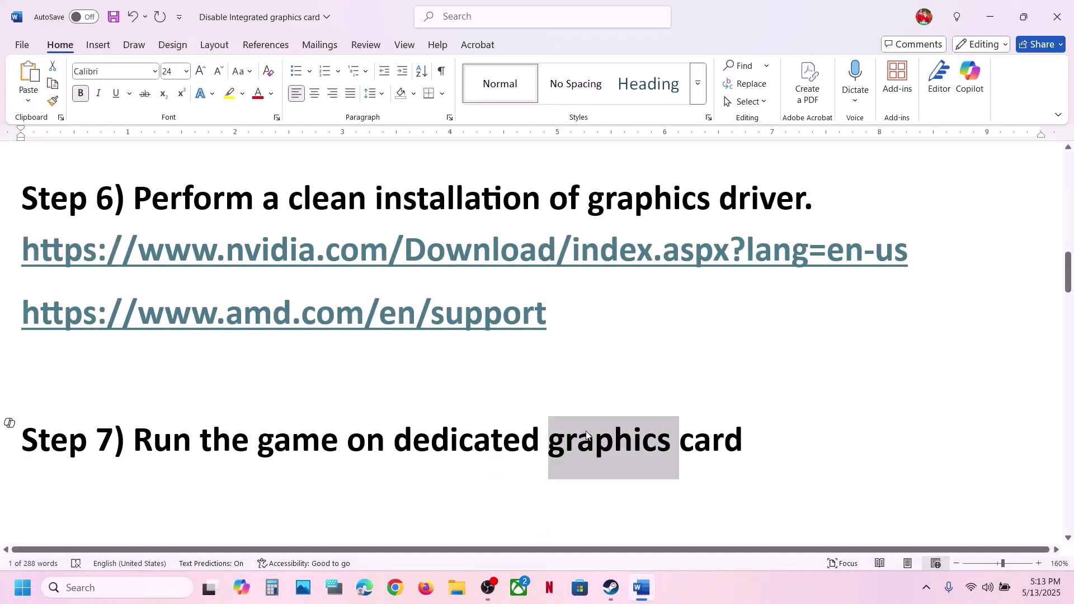
left_click(179, 583)
key("ctrl+v")
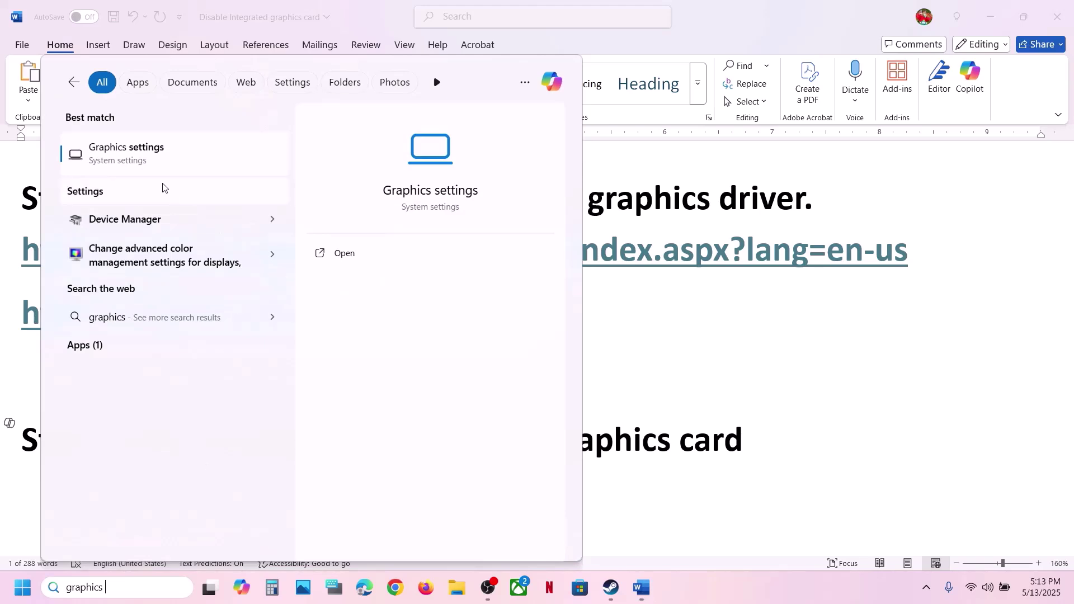
left_click(143, 164)
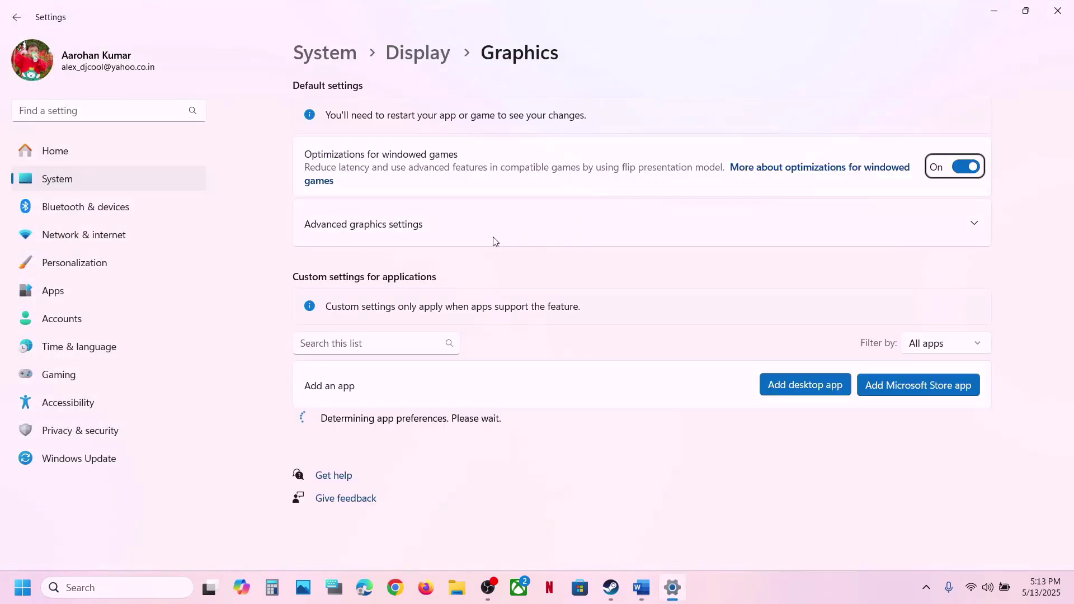
Start adding a desktop app to the custom graphics settings and browse to C:\Program Files (x86)\Steam.
left_click(829, 385)
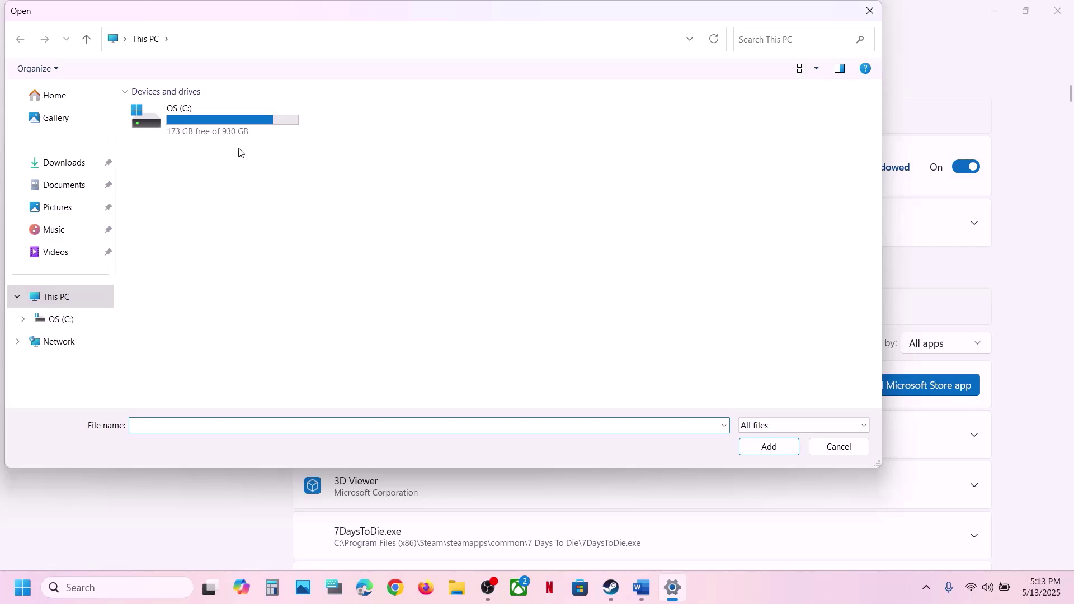
double_click(219, 127)
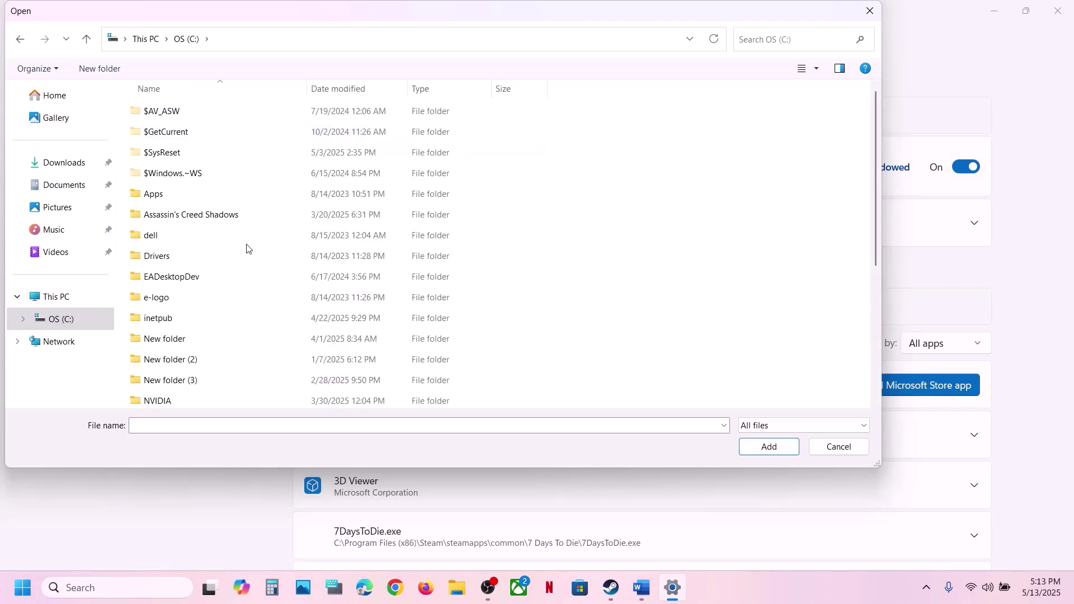
scroll(246, 246, "down", 4)
double_click(185, 255)
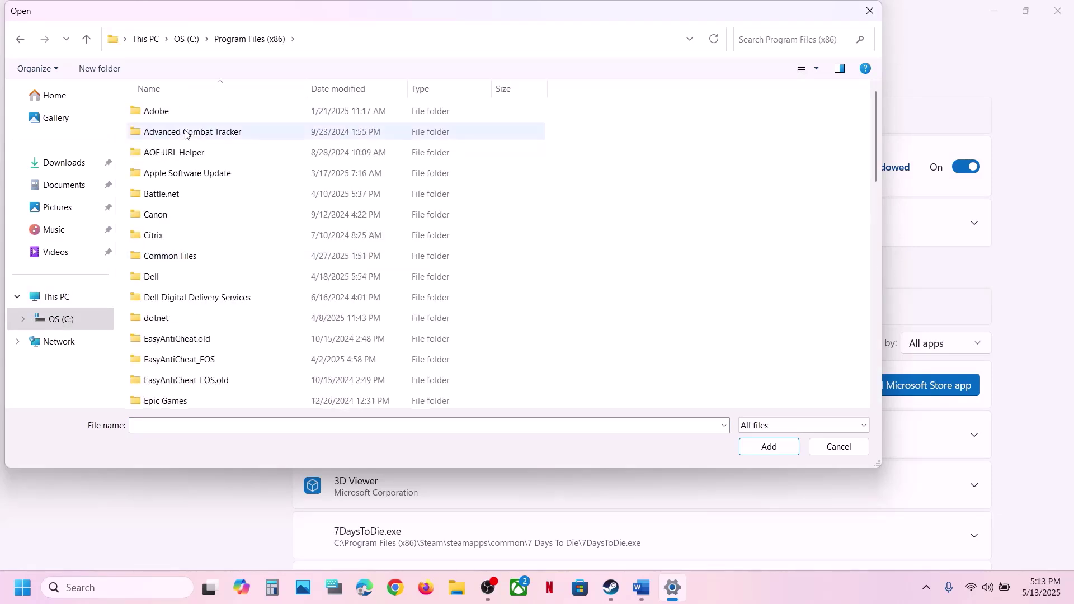
scroll(223, 301, "down", 4)
scroll(180, 306, "down", 5)
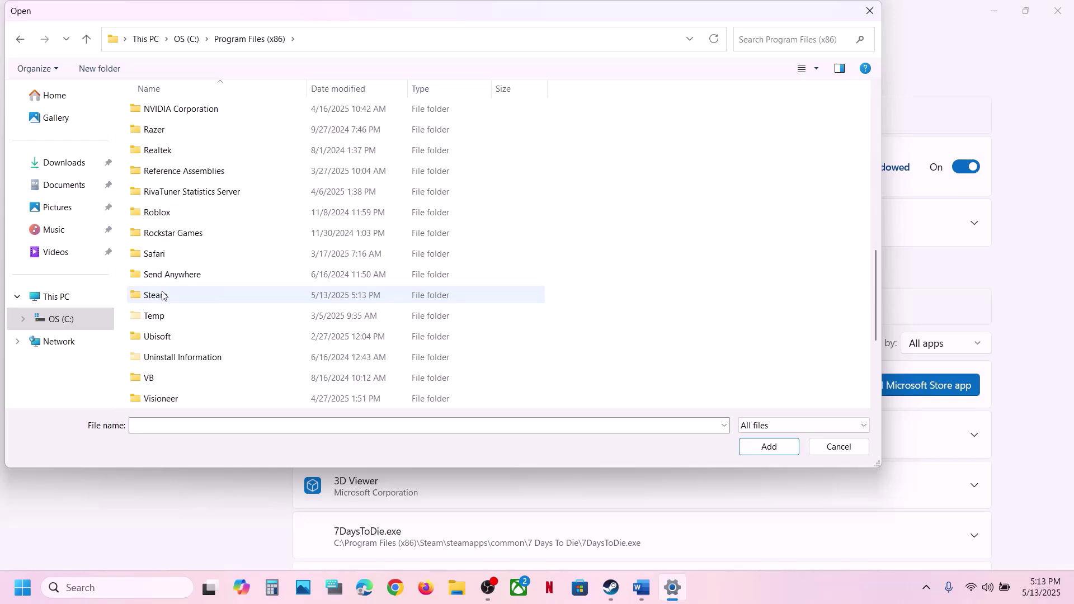
double_click(179, 299)
Add the DOOMTheDarkAges application from steamapps\common\DOOMTheDarkAges to the custom graphics settings, leaving the file picker closed.
scroll(170, 286, "down", 4)
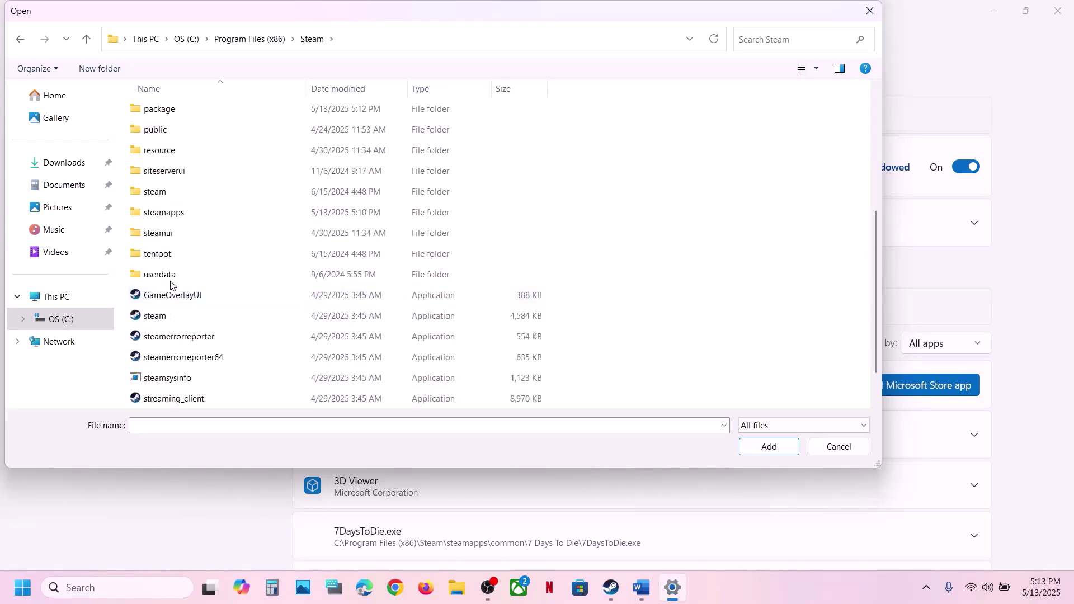
double_click(180, 212)
left_click(178, 119)
double_click(178, 122)
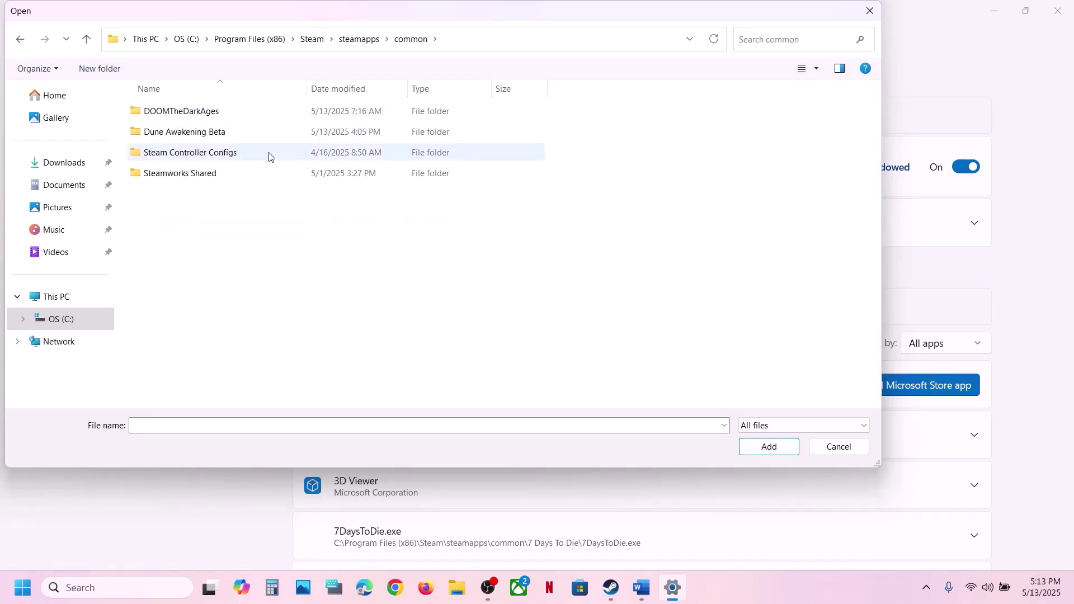
double_click(206, 112)
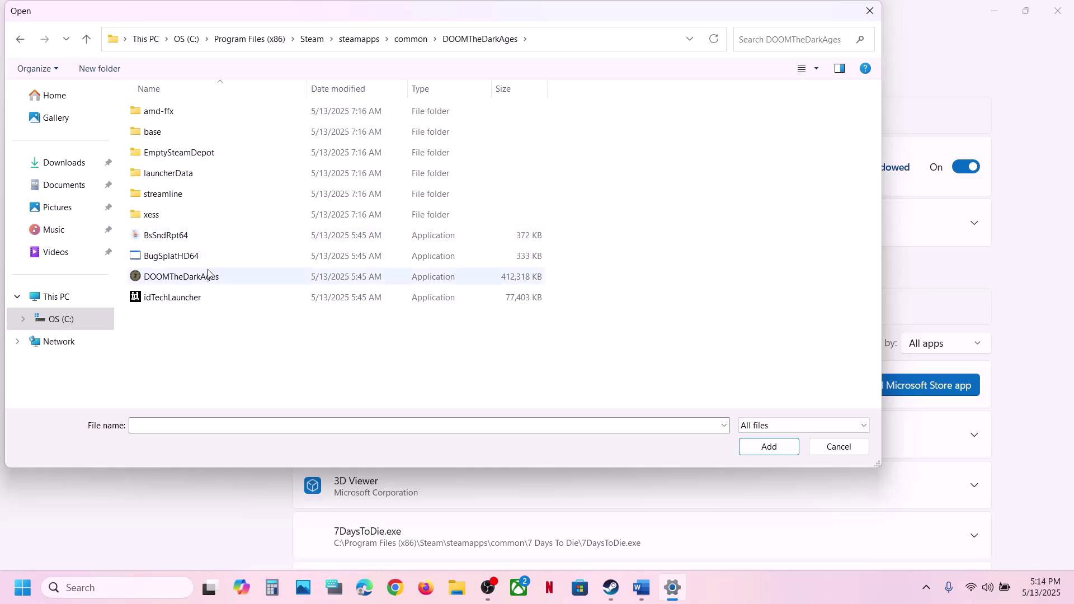
left_click(182, 283)
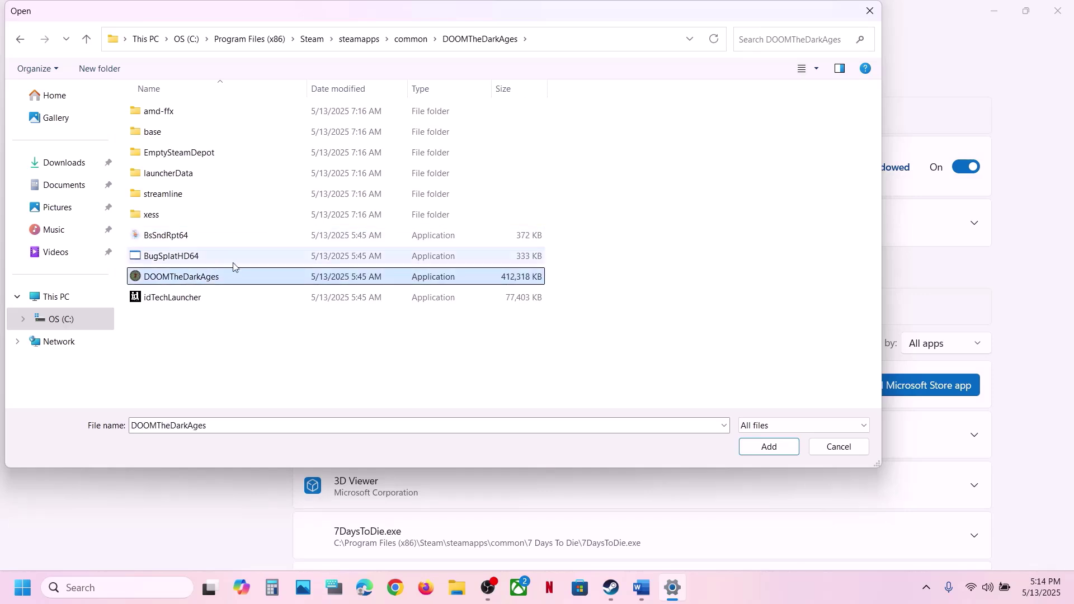
left_click(784, 448)
left_click(786, 388)
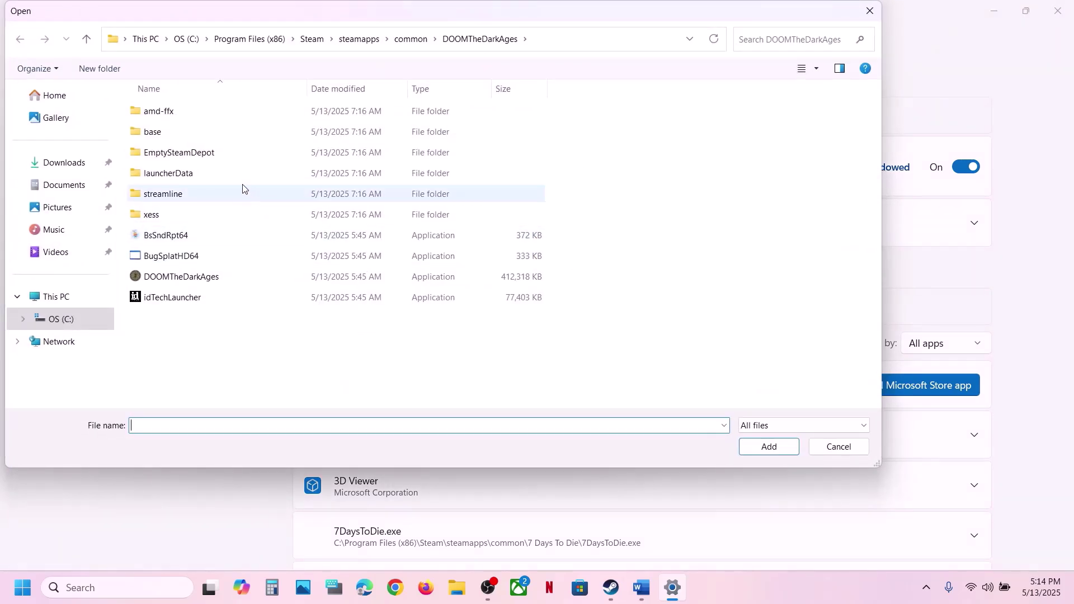
left_click(869, 11)
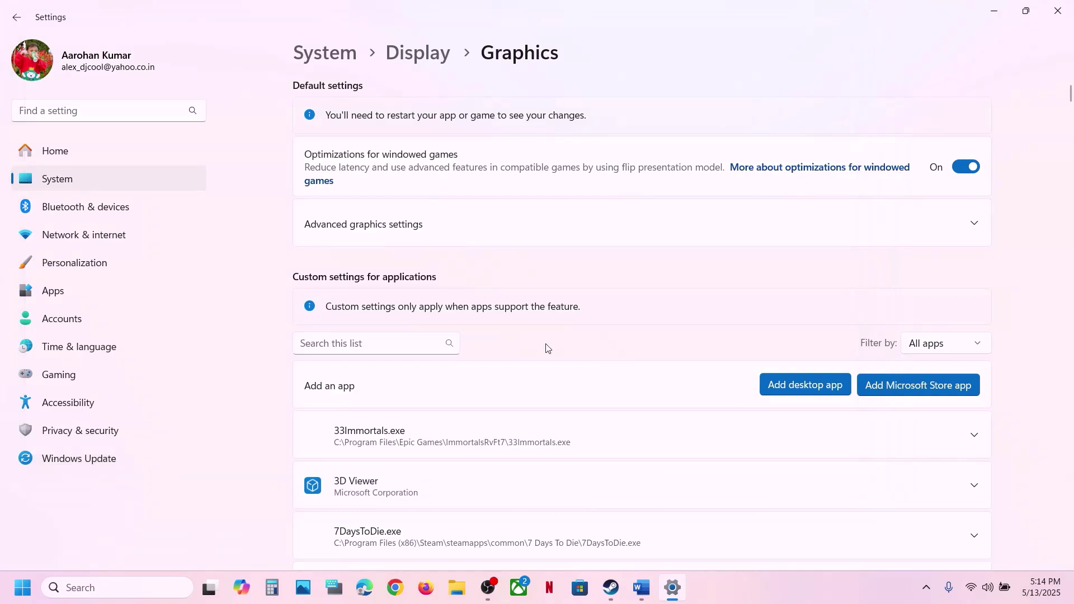
Find Doom: The Dark Ages among the custom app settings and set its GPU preference to High Performance (NVIDIA GeForce RTX 3050 Laptop GPU).
scroll(547, 348, "down", 15)
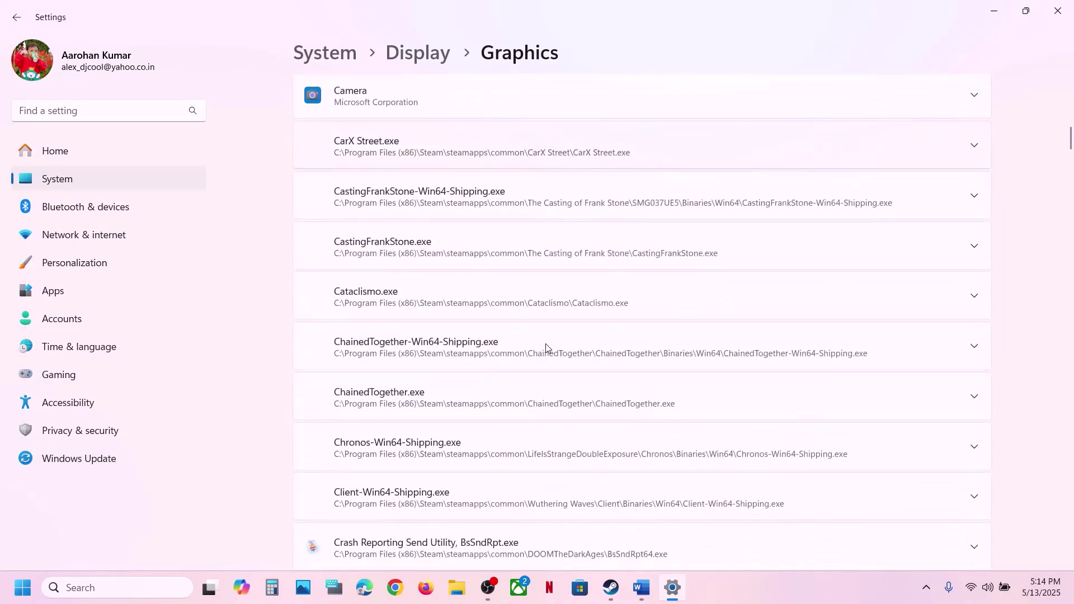
scroll(547, 347, "down", 9)
scroll(547, 347, "up", 3)
scroll(547, 347, "down", 4)
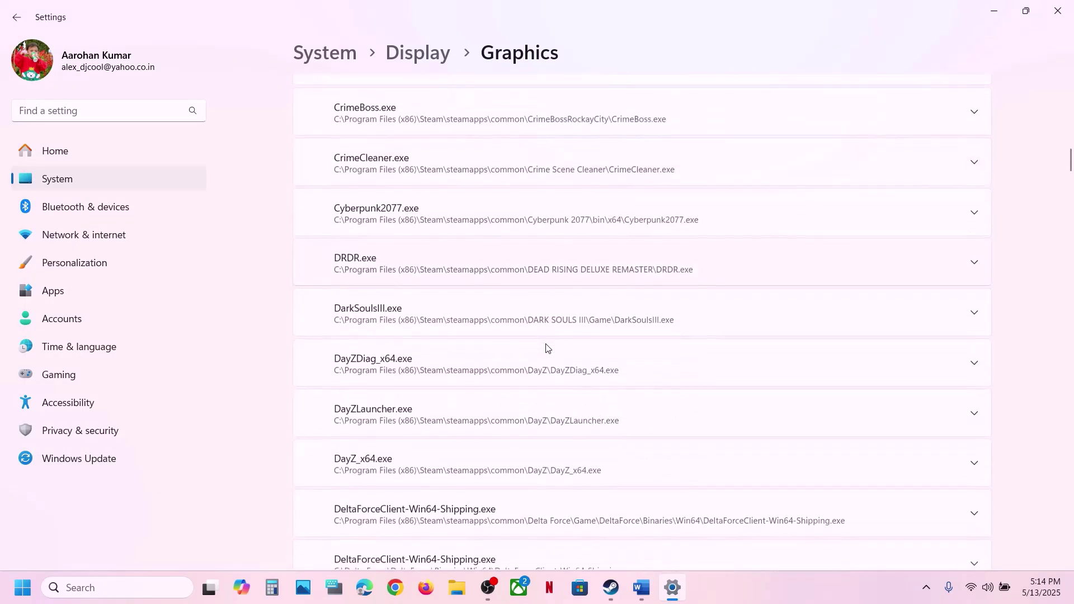
scroll(547, 348, "down", 10)
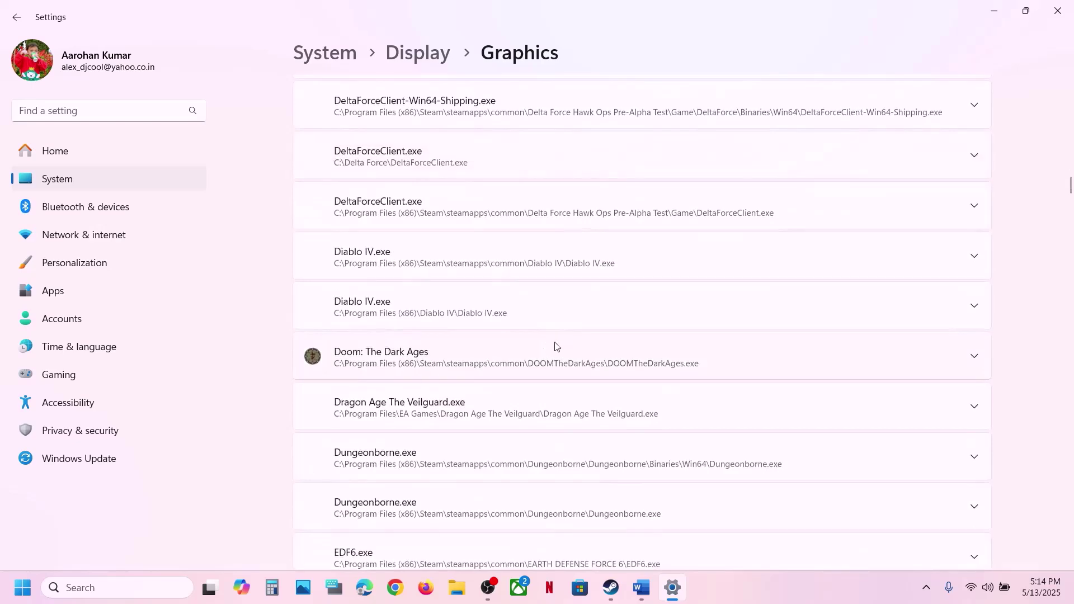
left_click(467, 360)
scroll(727, 358, "down", 2)
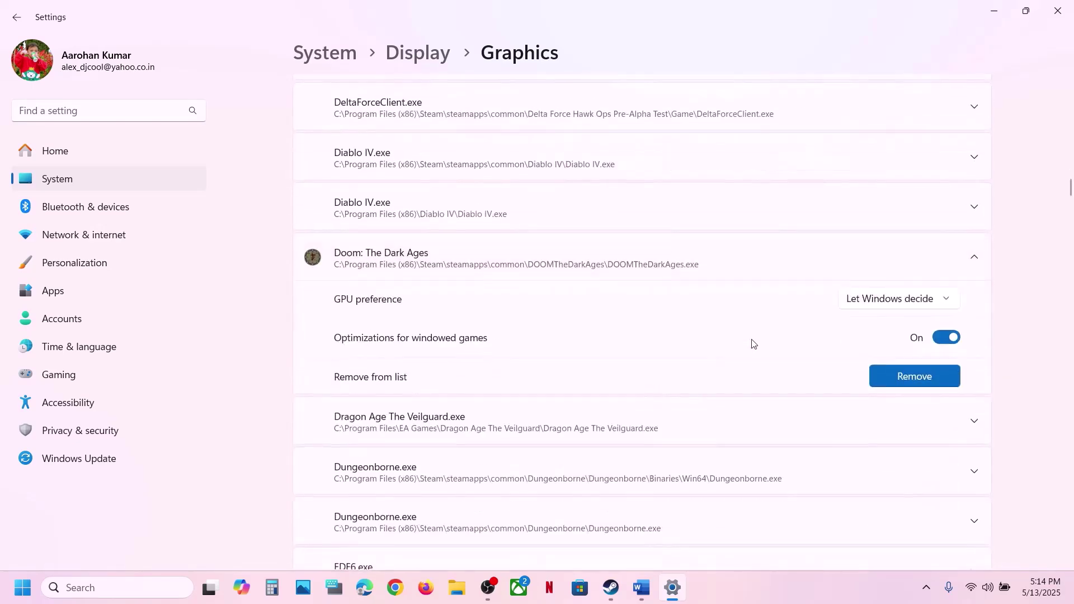
left_click(904, 301)
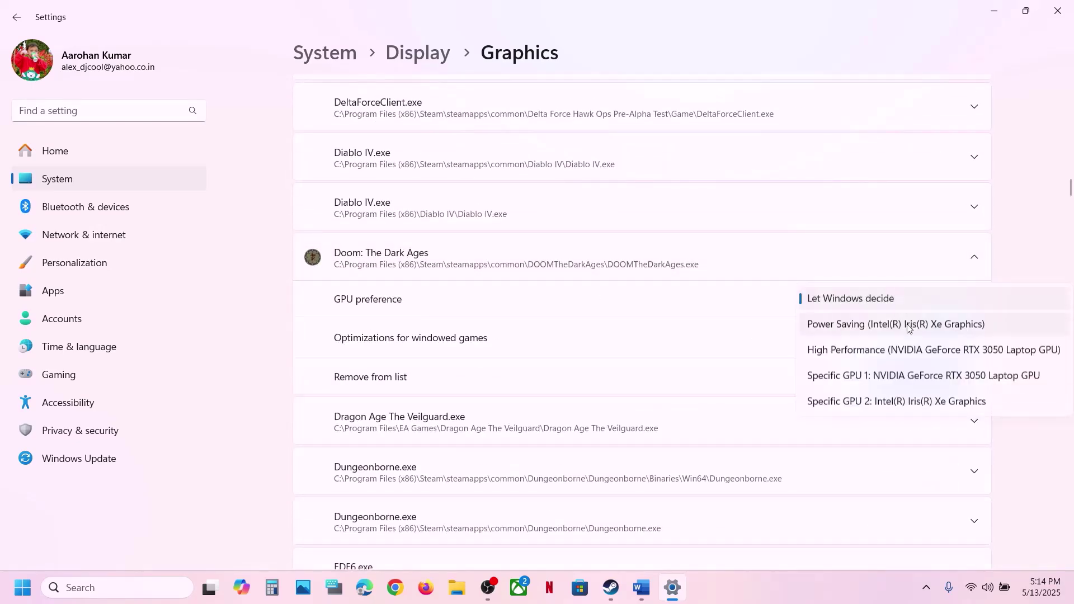
left_click(907, 358)
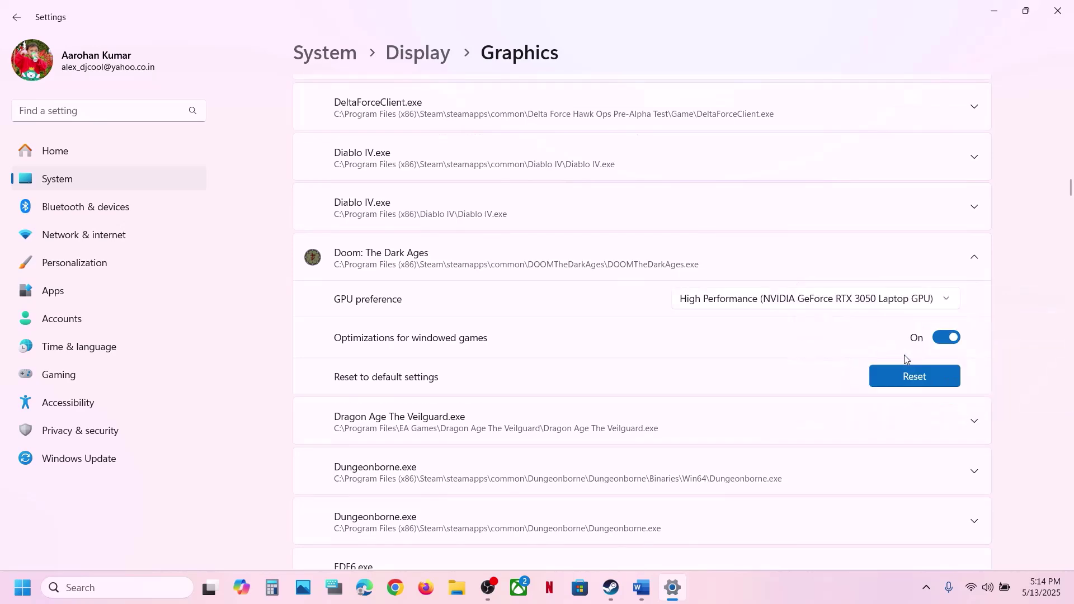
Check the DOOMTheDarkAges folder and its xess subfolder for other executables, and close the file picker without adding an app.
scroll(735, 218, "up", 15)
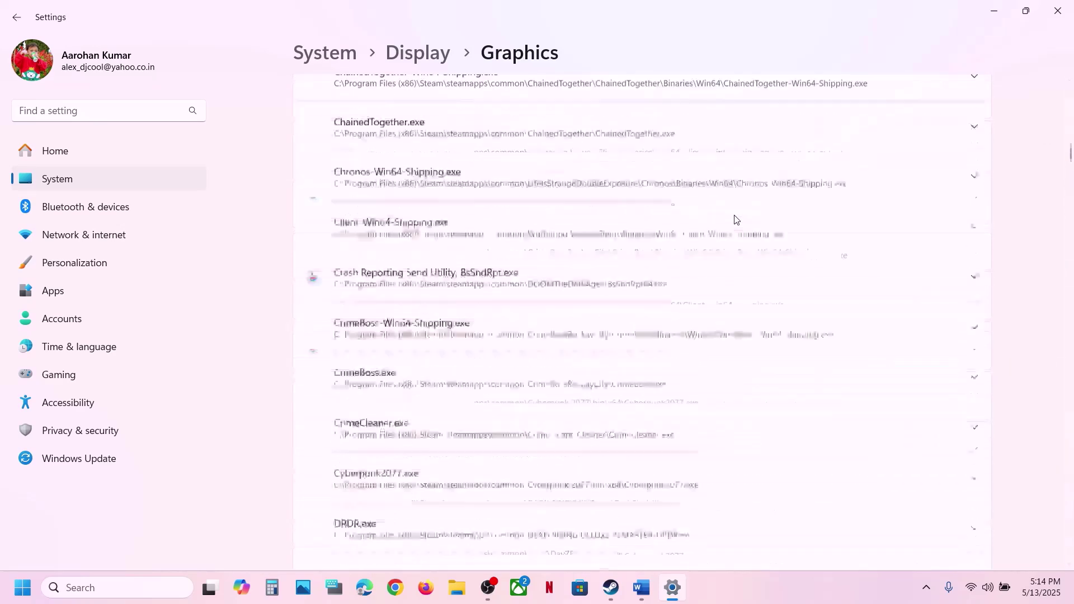
left_click(791, 166)
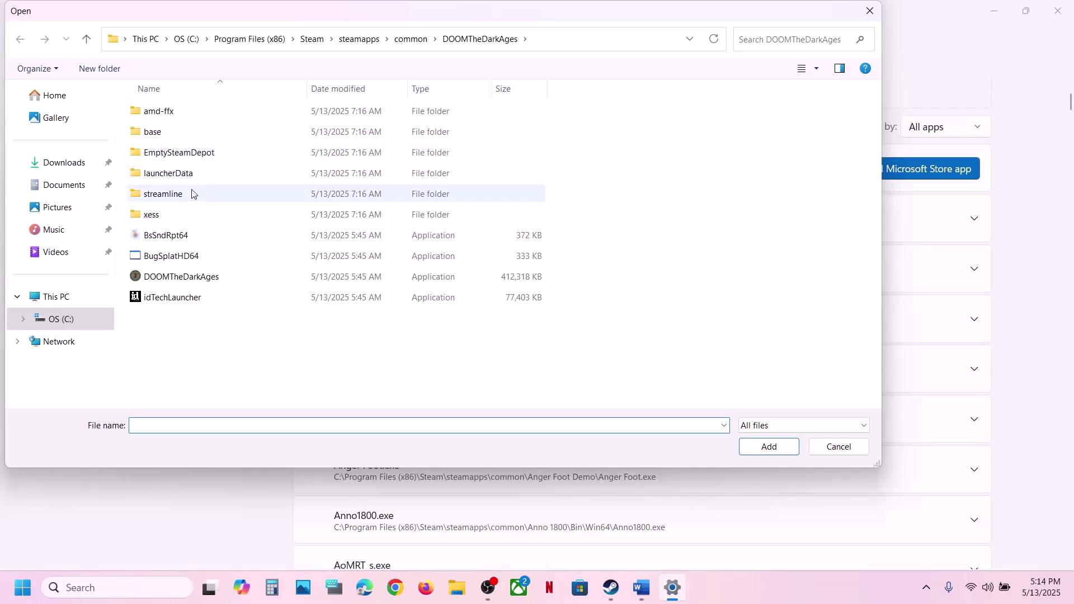
double_click(178, 216)
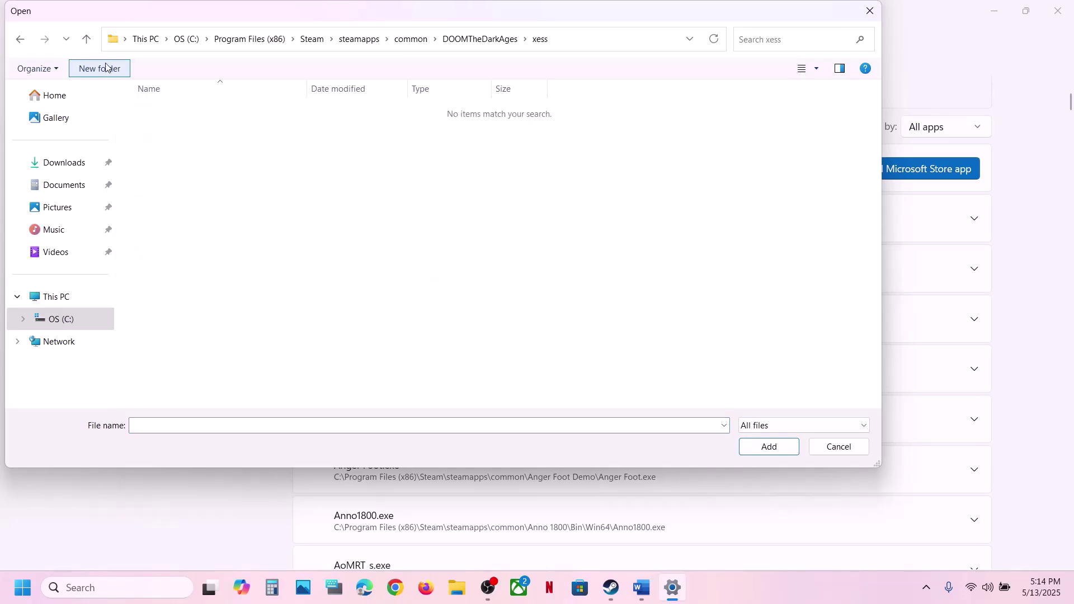
left_click(86, 39)
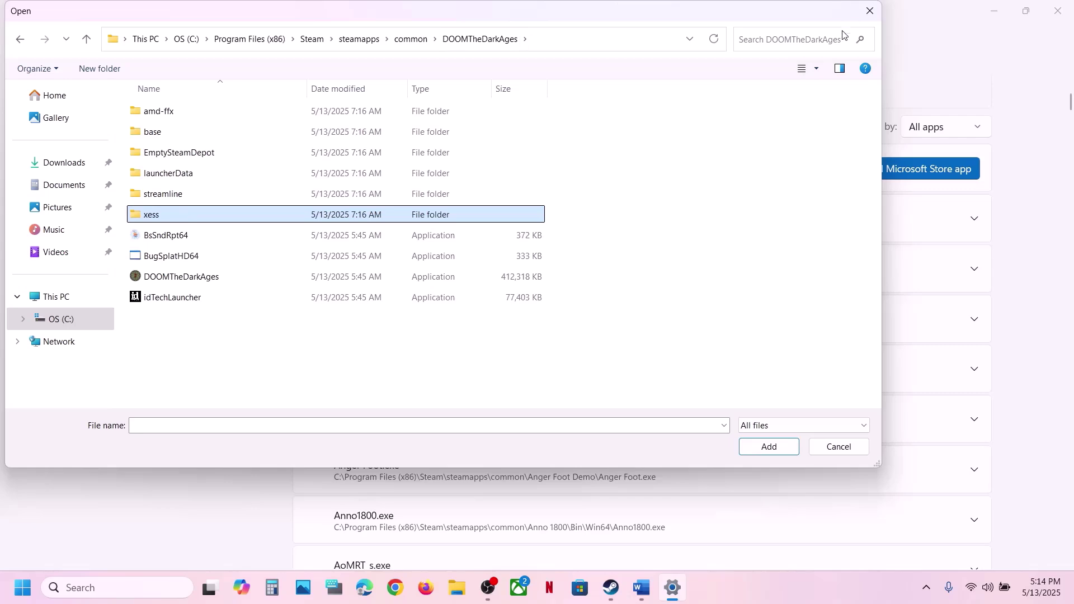
left_click(226, 274)
left_click(870, 11)
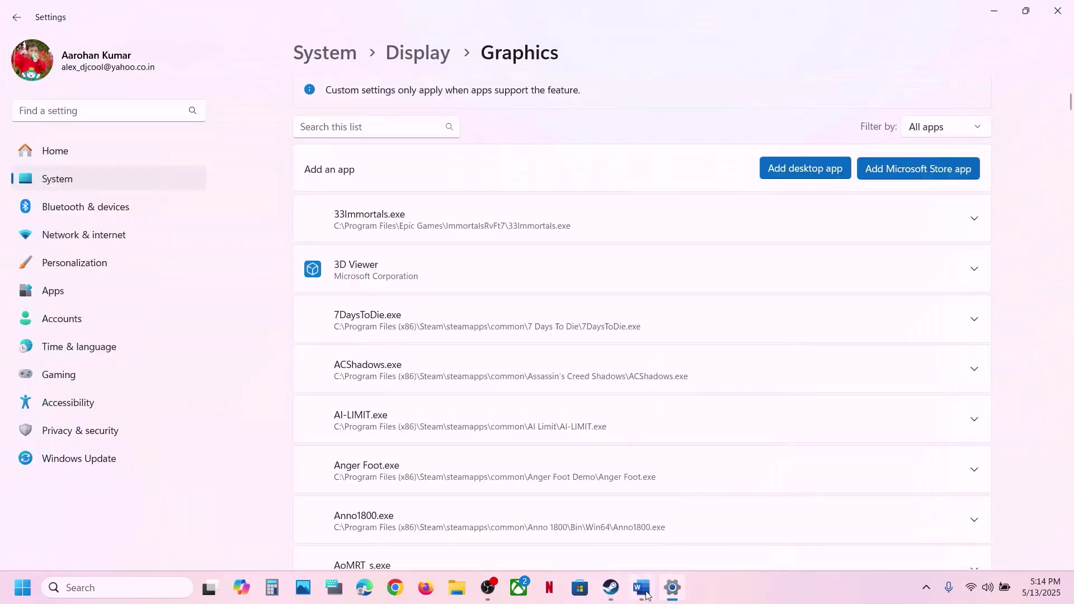
Return to the Word document, read Step 8 on rolling back the graphics driver, and copy the NVIDIA download link from Step 6.
left_click(646, 591)
scroll(476, 409, "down", 3)
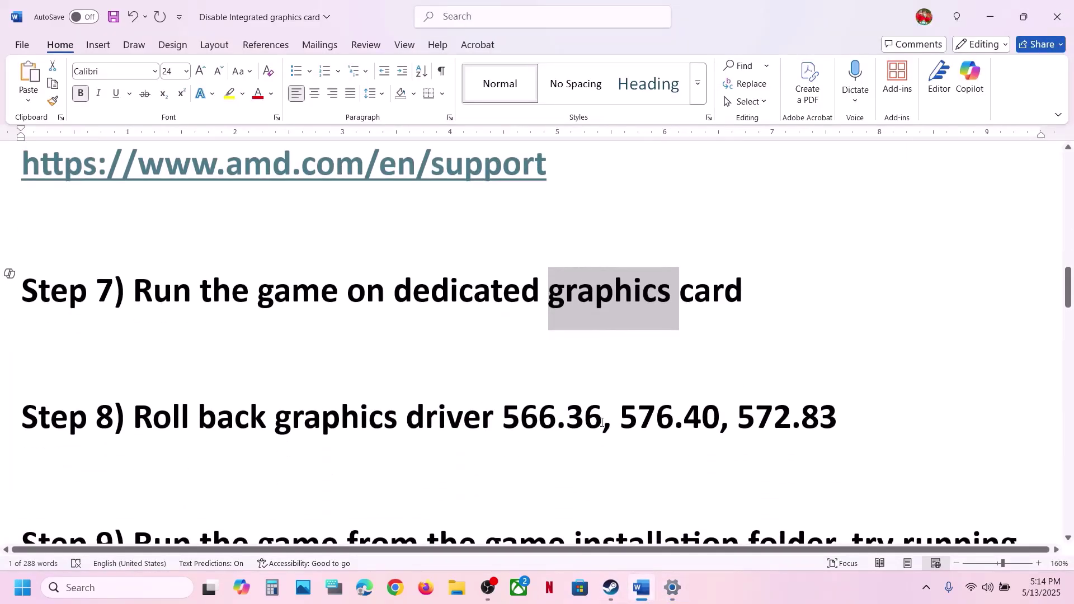
scroll(480, 330, "up", 2)
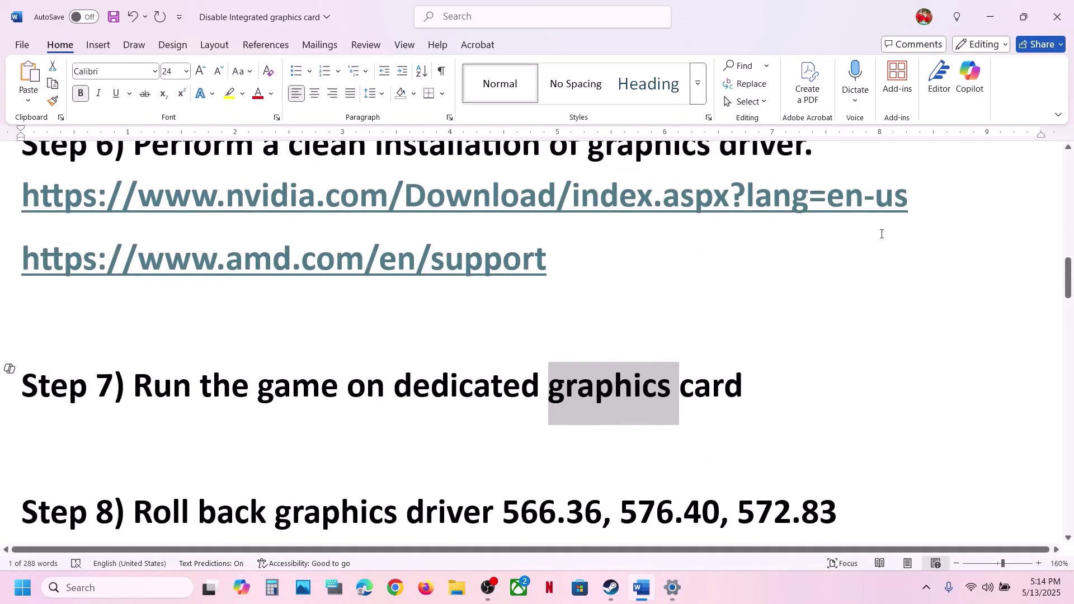
left_click_drag(912, 204, 1, 230)
left_click(1, 231)
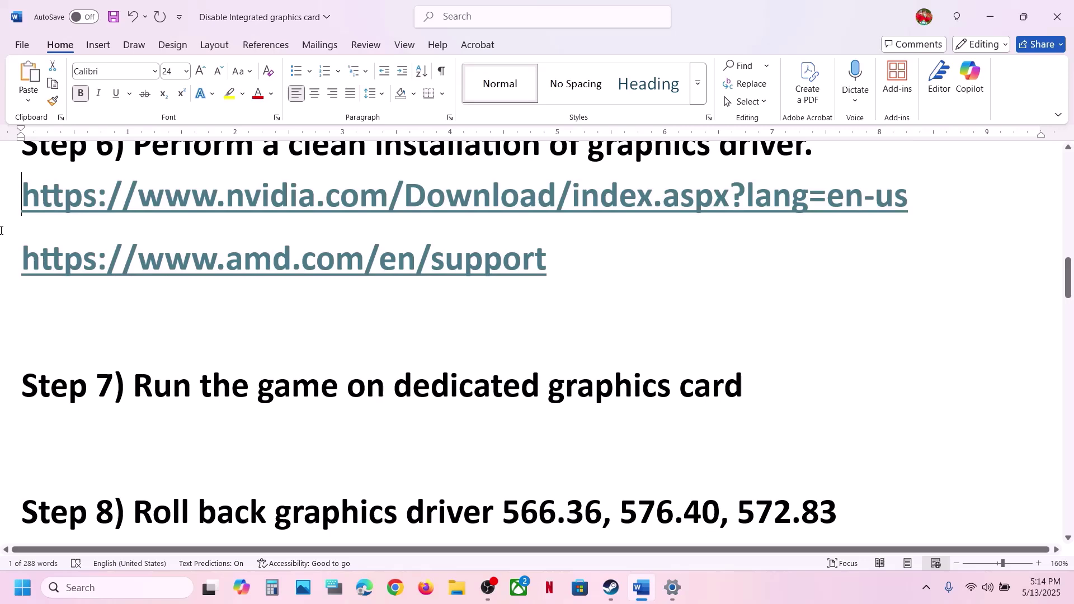
left_click(33, 200, "shift")
left_click(919, 199, "shift")
key("ctrl+c")
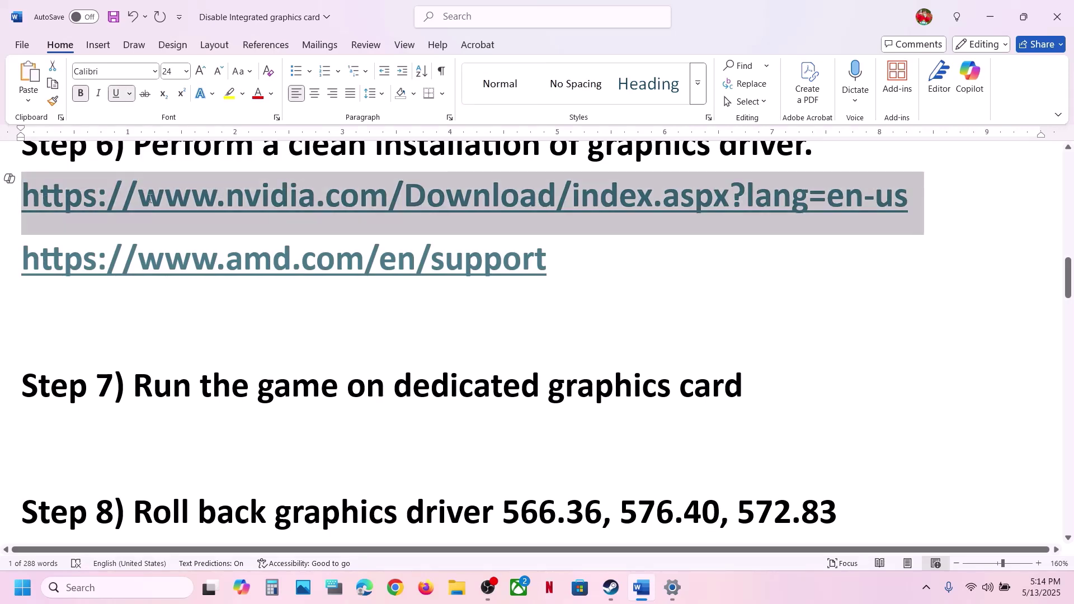
Open the copied NVIDIA link in Chrome, search drivers for GeForce RTX 3050 Laptop GPU on Windows 11, and locate View More Versions.
left_click(395, 587)
key("ctrl+v")
key("Return")
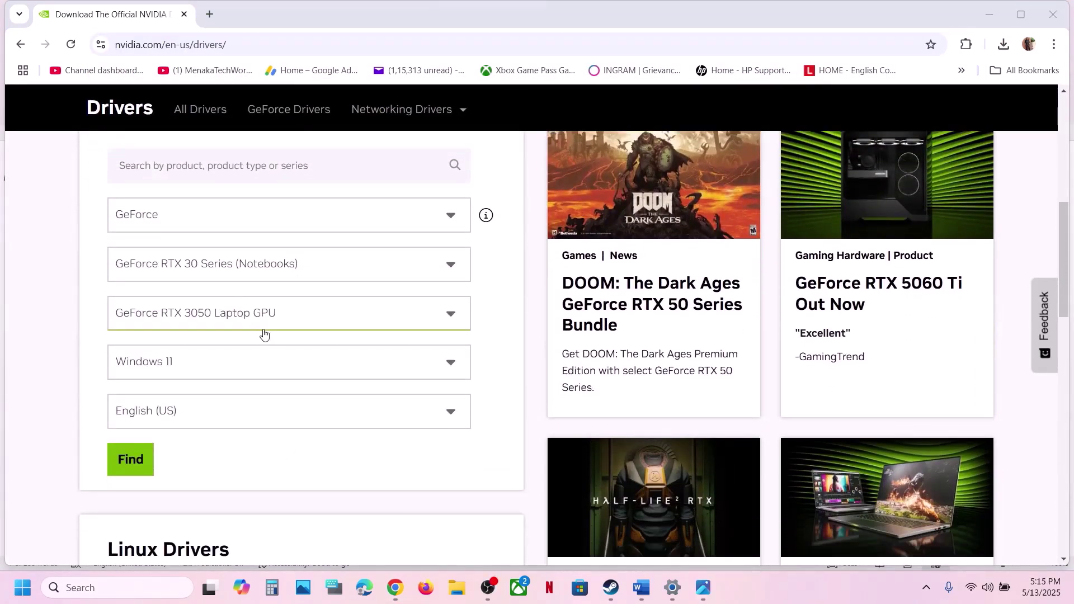
left_click(127, 452)
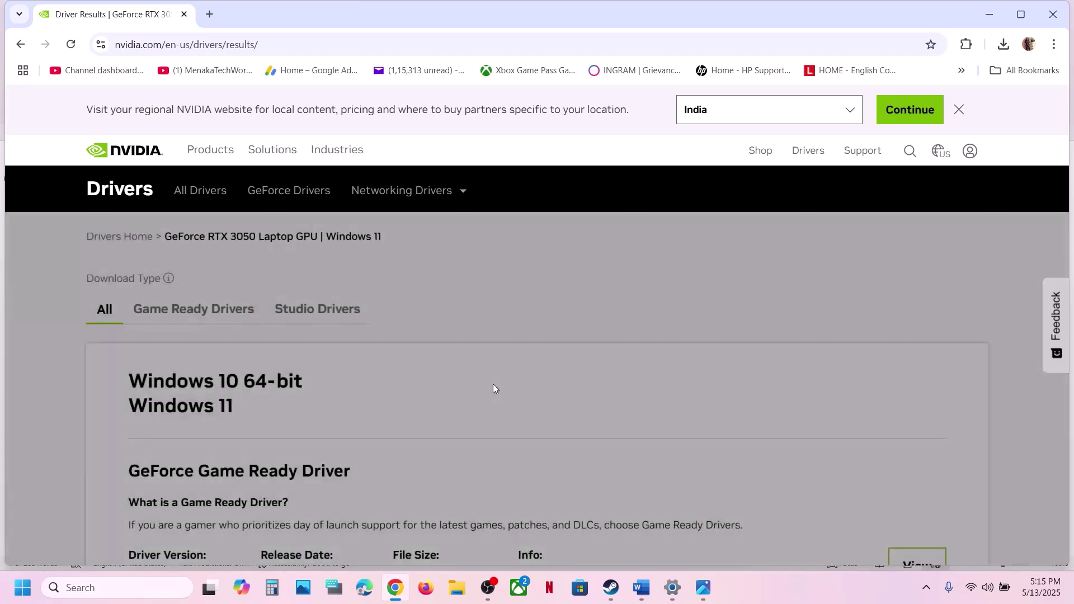
scroll(492, 386, "down", 8)
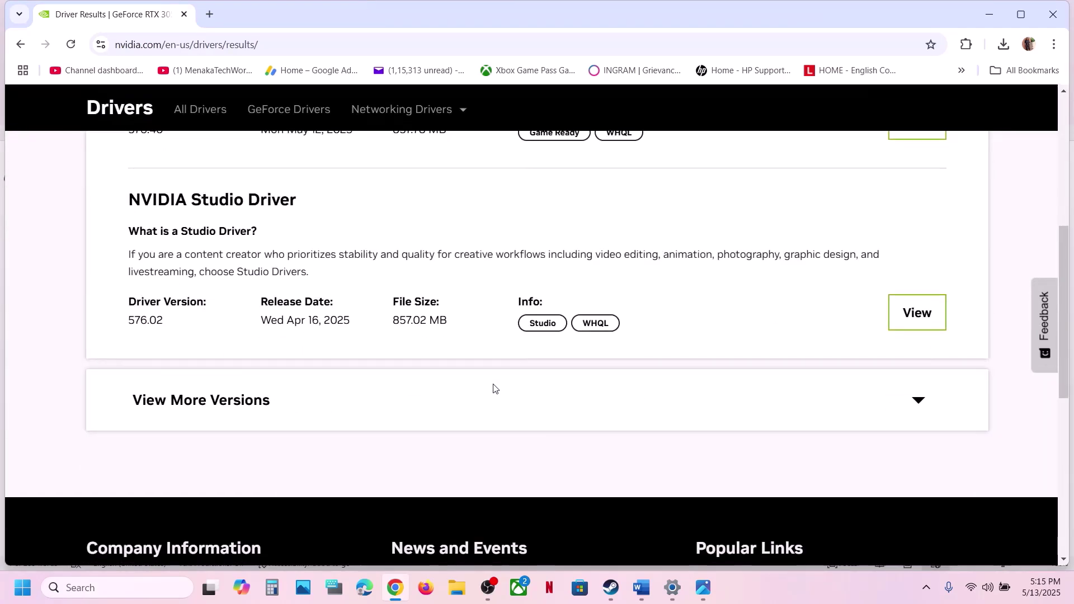
Expand the older driver versions on the NVIDIA results page, check Step 8 in Word, and locate GeForce Game Ready Driver 572.83.
left_click(205, 400)
scroll(205, 406, "down", 4)
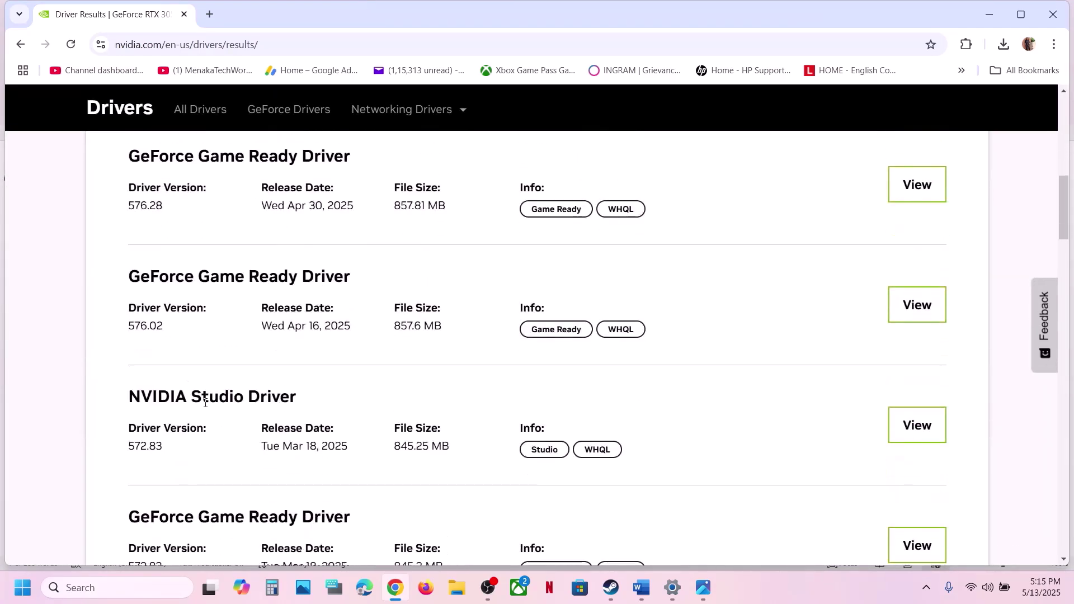
scroll(204, 405, "down", 1)
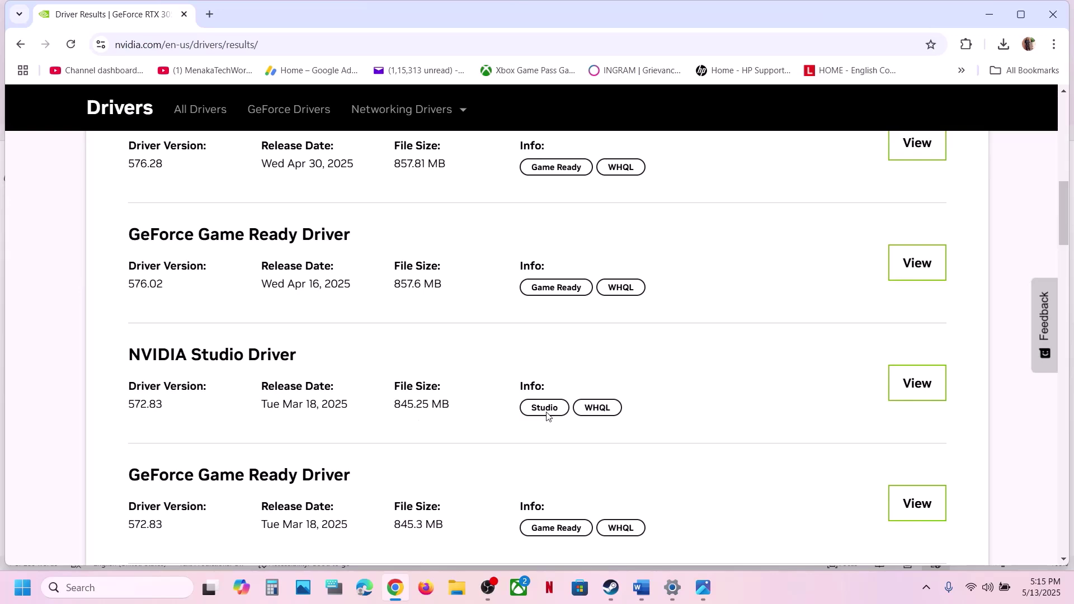
left_click(649, 588)
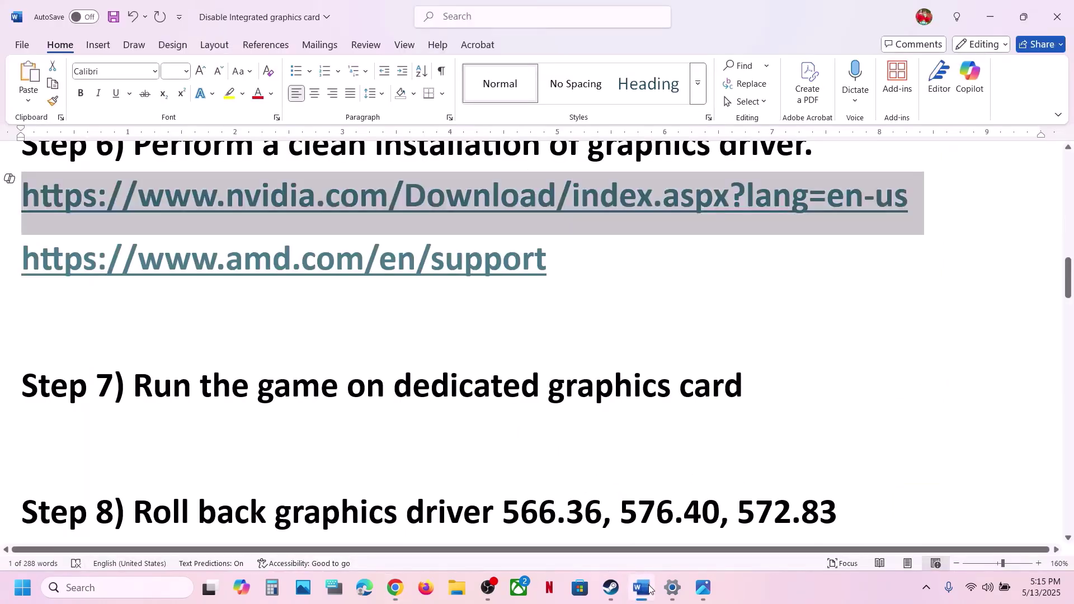
left_click(649, 589)
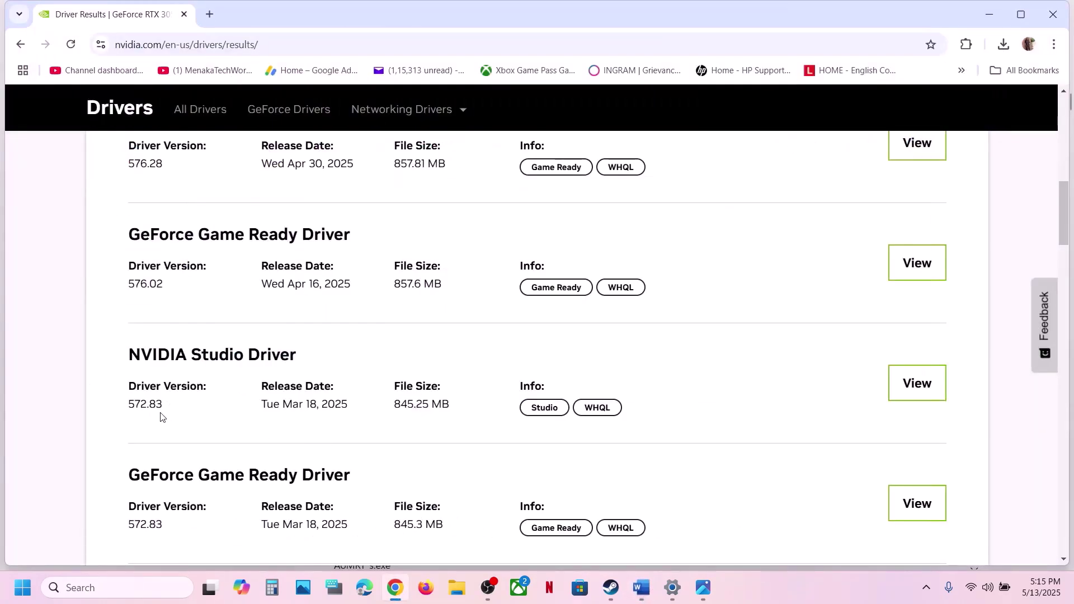
scroll(150, 411, "down", 1)
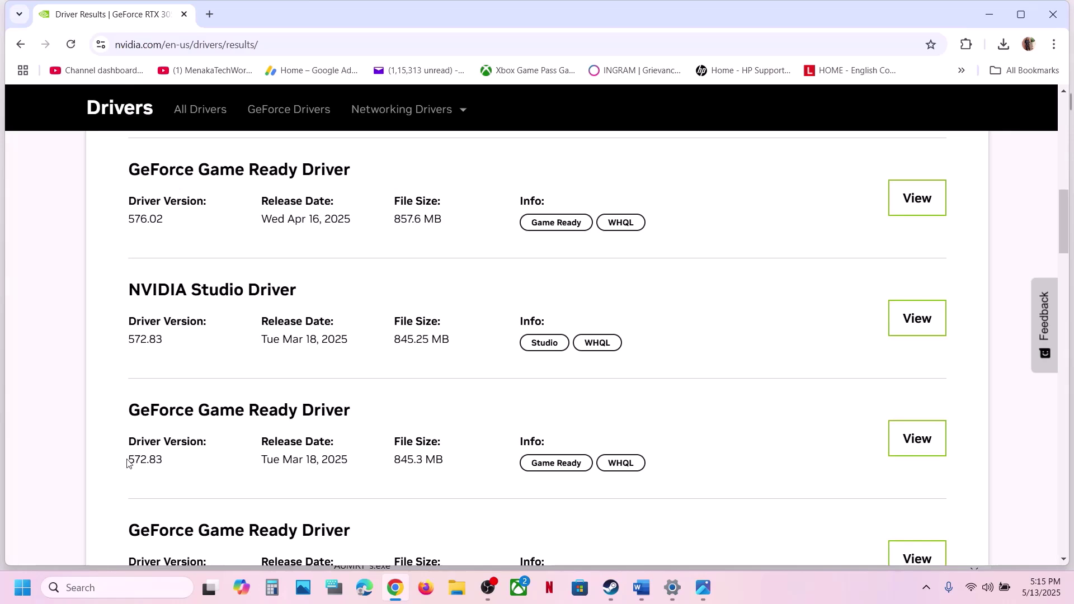
mouse_move(127, 462)
left_mouse_down()
mouse_move(177, 461)
mouse_move(127, 464)
left_mouse_up()
left_click(178, 464)
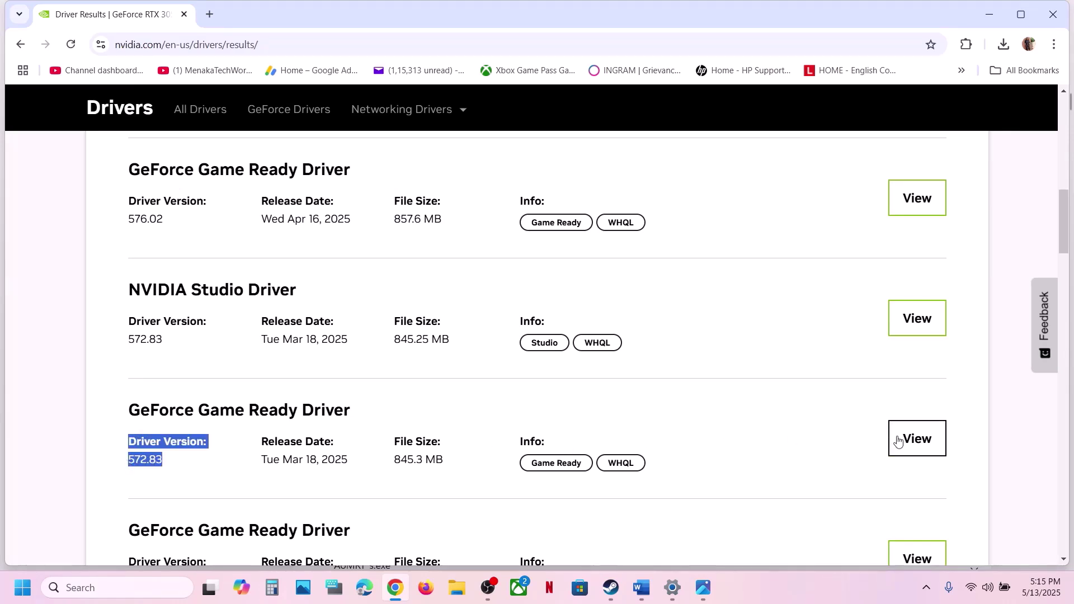
left_click(285, 445)
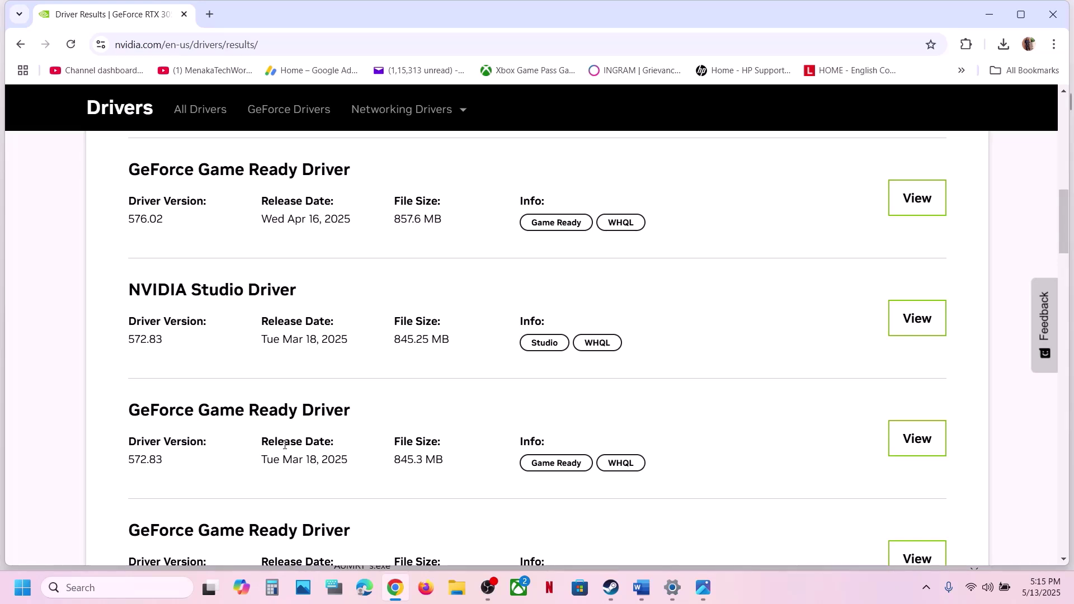
Compare the NVIDIA driver list with Step 8 in the Word document and locate GeForce Game Ready Driver 576.40.
scroll(285, 445, "down", 2)
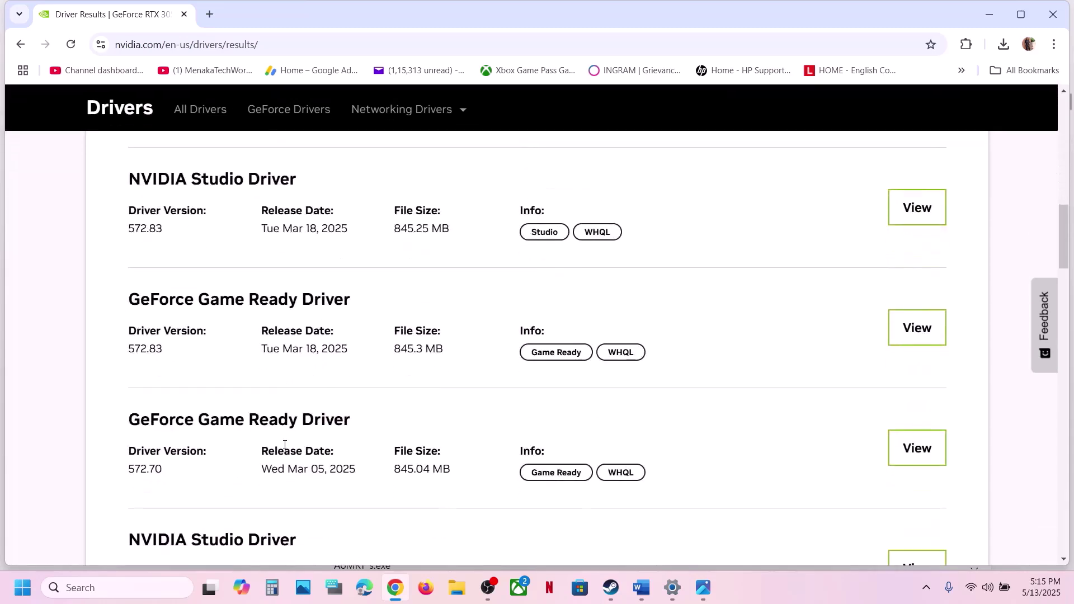
scroll(284, 445, "down", 5)
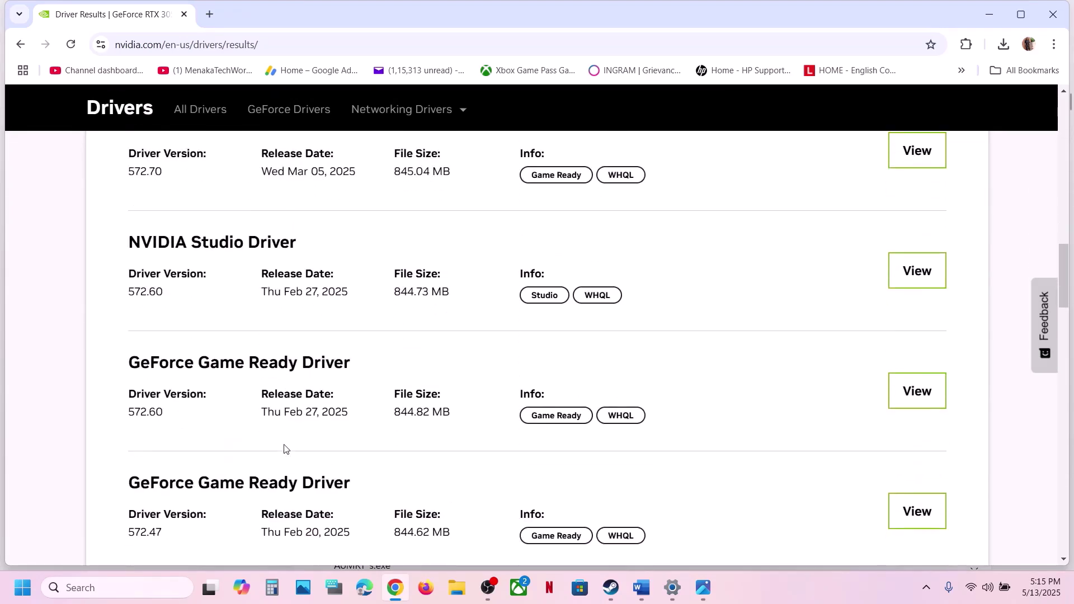
left_click(643, 592)
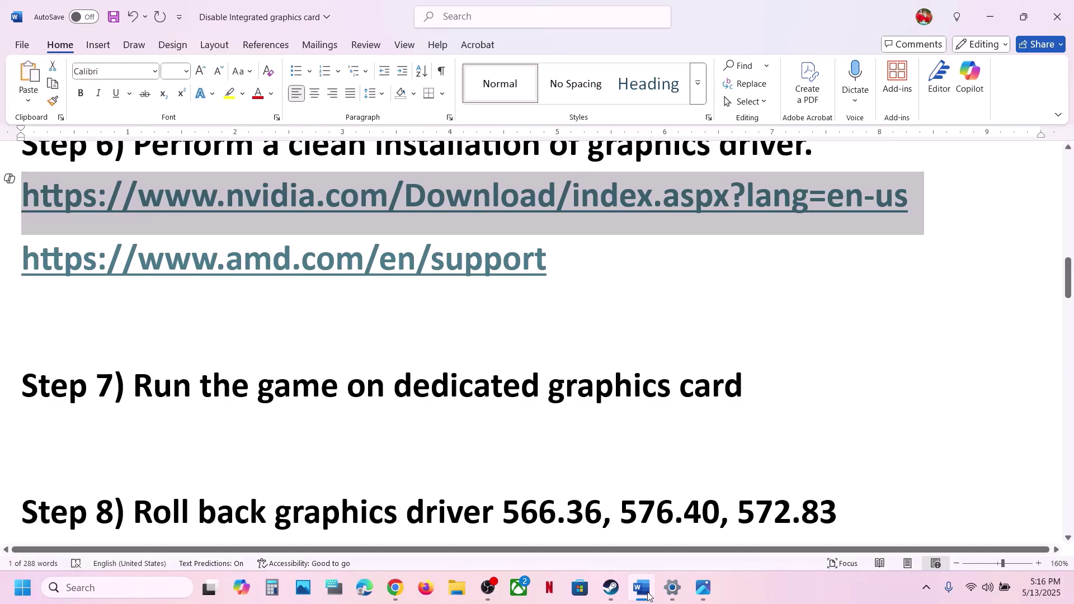
left_click(646, 594)
scroll(428, 361, "up", 10)
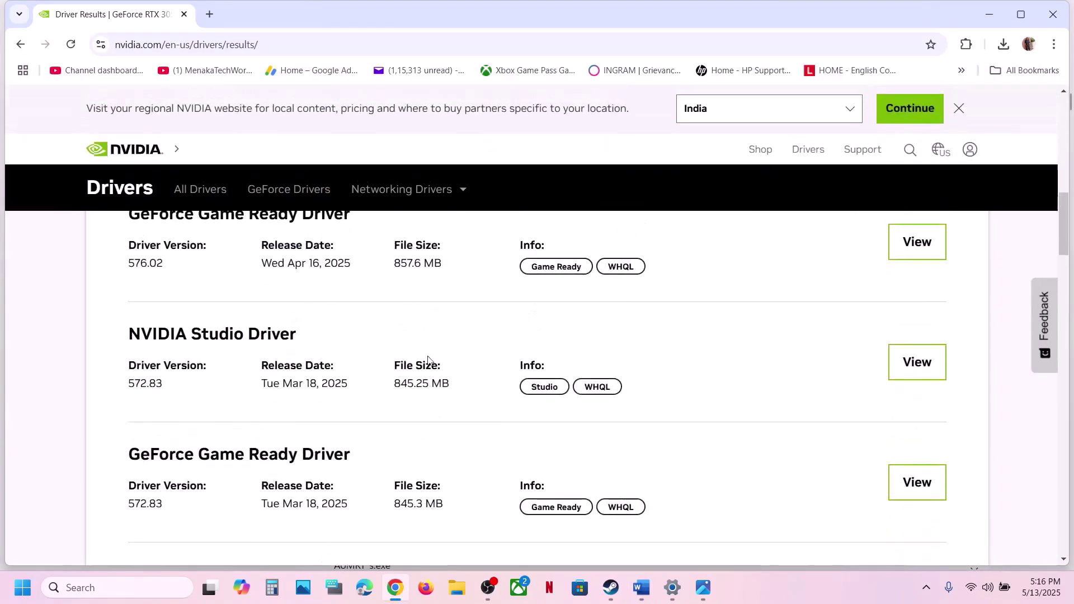
scroll(428, 361, "up", 5)
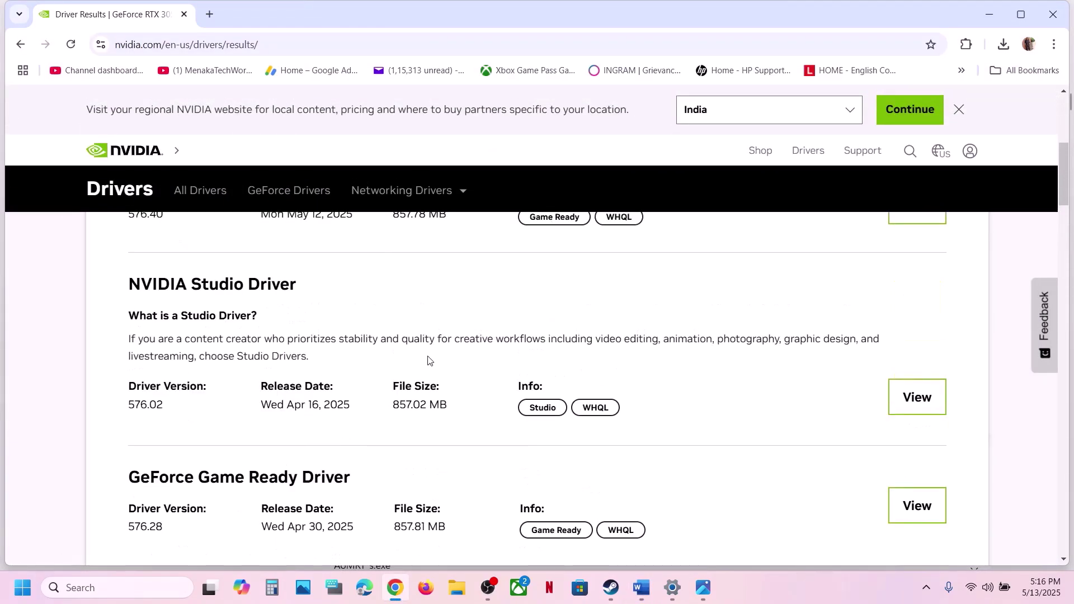
scroll(428, 361, "down", 2)
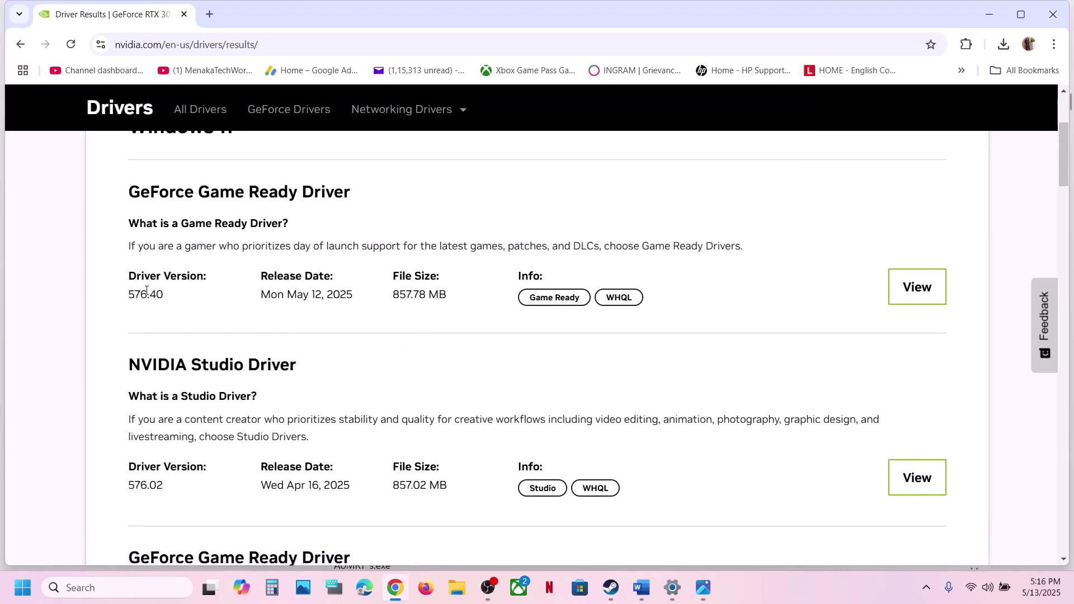
left_click_drag(136, 296, 194, 297)
scroll(194, 296, "up", 3)
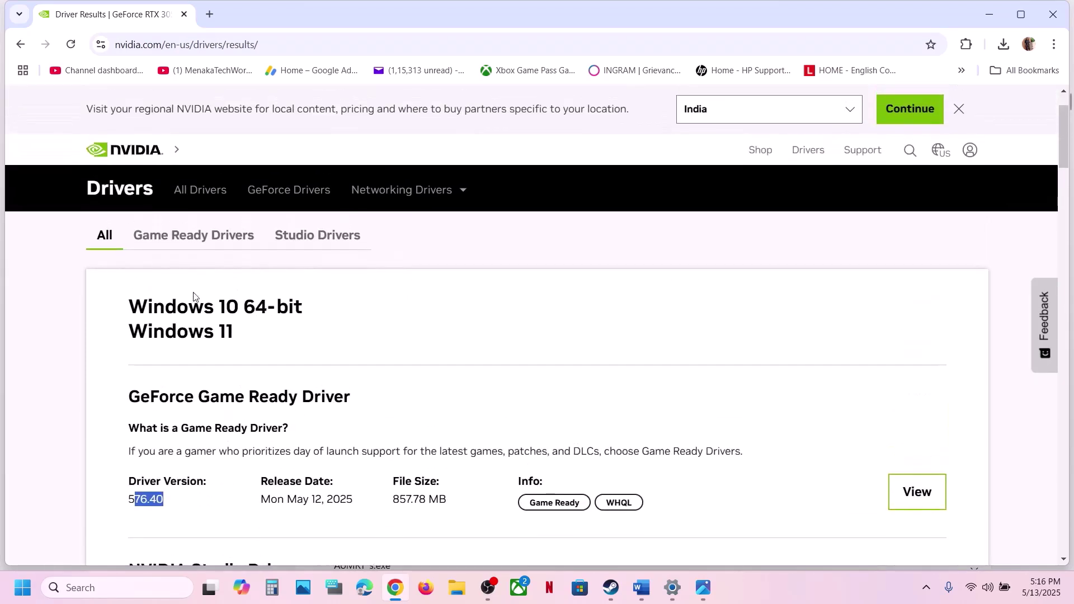
Highlight 572.83 in Step 8 of the Word document, and find Game Ready Drivers 572.83 and 566.36 in the NVIDIA list.
scroll(194, 297, "down", 7)
scroll(194, 293, "down", 2)
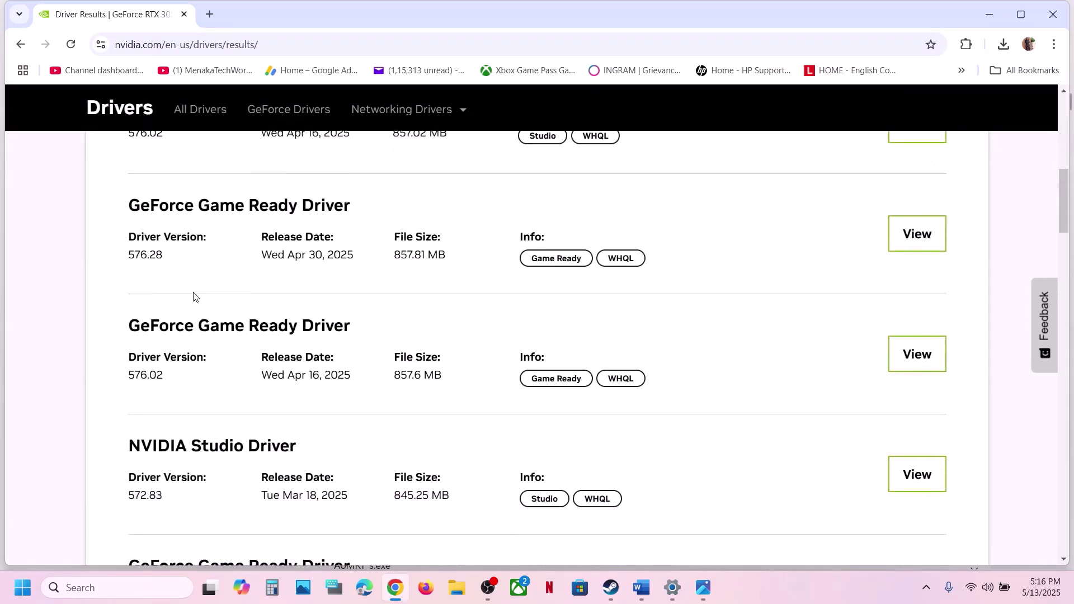
left_click(649, 587)
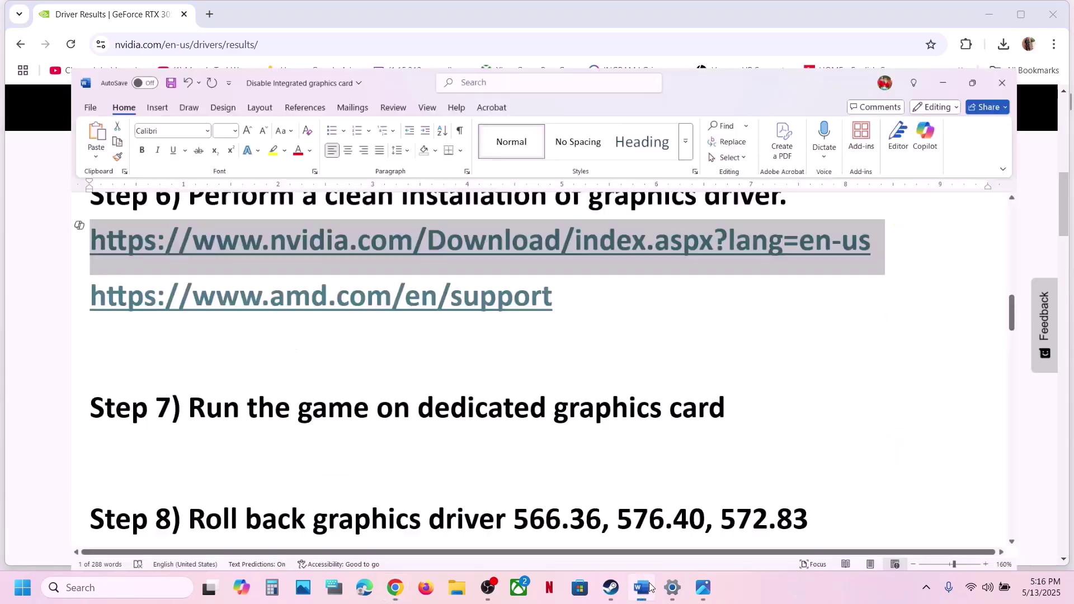
double_click(746, 520)
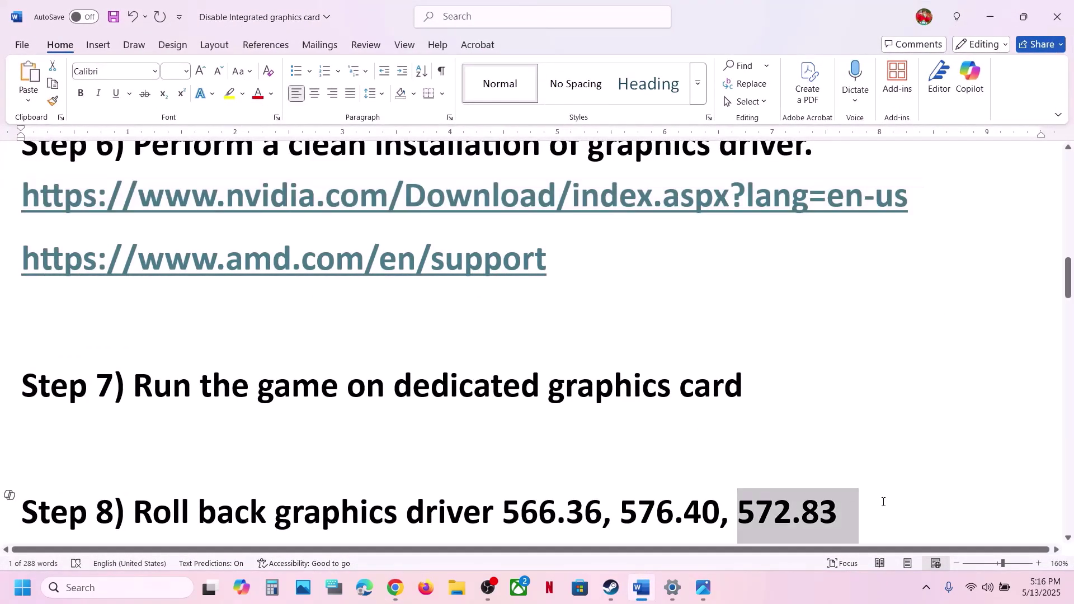
left_click(991, 17)
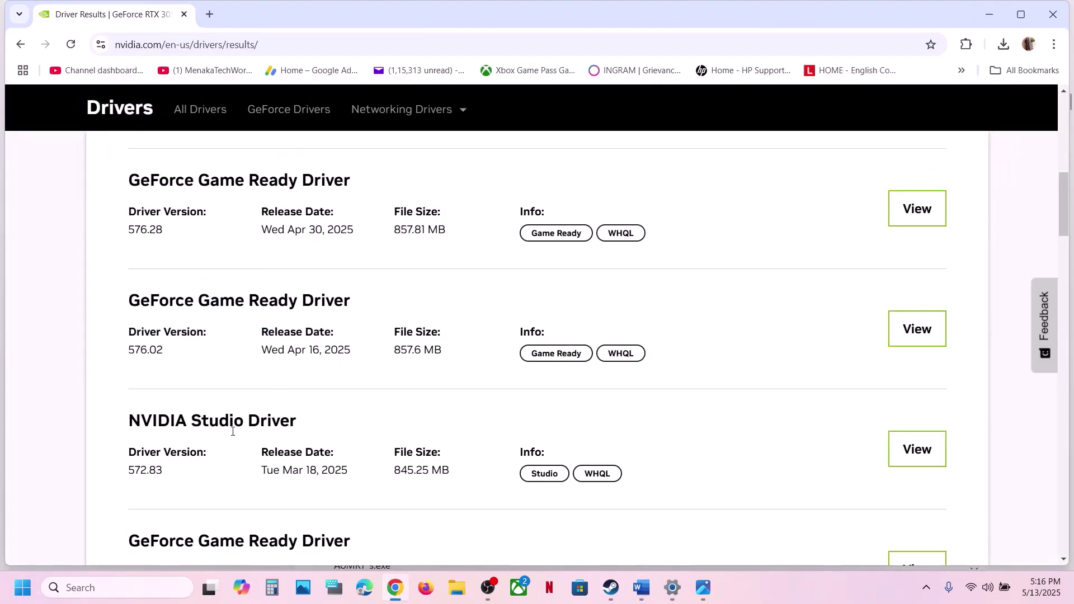
scroll(247, 415, "down", 1)
triple_click(126, 523)
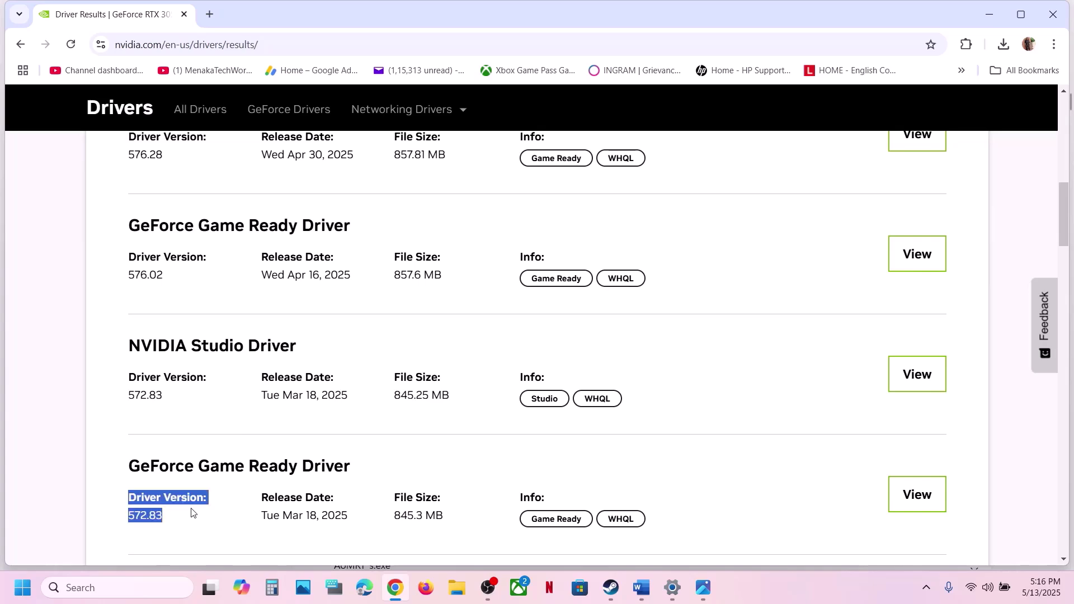
scroll(192, 511, "down", 8)
scroll(192, 509, "down", 7)
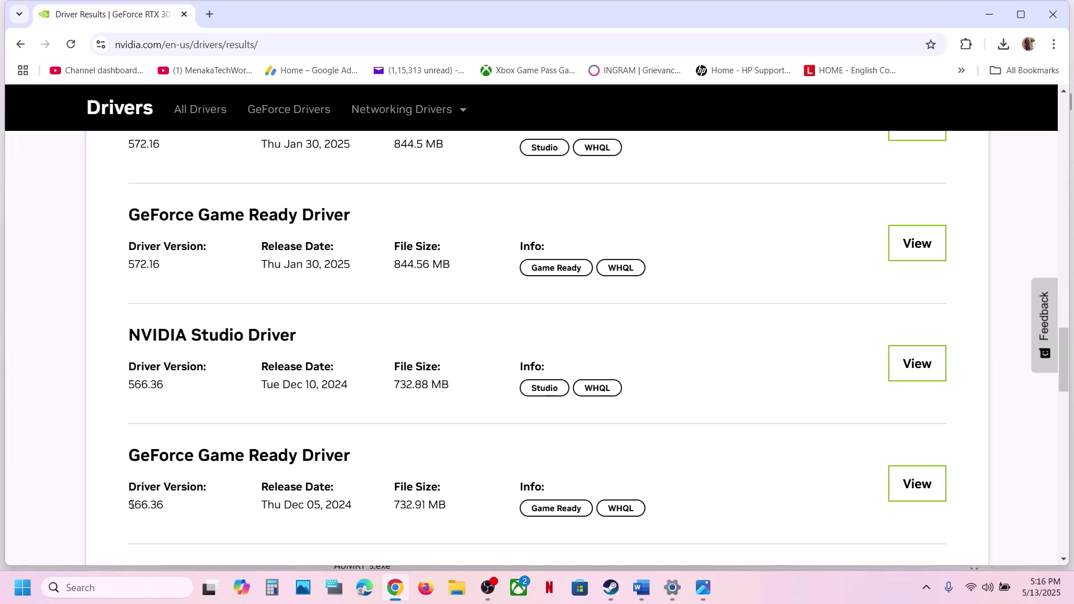
left_click_drag(140, 505, 170, 506)
scroll(170, 505, "down", 1)
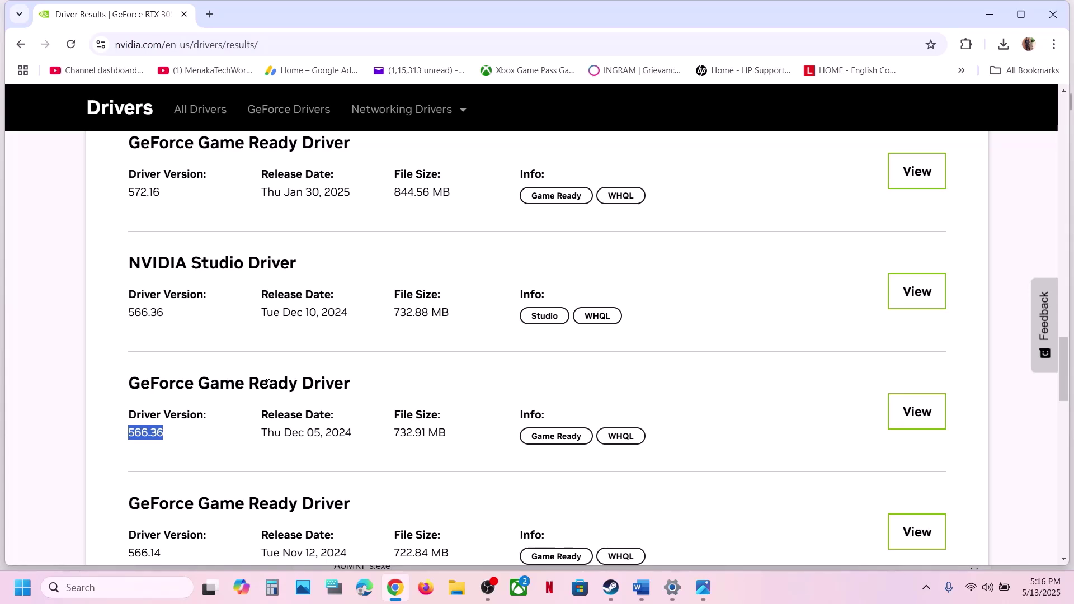
Recheck Step 8 in the Word document and view the GPU Driver Error screenshot in Photos for the required driver version.
left_click(641, 589)
scroll(462, 473, "down", 1)
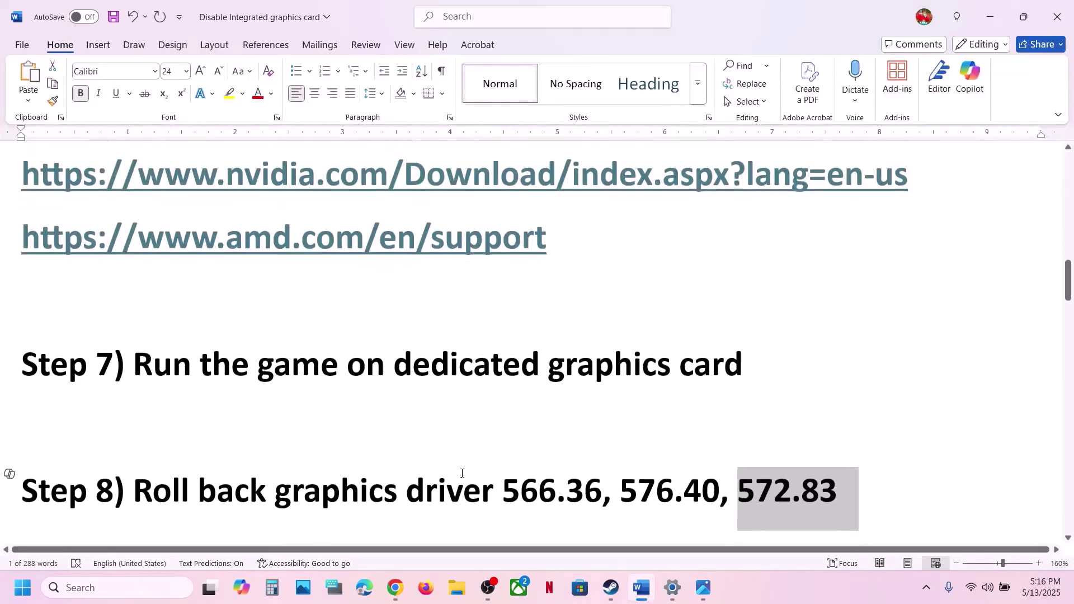
left_click(703, 588)
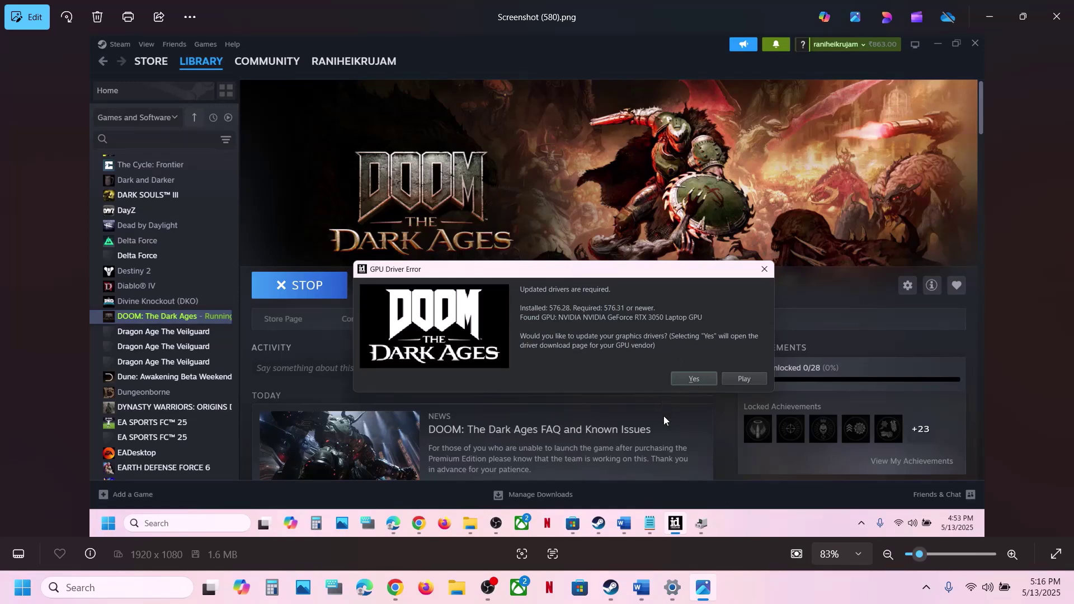
Return to the Word document and read Step 9, highlighting the text about running the game from its installation folder.
left_click(641, 594)
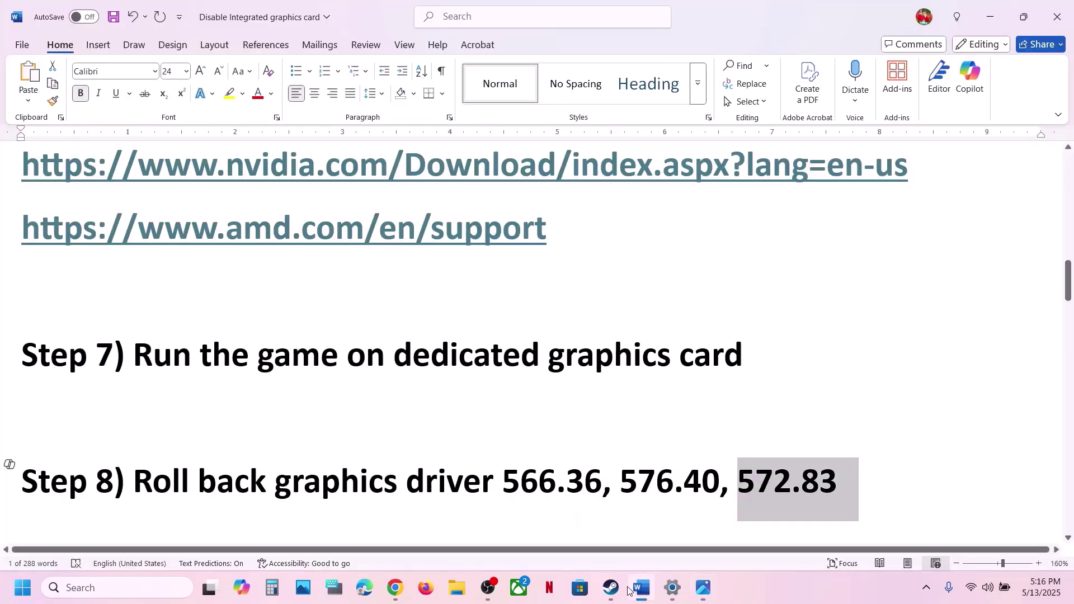
left_click(426, 495)
scroll(426, 495, "down", 5)
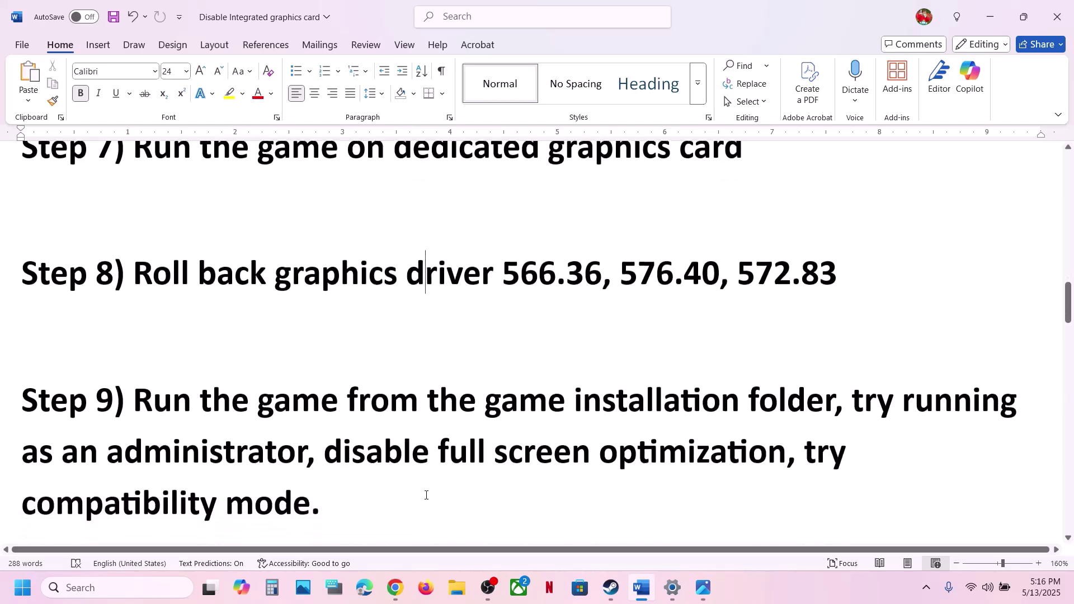
scroll(426, 495, "down", 1)
left_click_drag(201, 374, 834, 374)
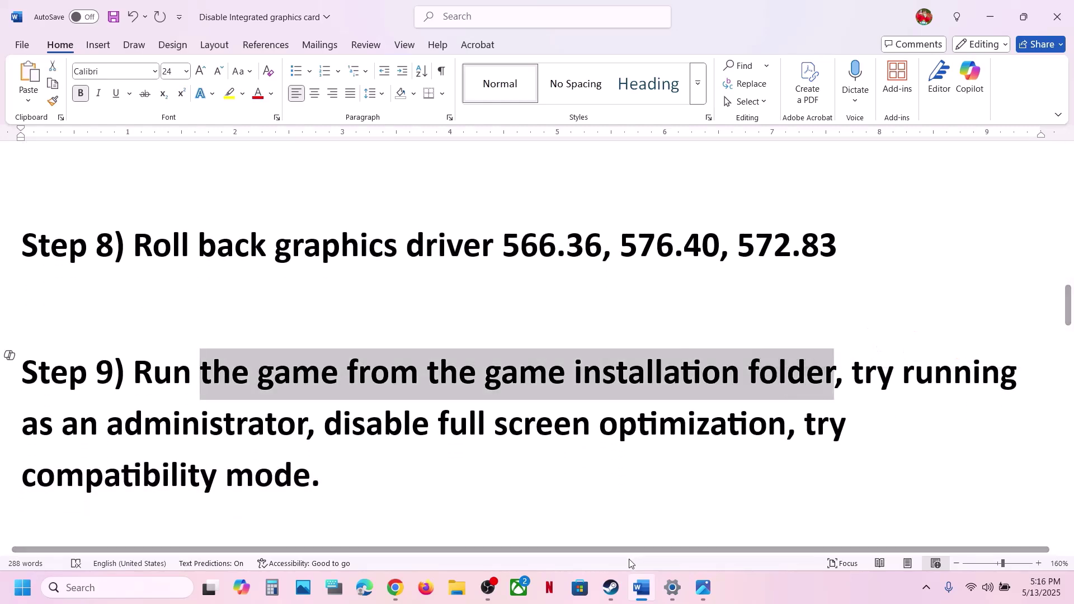
Switch to Steam and open the local installation folder of DOOM: The Dark Ages.
left_click(612, 588)
right_click(88, 336)
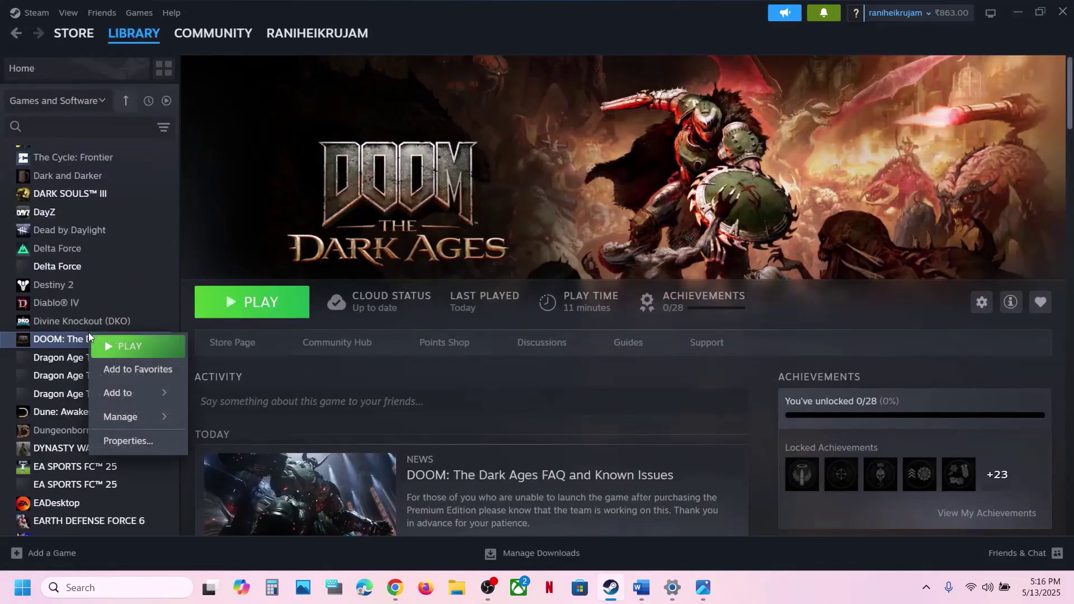
mouse_move(126, 417)
left_click(246, 441)
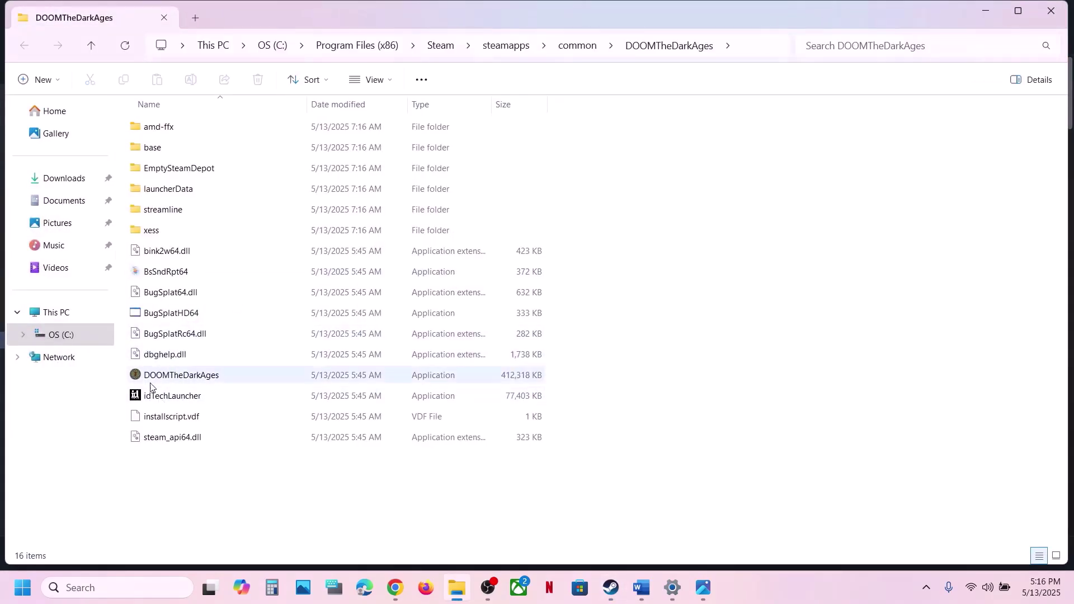
Set the DOOMTheDarkAges application to run as an administrator in its compatibility properties and apply the change.
left_click(172, 382)
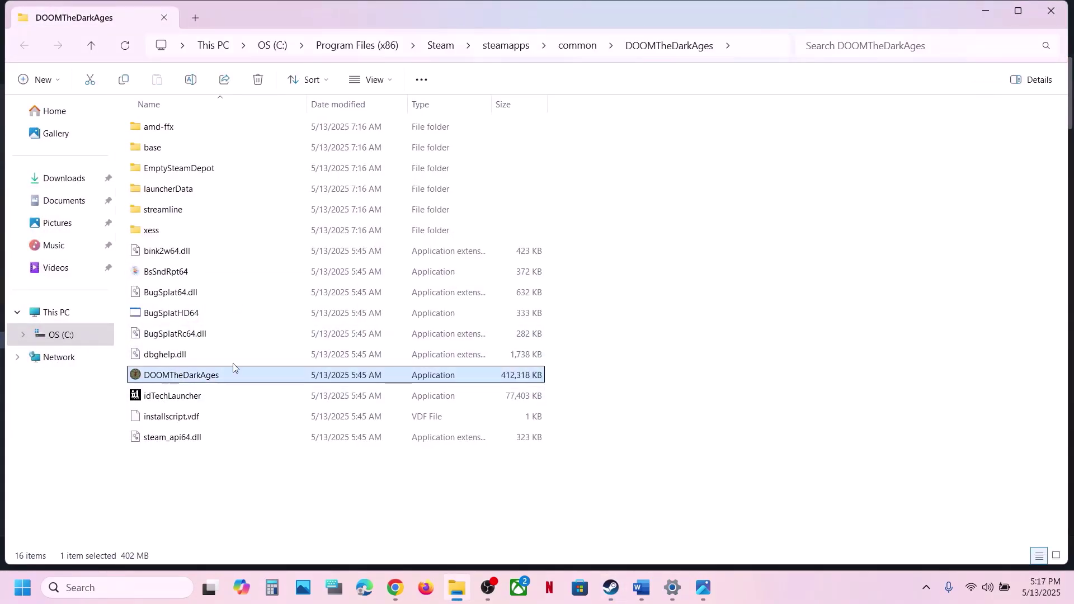
right_click(196, 384)
left_click(265, 367)
left_click(352, 222)
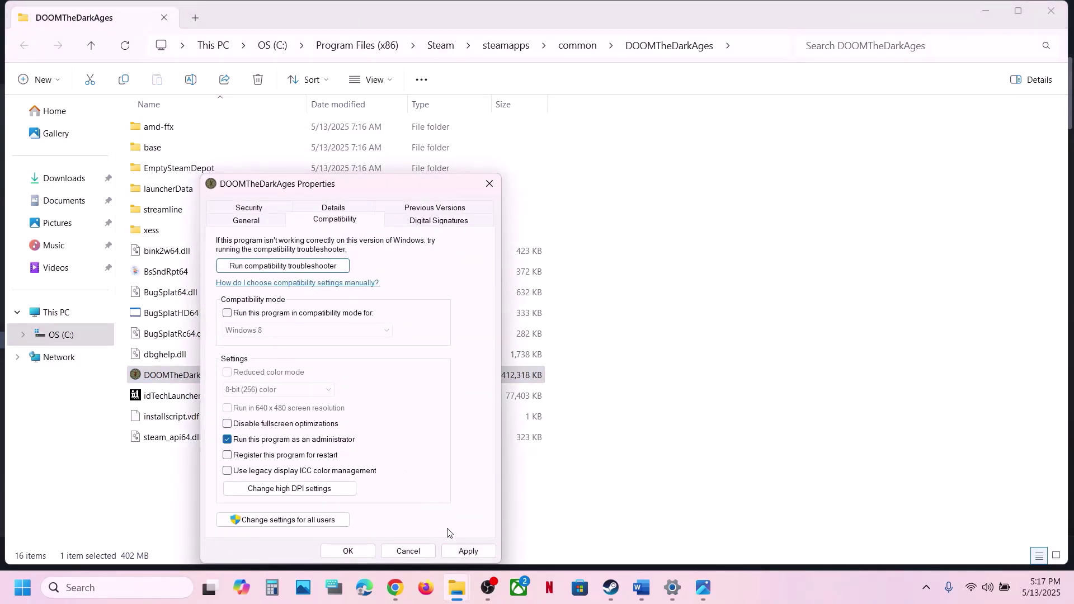
left_click(468, 552)
left_click(347, 551)
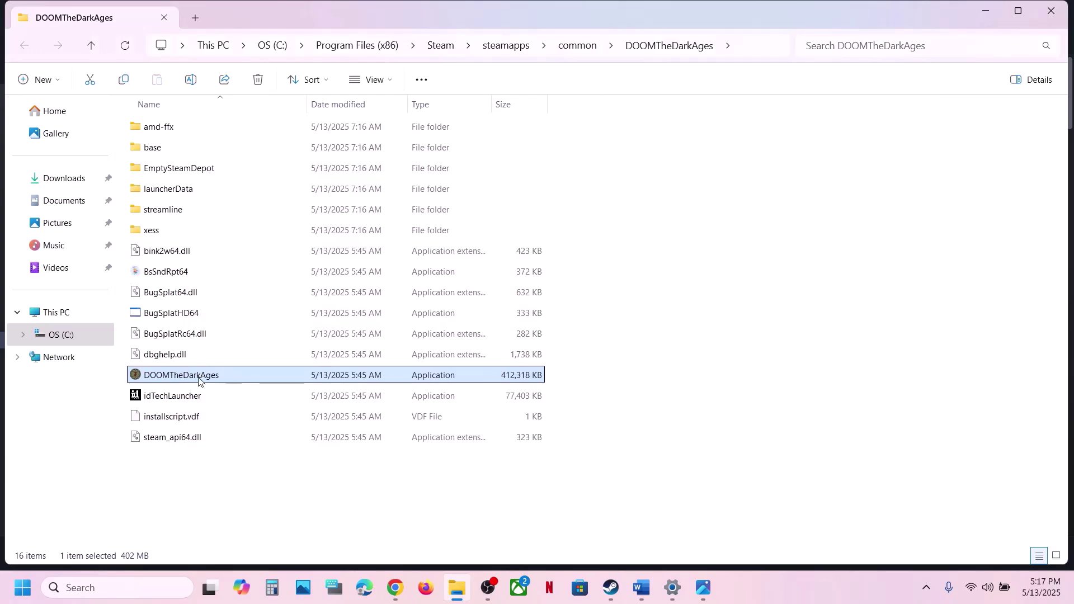
Turn on Windows 8 compatibility mode in the properties of the DOOMTheDarkAges application and apply it.
right_click(198, 377)
left_click(291, 359)
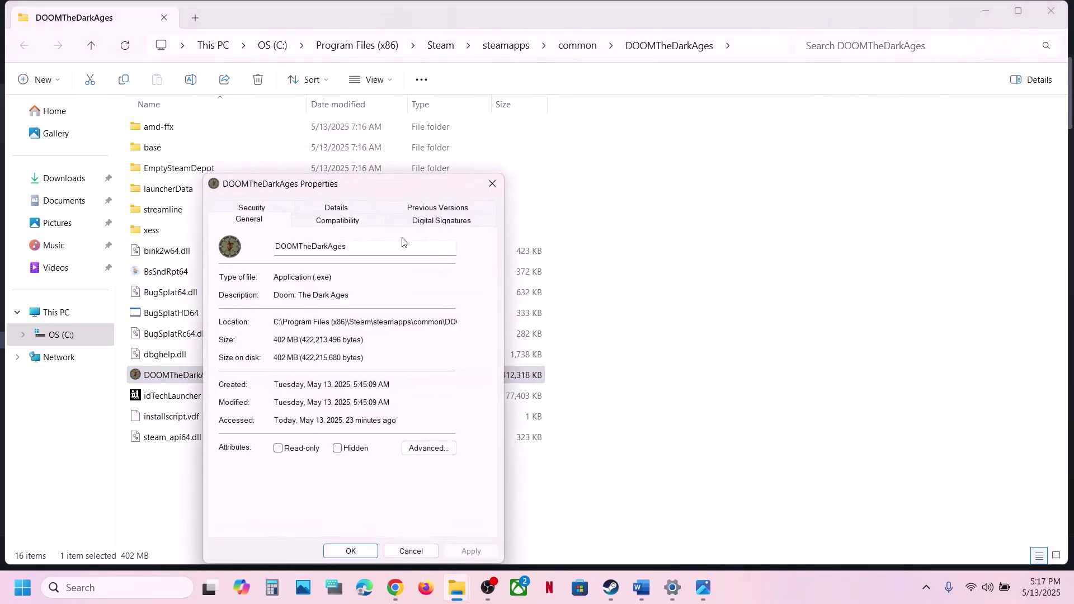
left_click(356, 223)
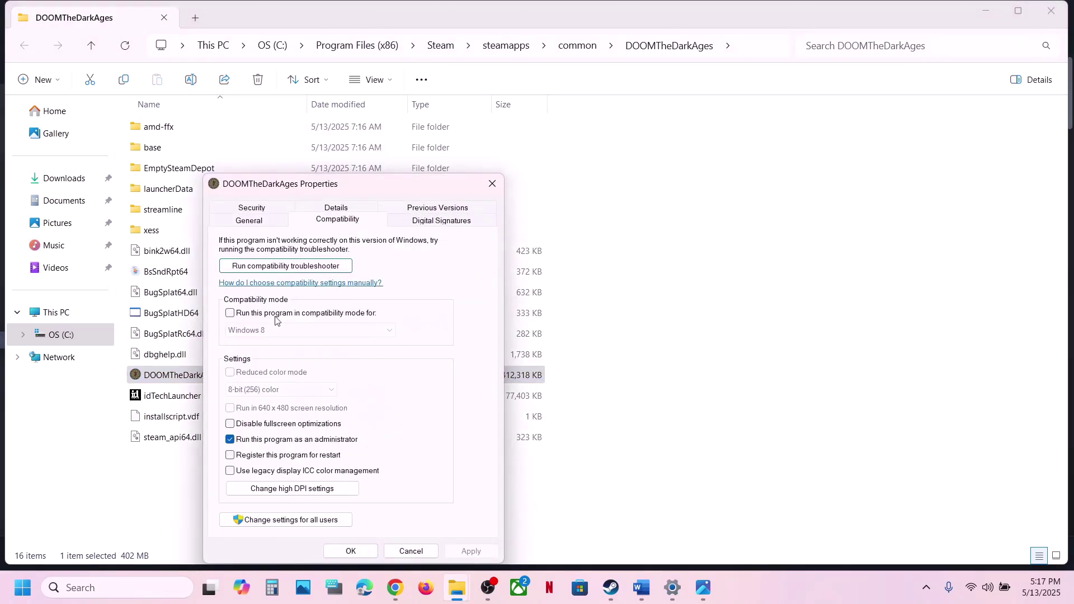
left_click(230, 313)
left_click(471, 552)
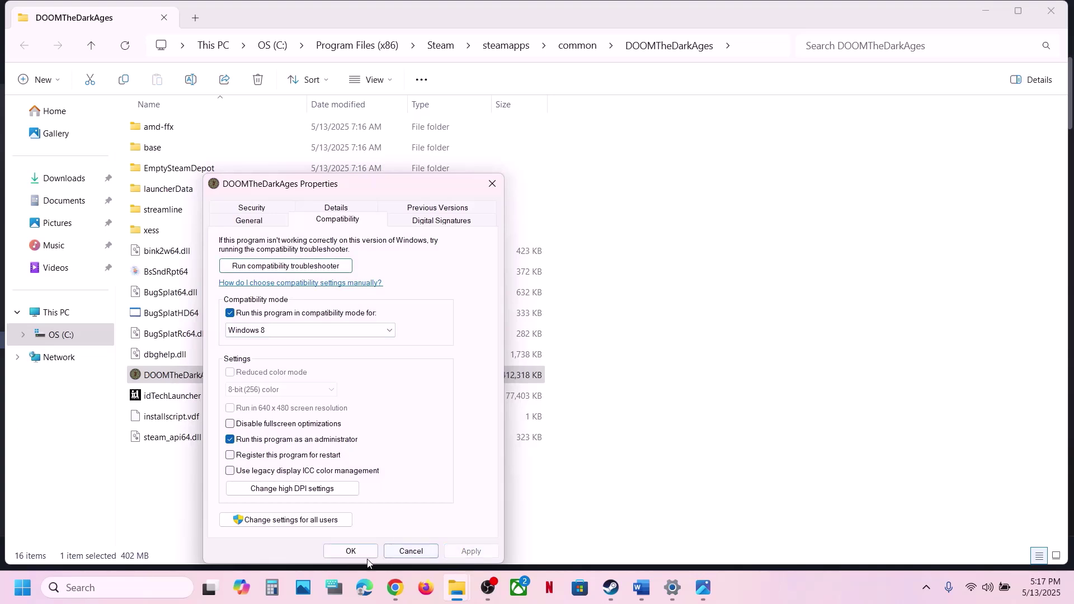
Change the application's compatibility mode to Windows 7, disable fullscreen optimizations, and save the properties.
left_click(286, 335)
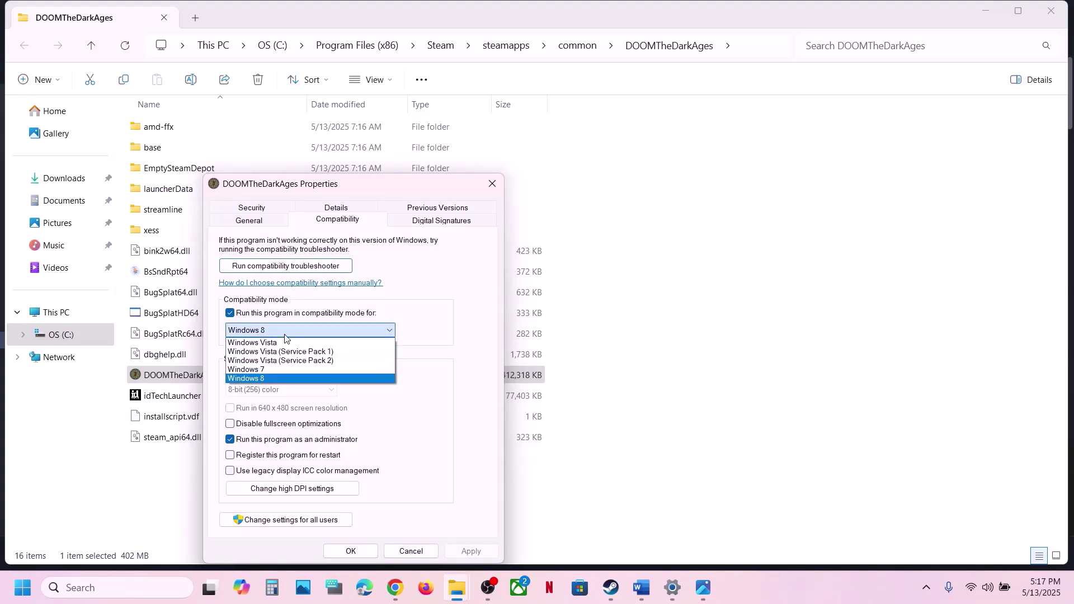
left_click(271, 370)
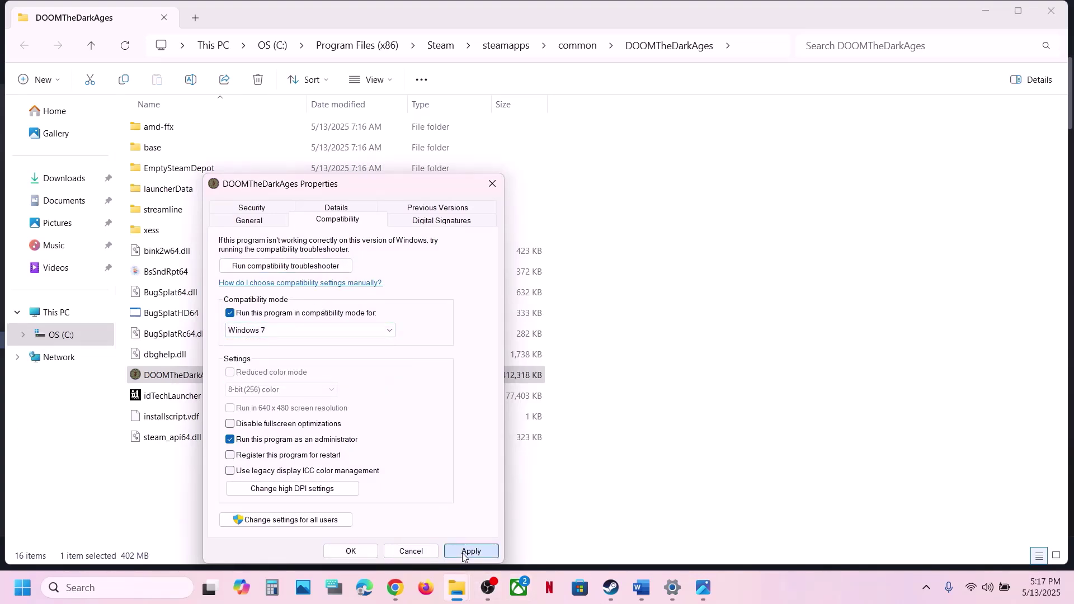
left_click(470, 553)
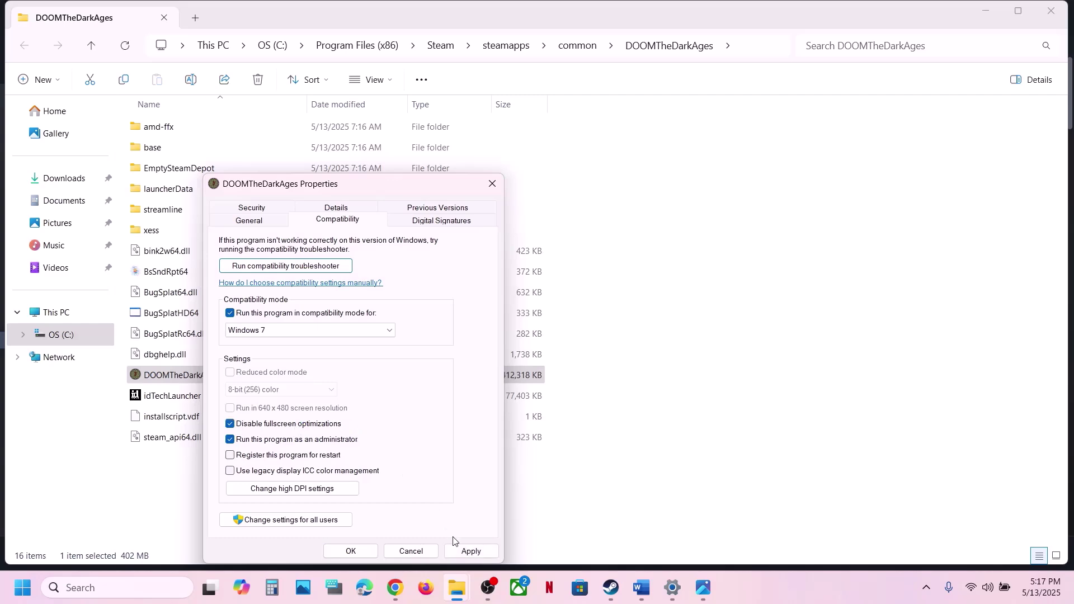
left_click(351, 551)
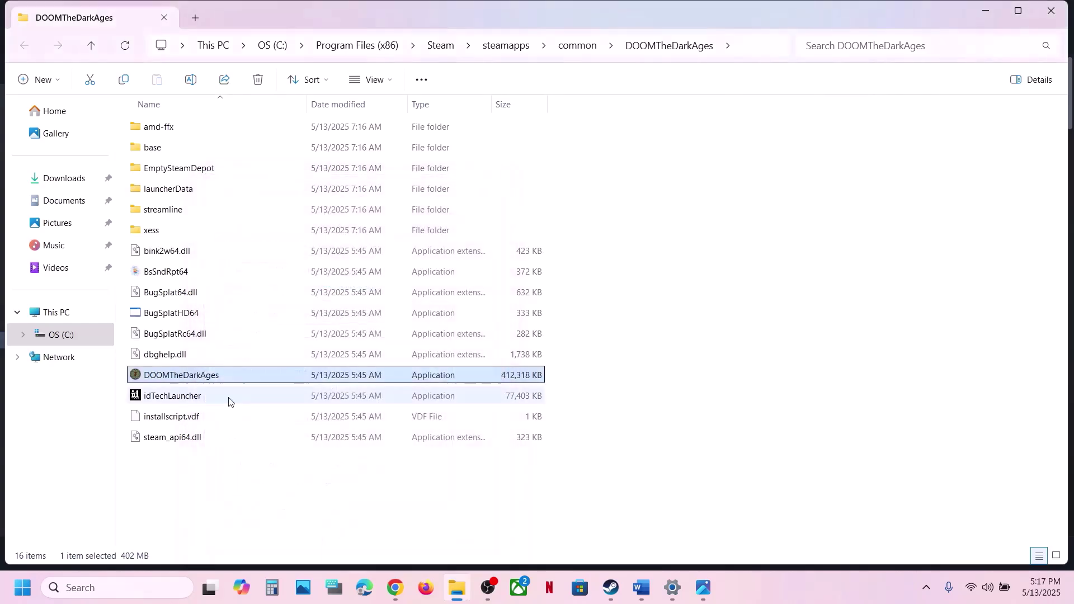
Turn off compatibility mode and the disabling of fullscreen optimizations for the DOOMTheDarkAges application, then save the properties.
right_click(190, 378)
left_click(236, 362)
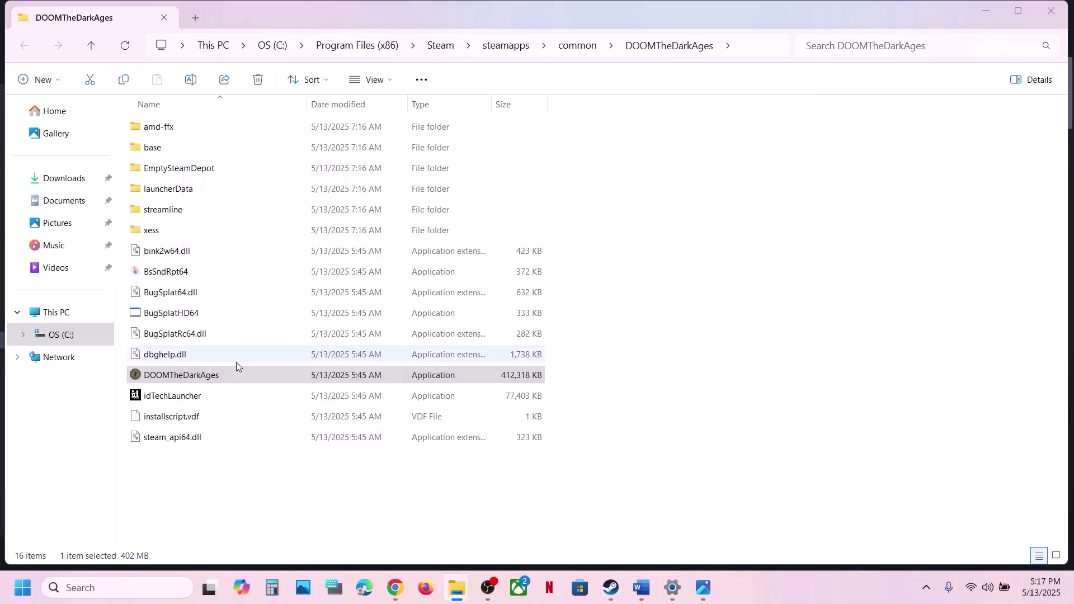
left_click(339, 224)
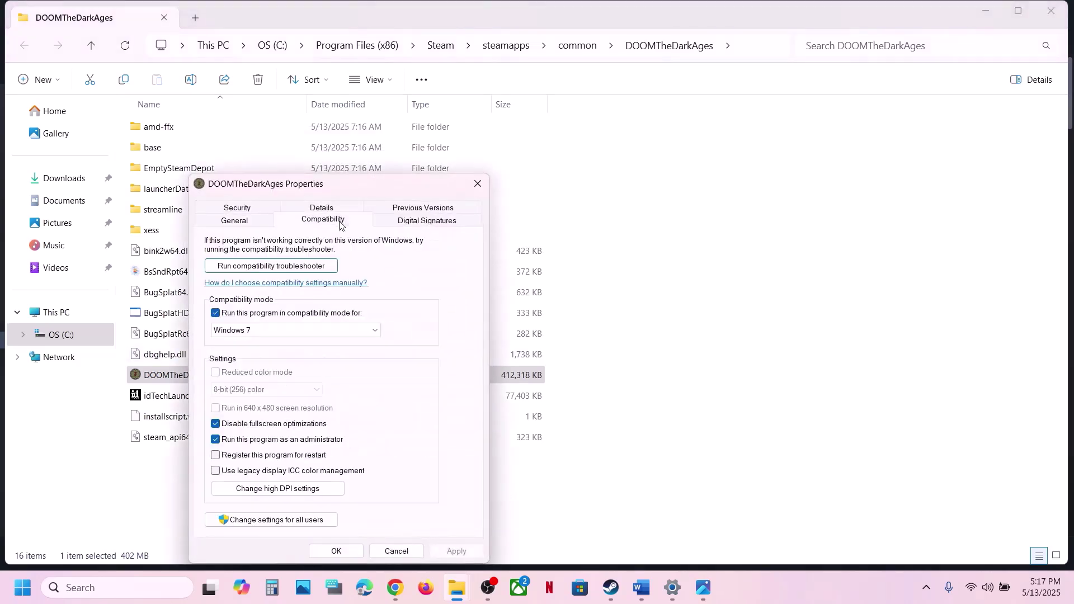
left_click(216, 313)
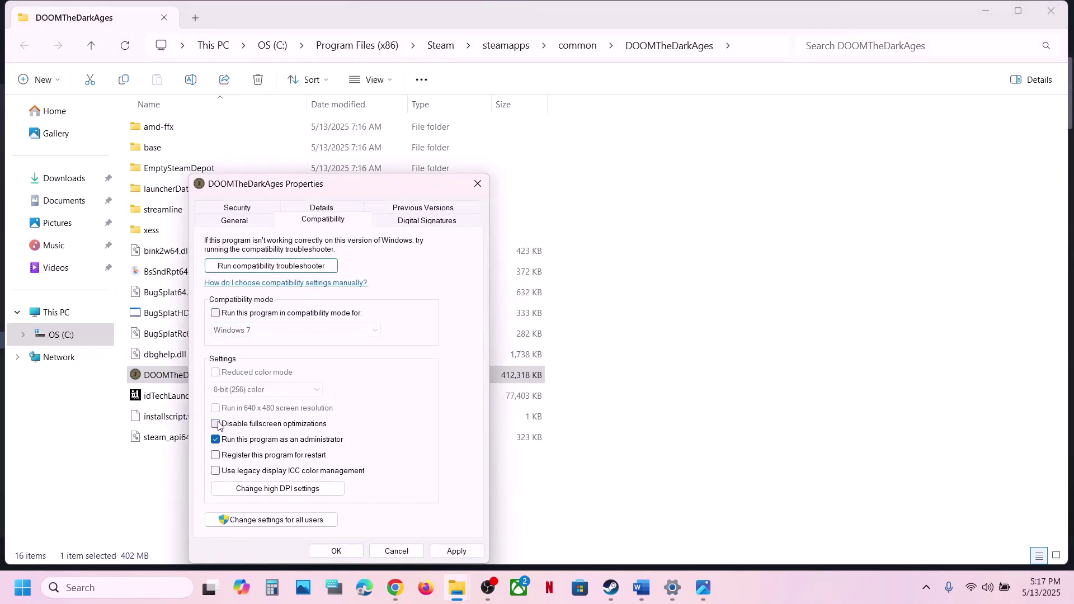
left_click(456, 552)
left_click(336, 551)
Switch to the Word document and read Step 10, highlighting the text about allowing the game exe file to the antivirus program.
left_click(611, 587)
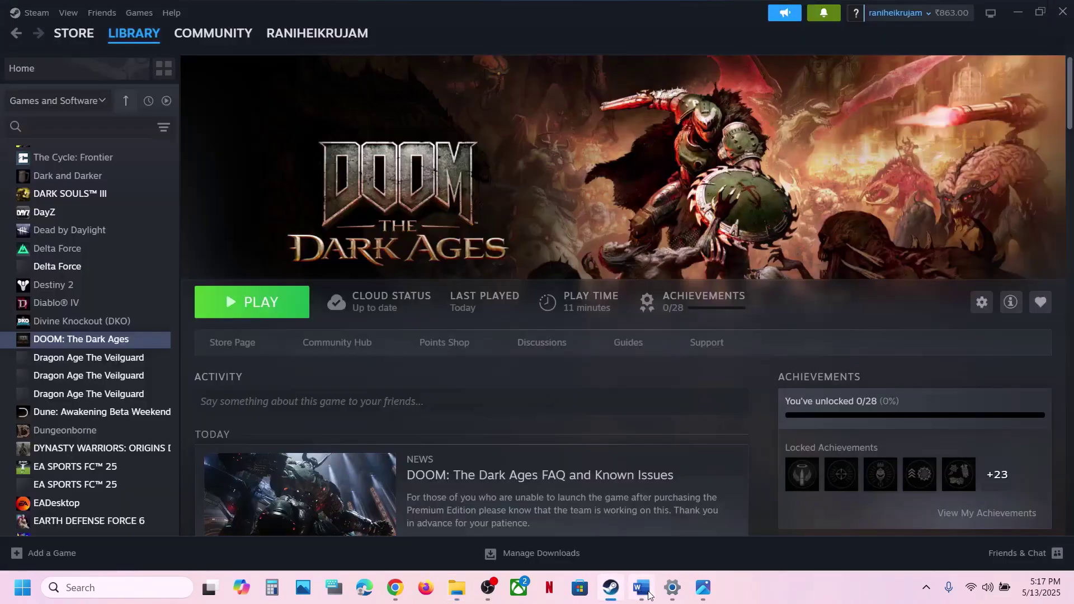
left_click(642, 588)
scroll(496, 437, "down", 5)
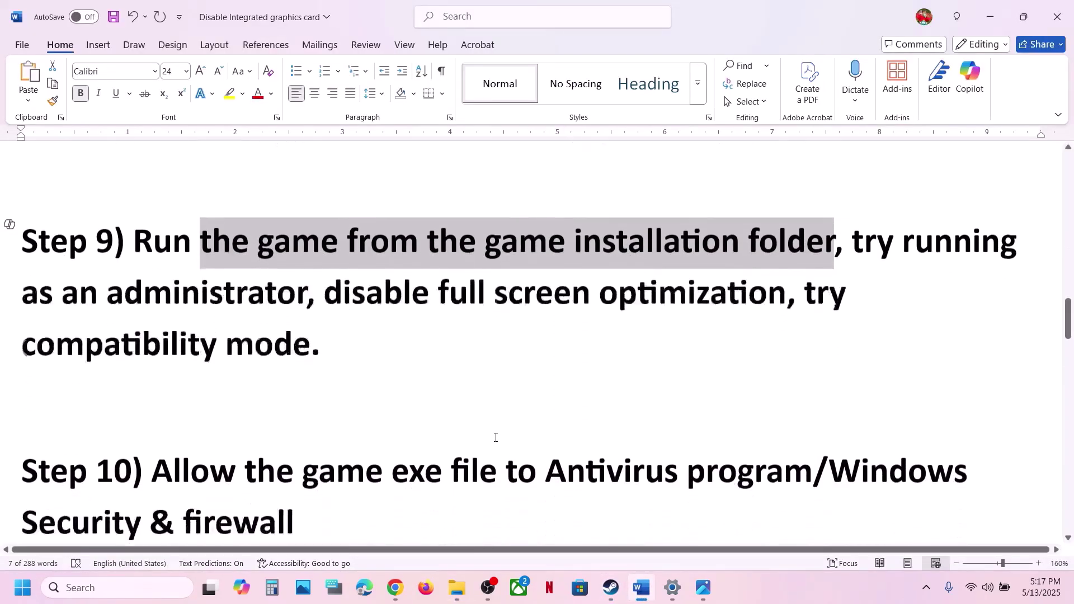
left_click_drag(157, 420, 713, 407)
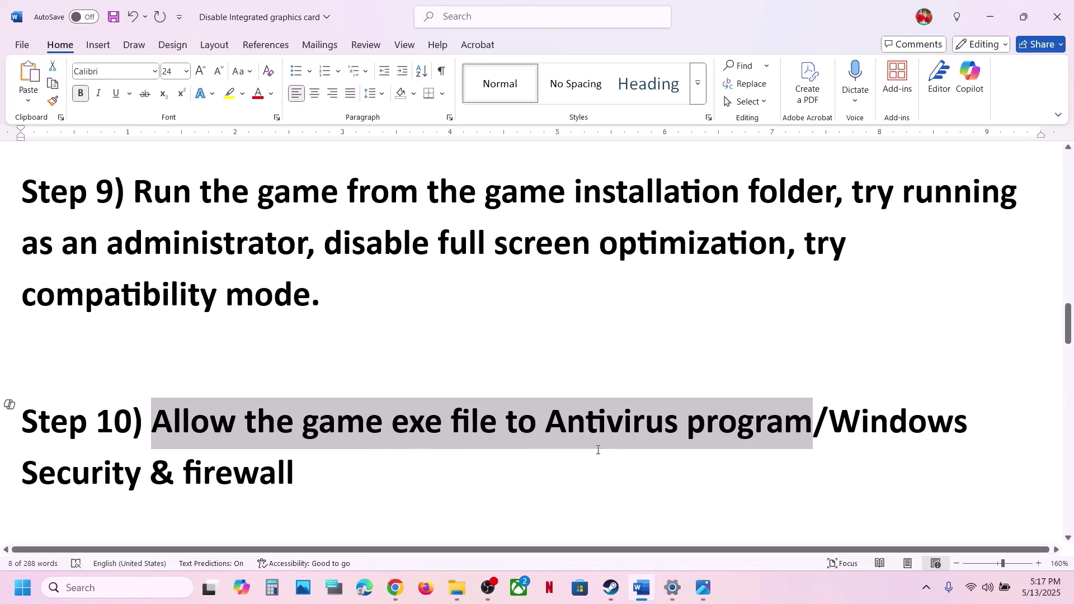
Switch to Windows Settings and open Virus & threat protection from the Windows Security page under Privacy & security.
key("alt+Tab")
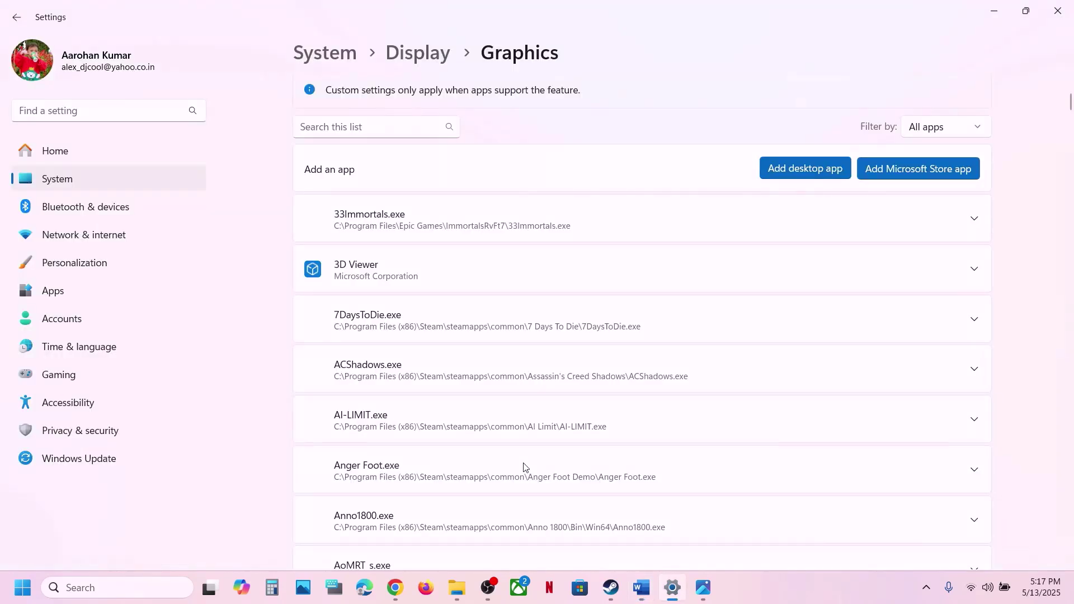
left_click(109, 429)
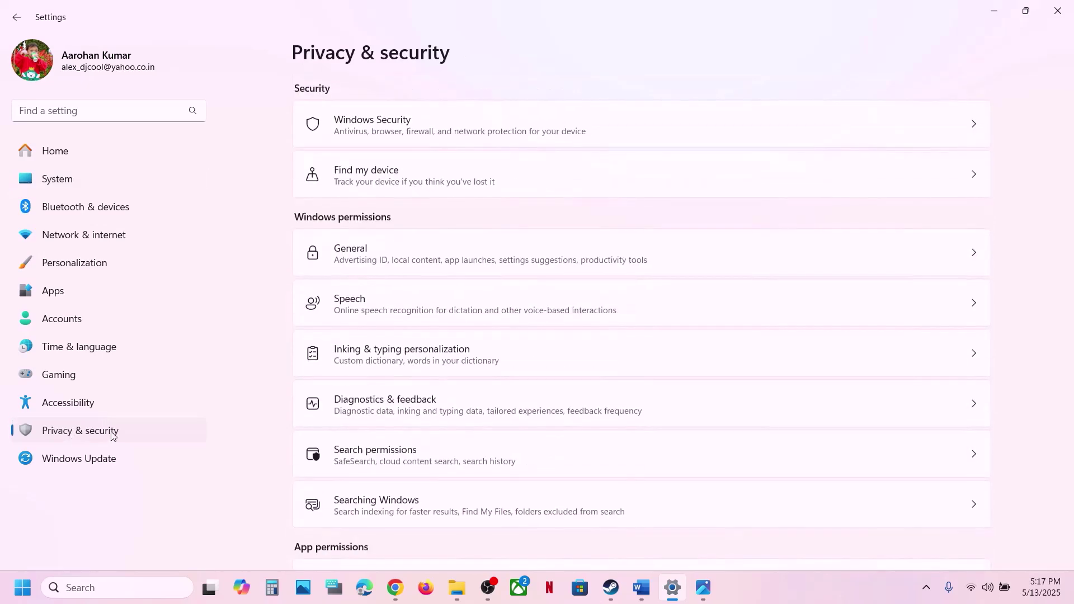
left_click(439, 137)
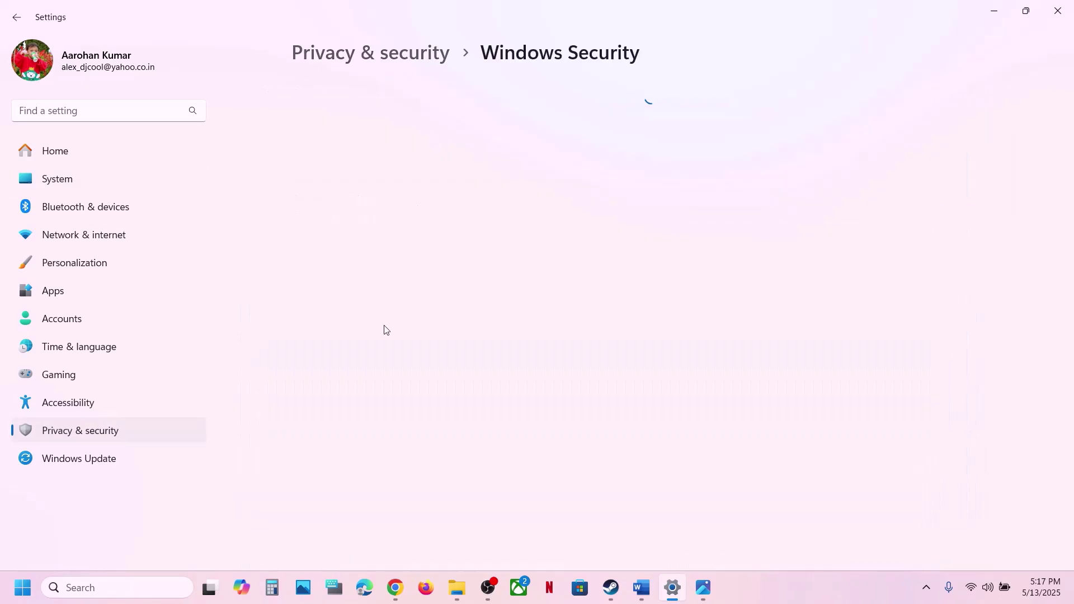
scroll(384, 330, "down", 3)
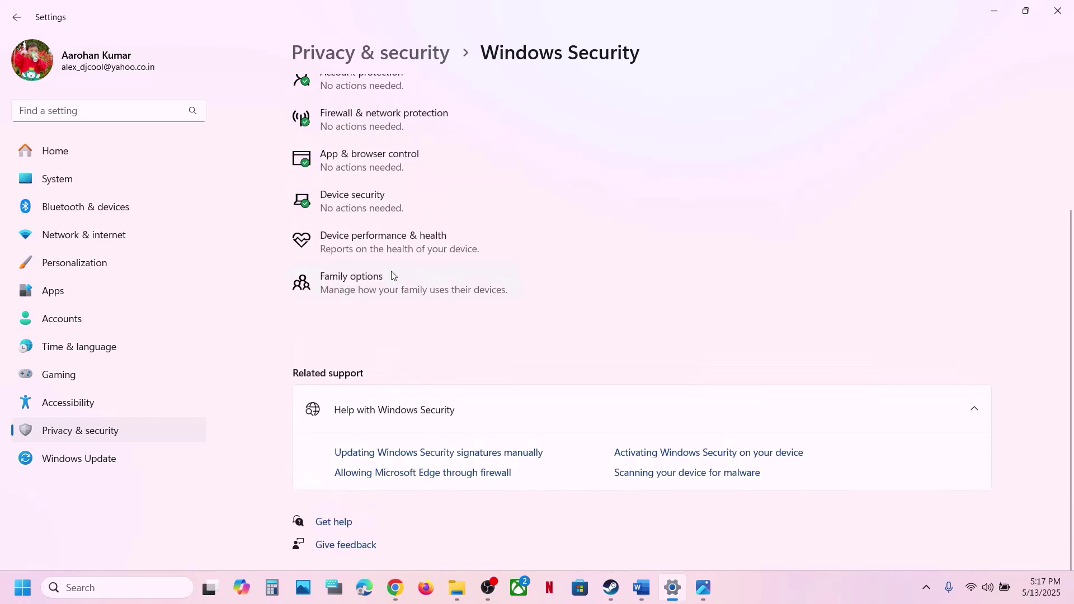
scroll(392, 274, "up", 3)
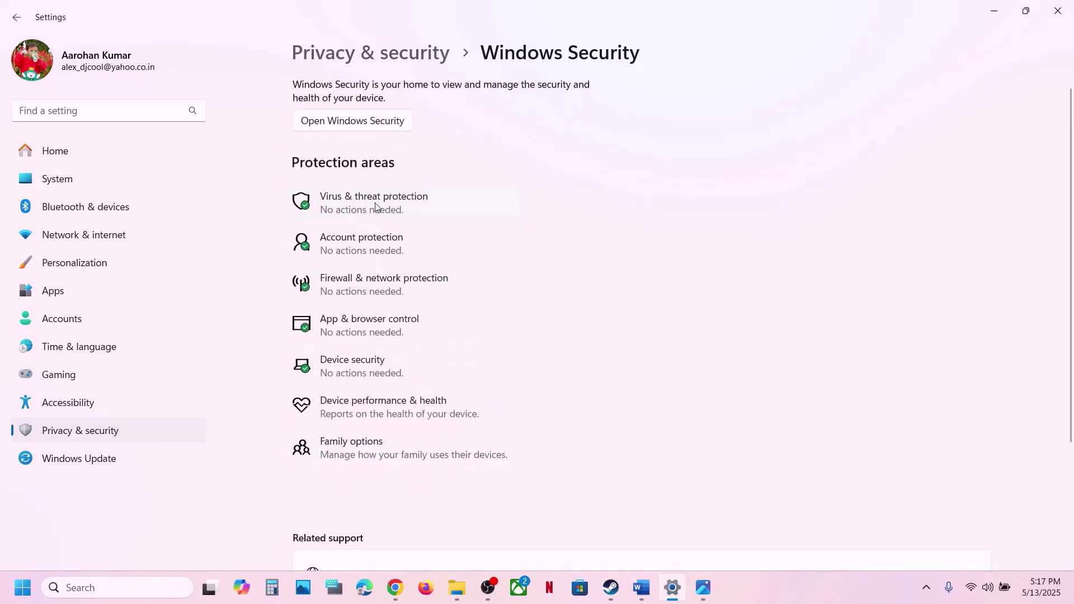
left_click(386, 209)
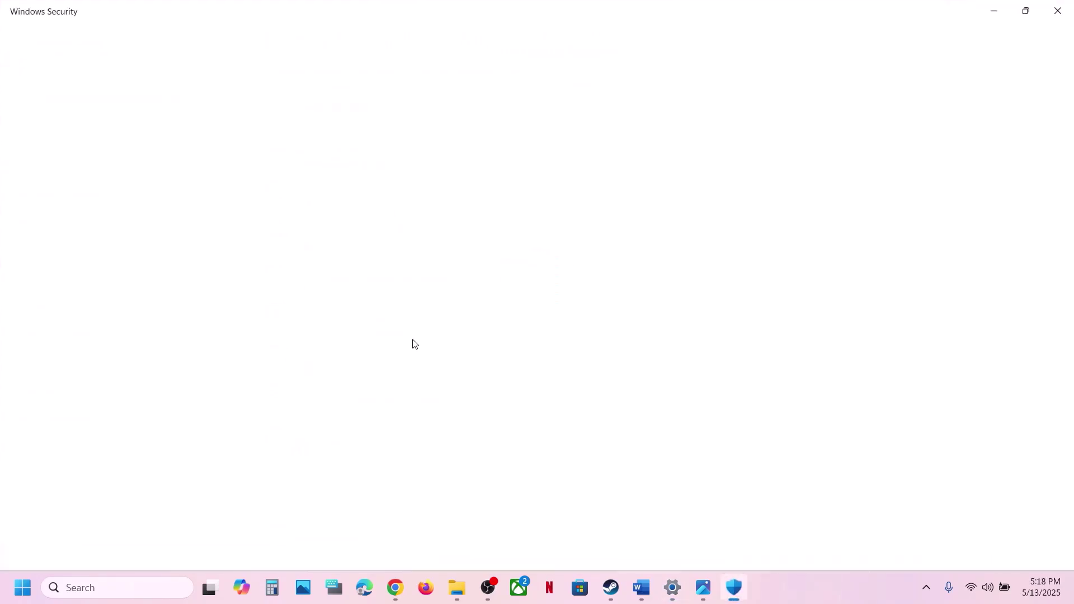
Open the ransomware protection settings and go to the list of apps allowed through Controlled folder access.
scroll(412, 342, "down", 3)
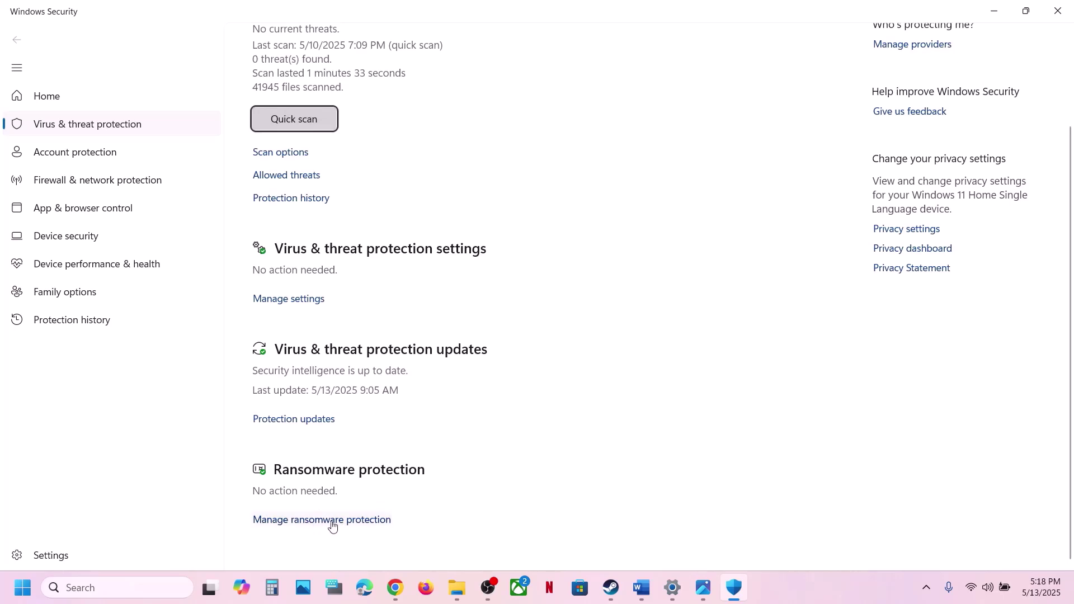
left_click(332, 521)
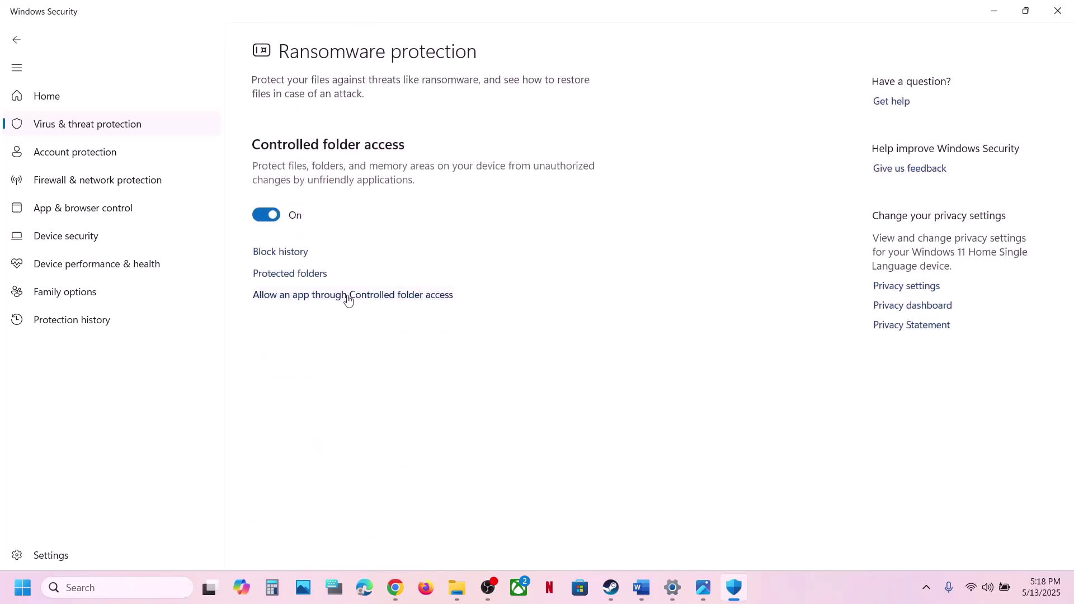
left_click(360, 300)
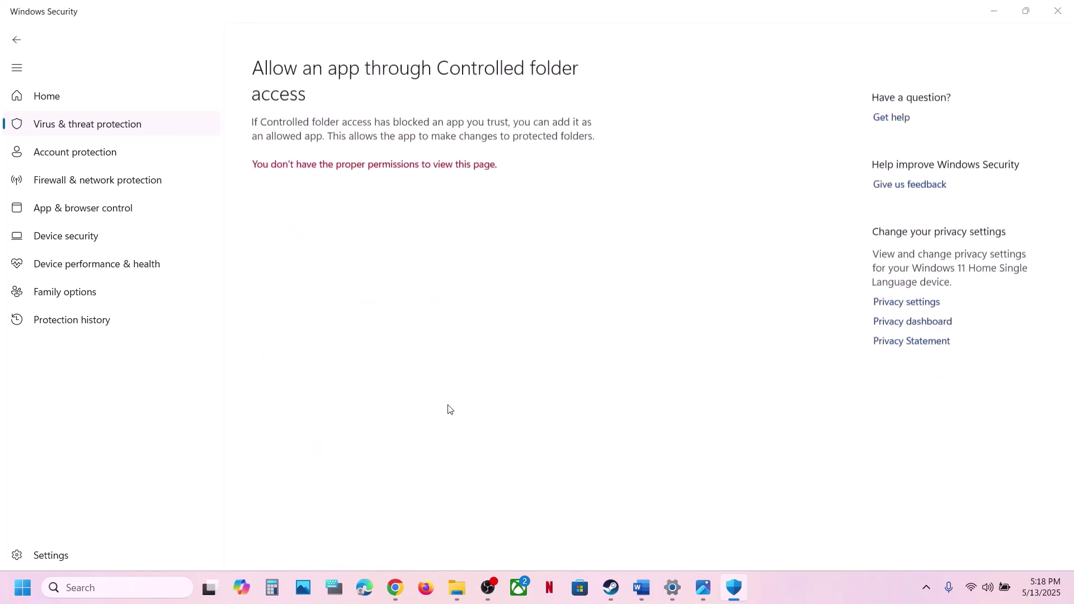
scroll(442, 158, "down", 3)
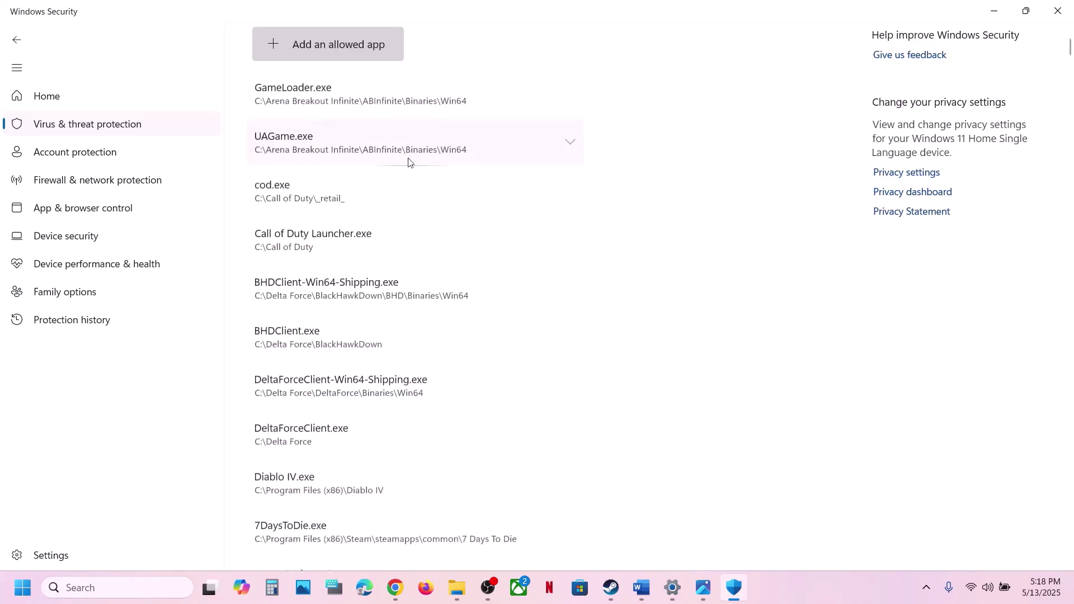
Add the DOOMTheDarkAges application from C:\Program Files (x86)\Steam\steamapps\common\DOOMTheDarkAges as an allowed app for Controlled folder access.
left_click(337, 56)
left_click(313, 97)
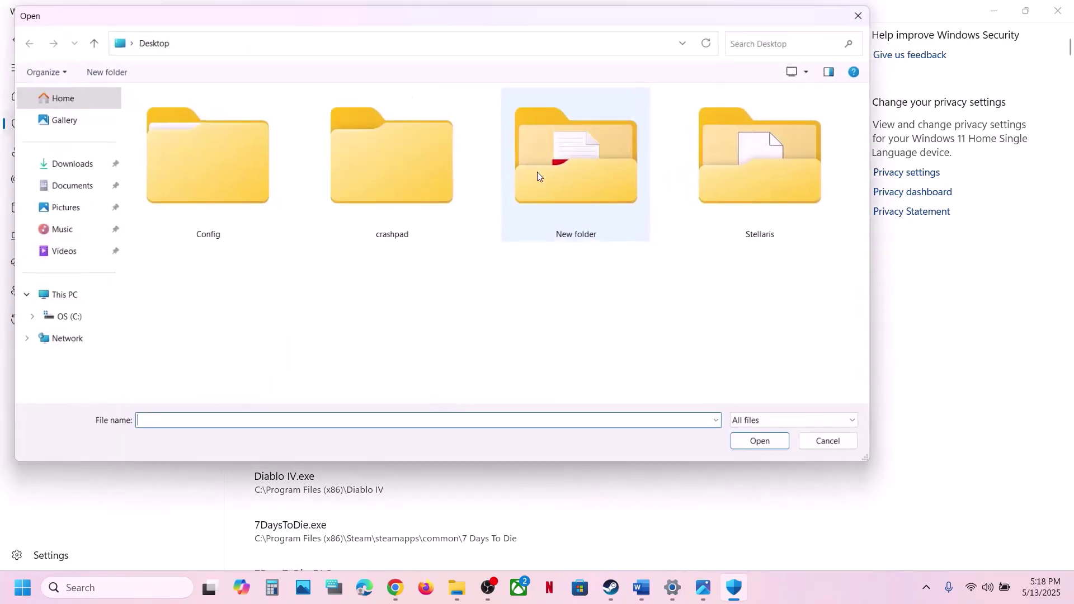
left_click(63, 317)
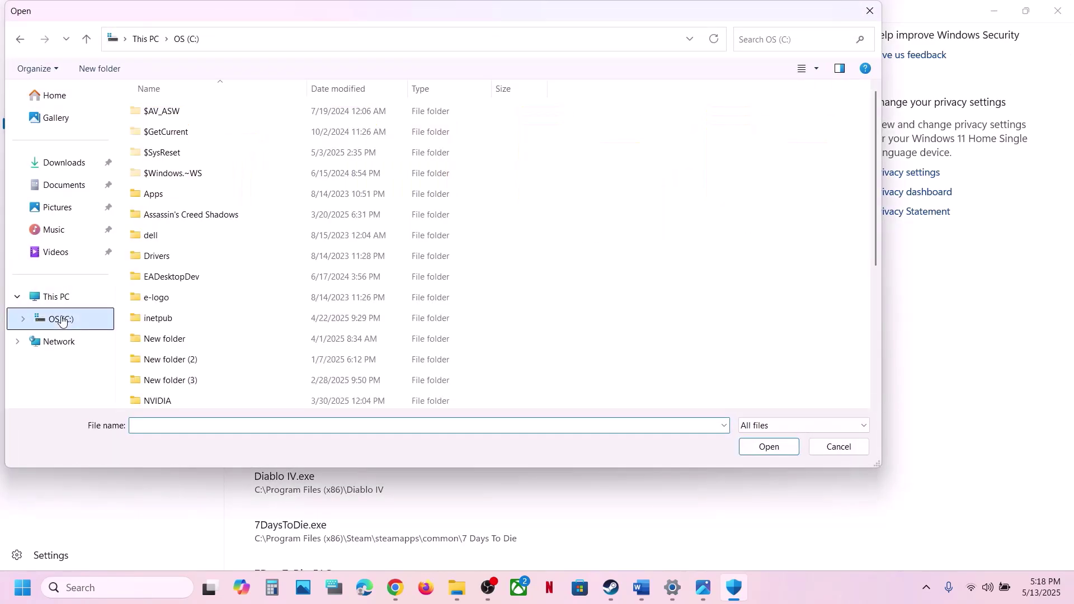
scroll(244, 184, "down", 4)
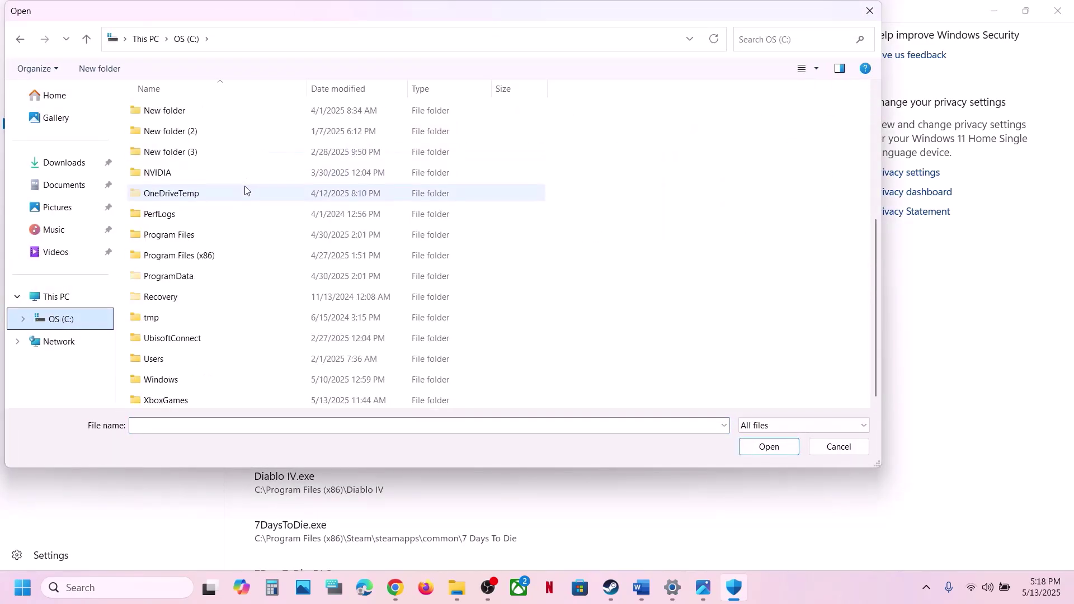
double_click(194, 256)
scroll(233, 279, "down", 7)
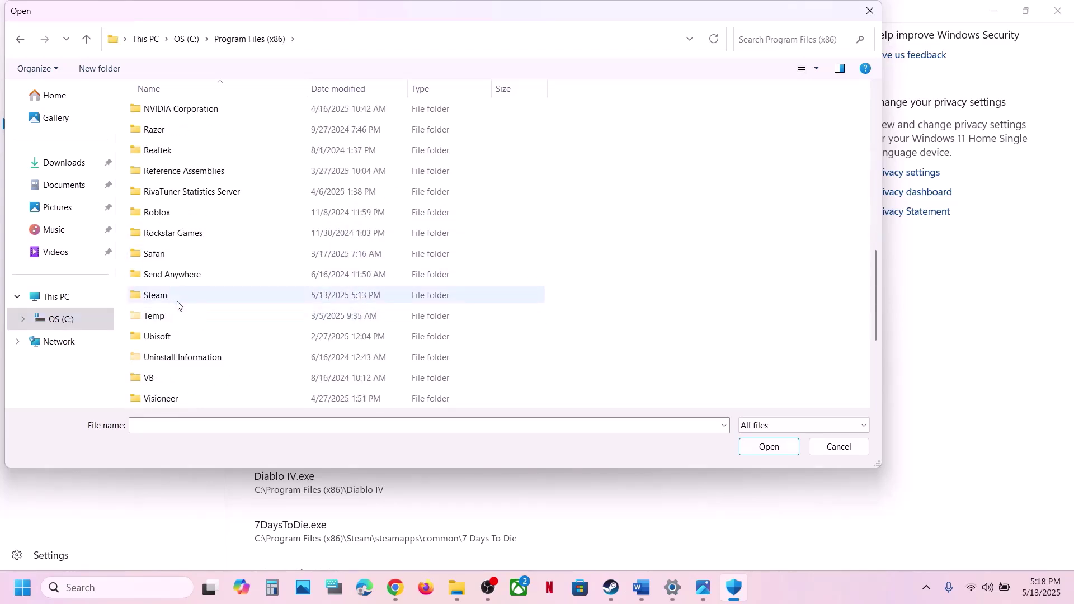
double_click(177, 297)
scroll(206, 233, "down", 3)
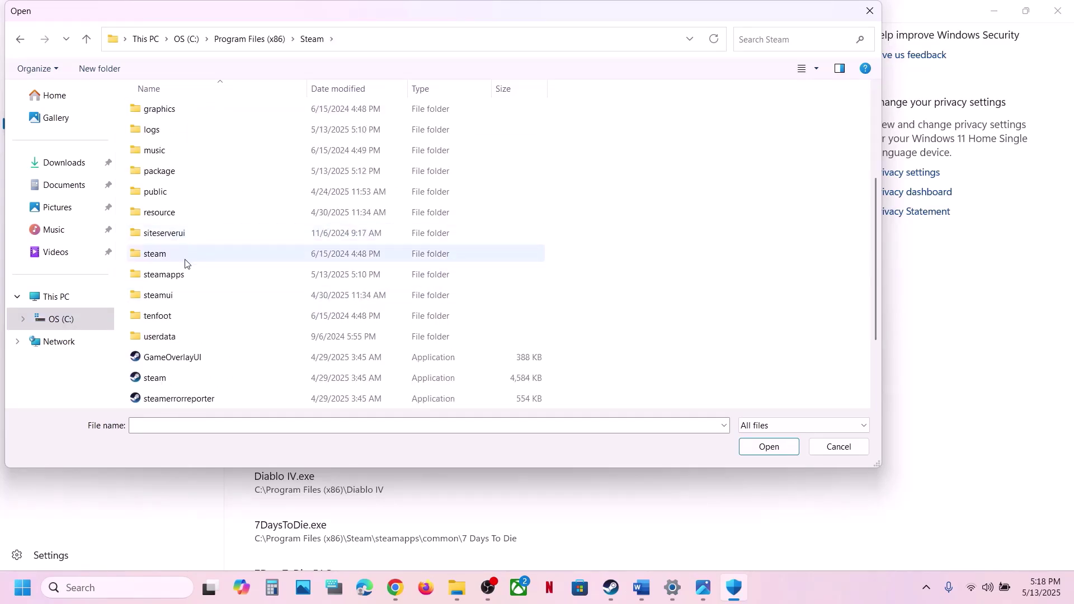
double_click(178, 274)
double_click(180, 110)
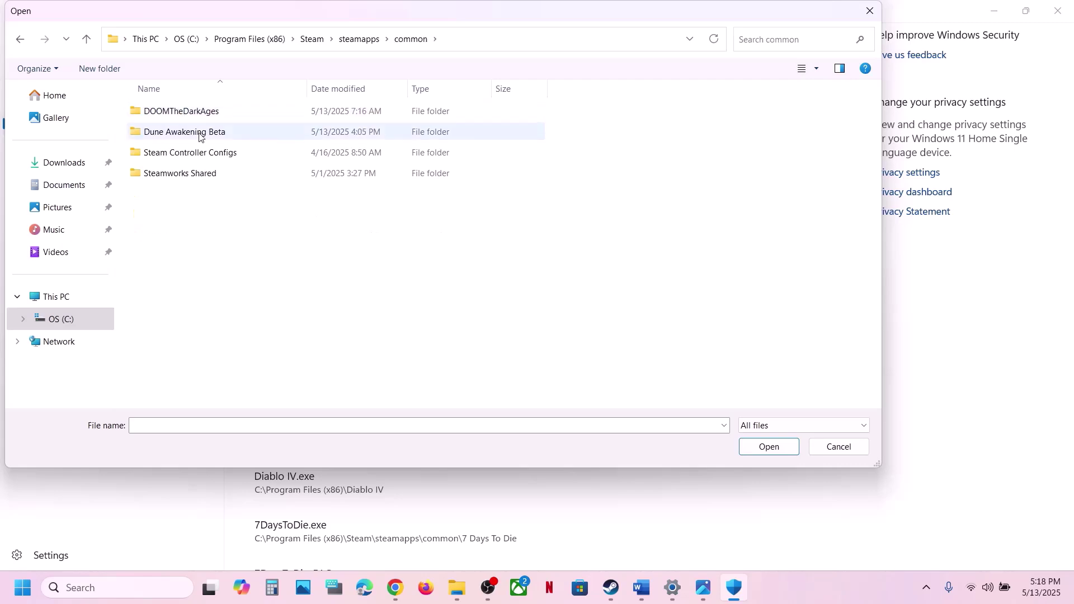
double_click(193, 112)
left_click(199, 278)
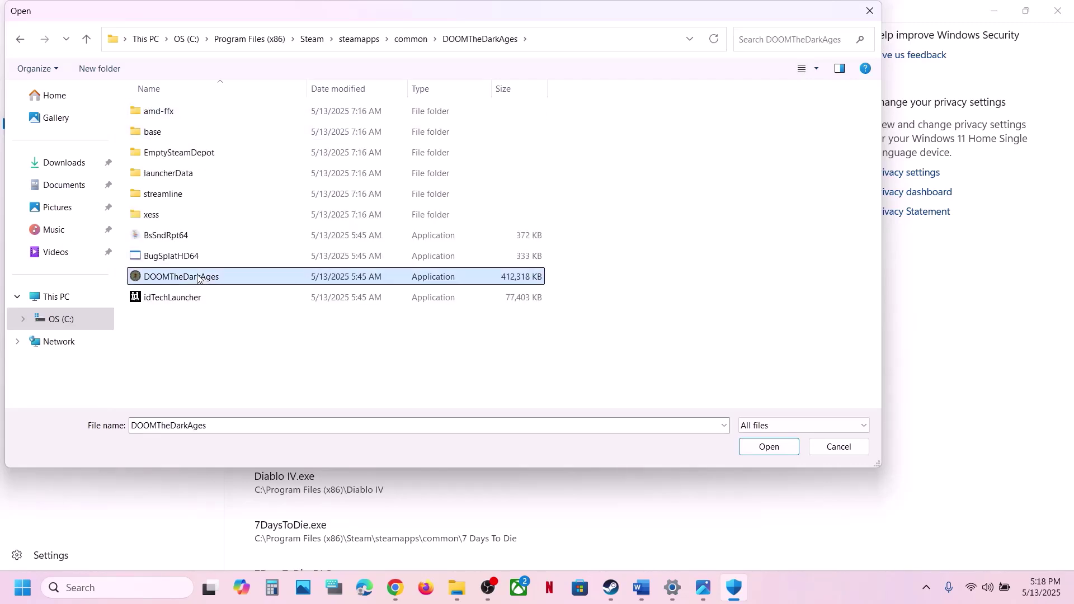
left_click(772, 446)
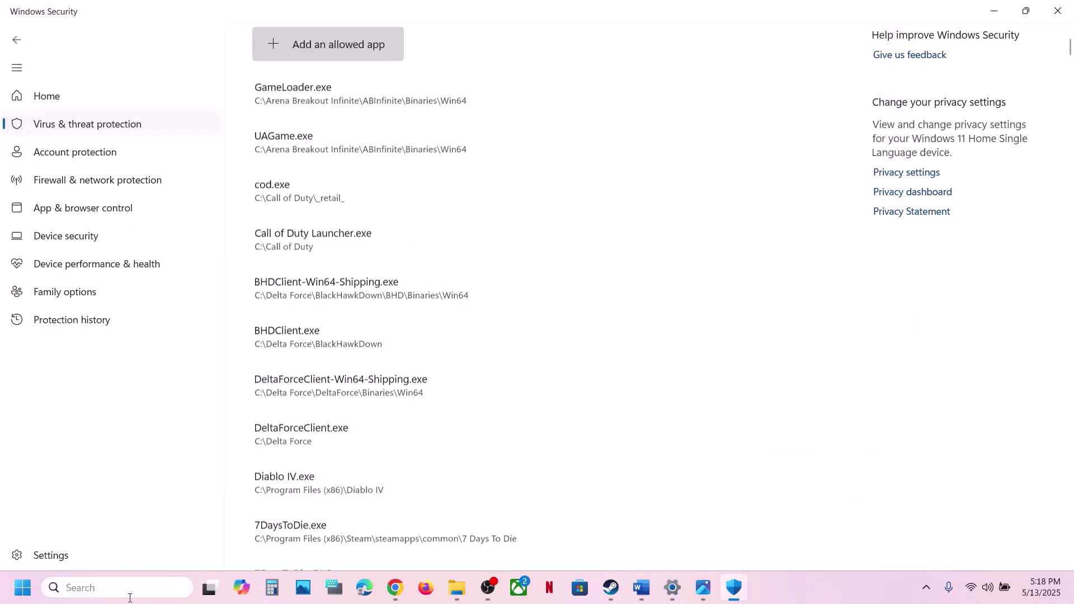
Open Control Panel, view it by Category, and go to Windows Defender Firewall under System and Security.
left_click(127, 587)
type("control")
key("Return")
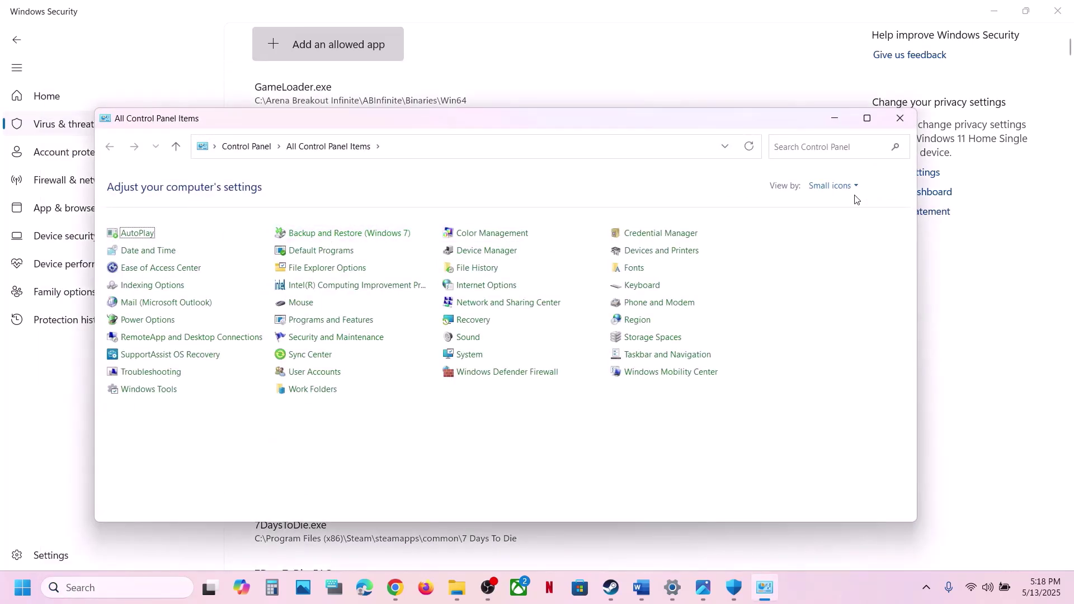
left_click(854, 193)
left_click(838, 207)
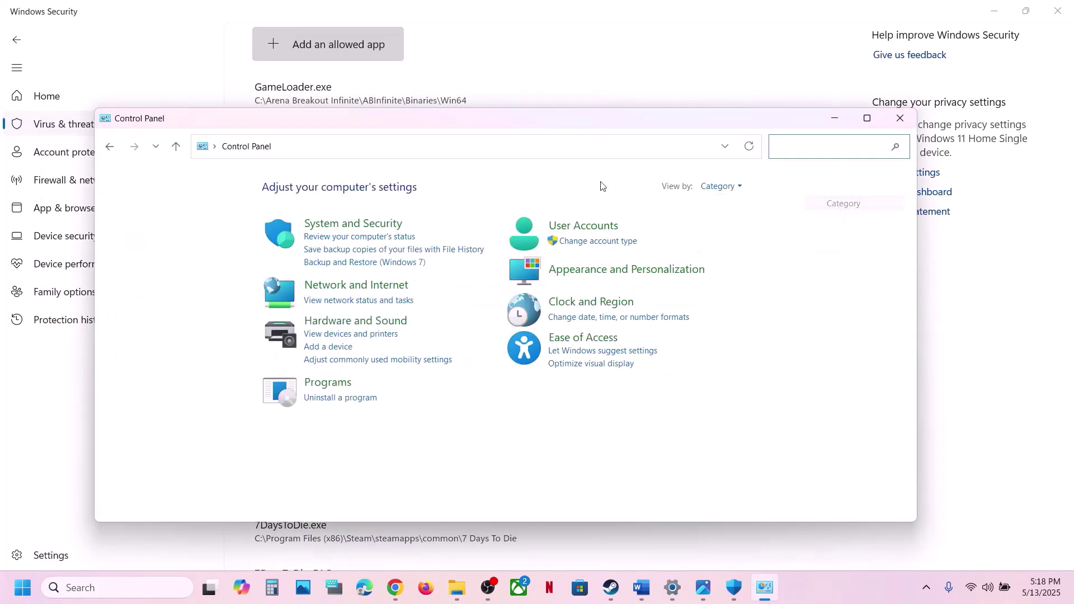
left_click(351, 224)
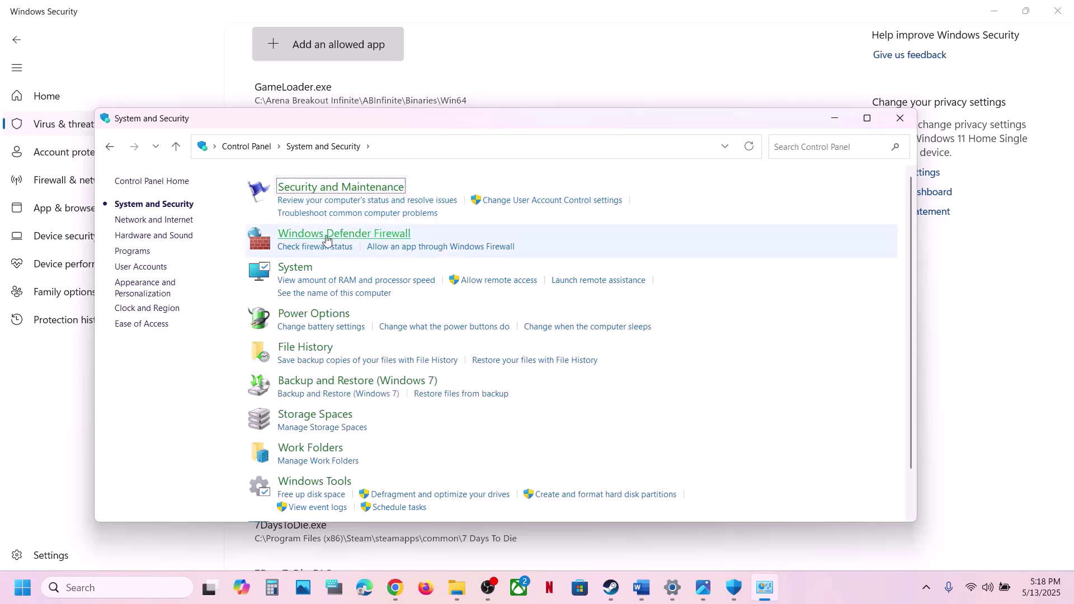
left_click(333, 241)
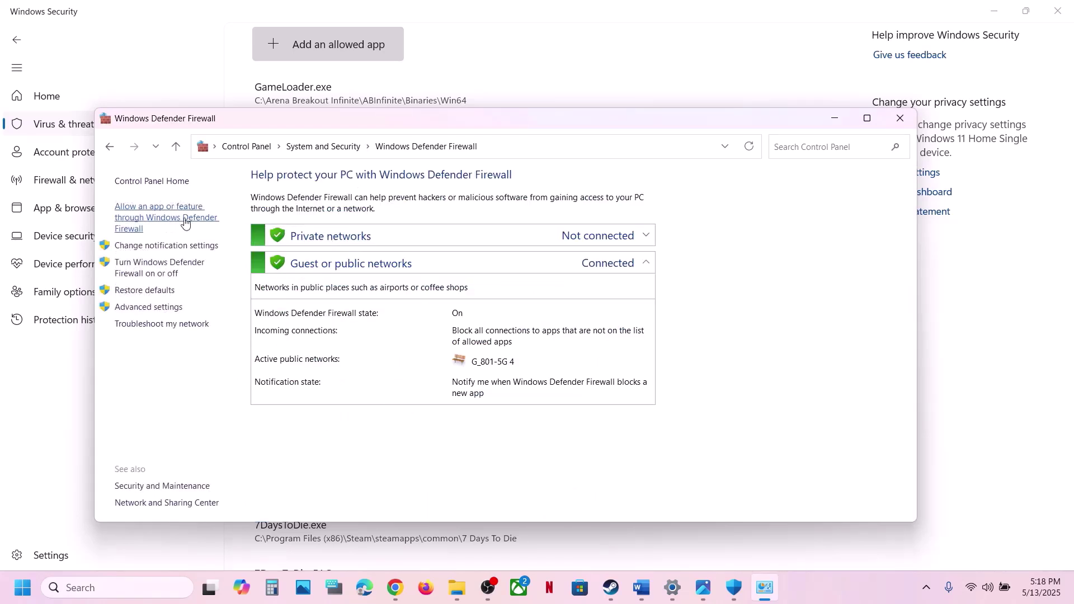
Open the apps allowed through Windows Defender Firewall, enable changing the settings, and start browsing for another app to allow.
left_click(168, 222)
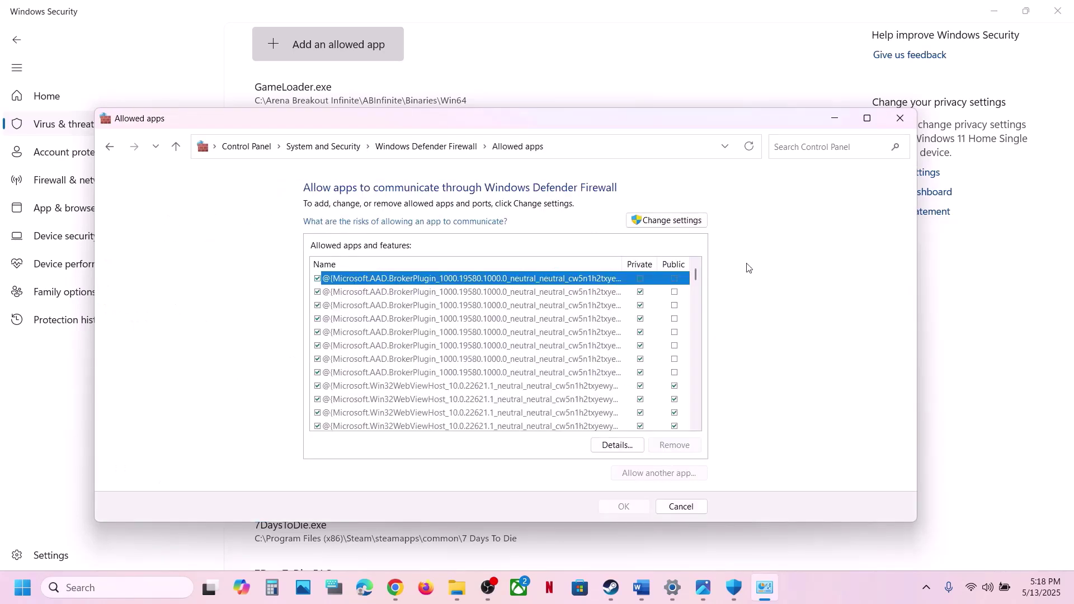
left_click(691, 221)
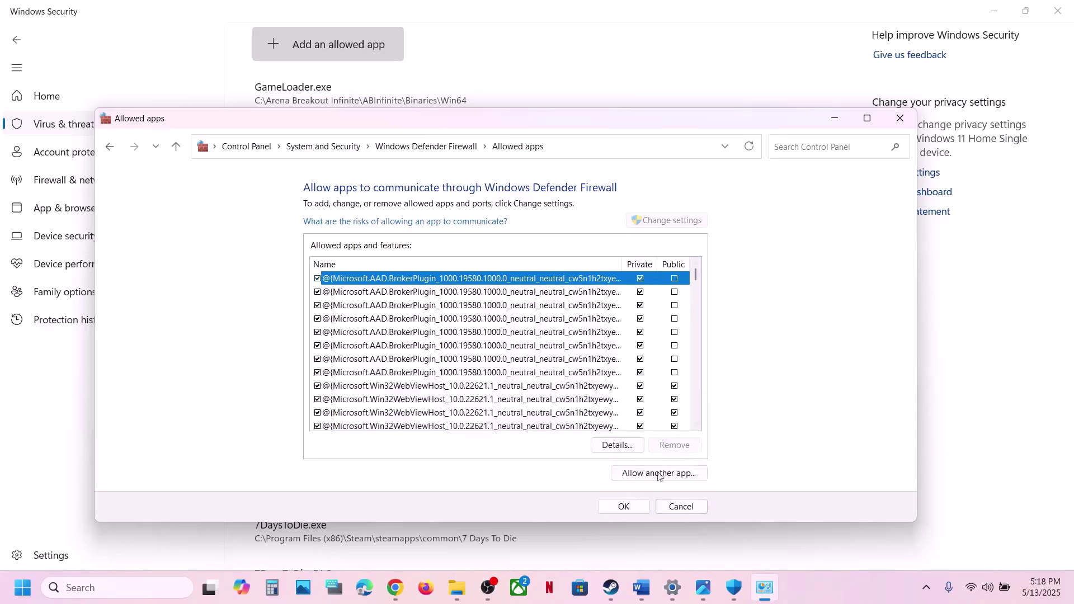
left_click(659, 475)
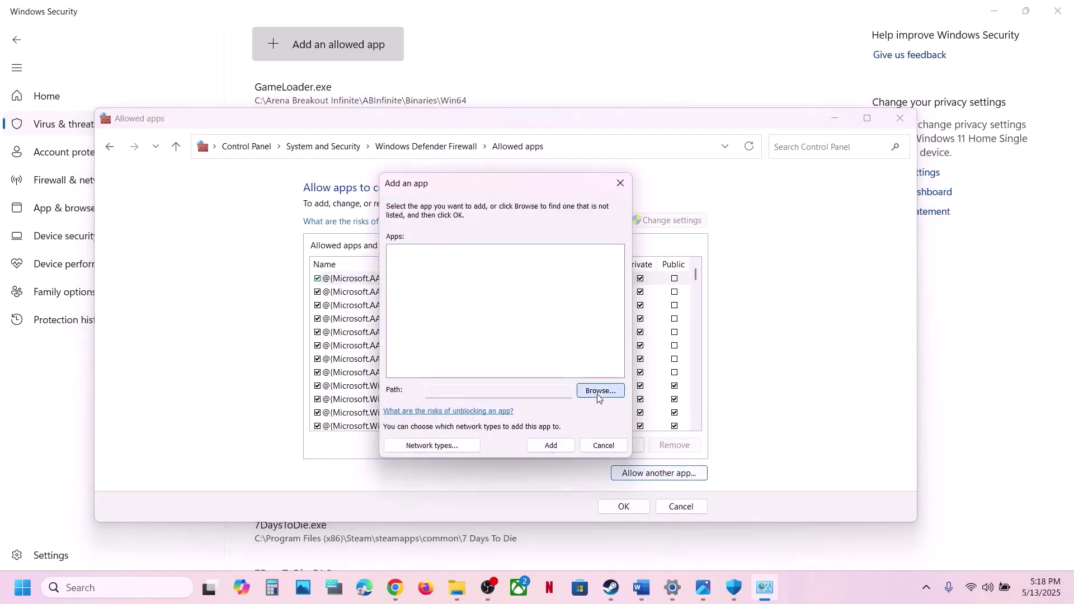
left_click(597, 392)
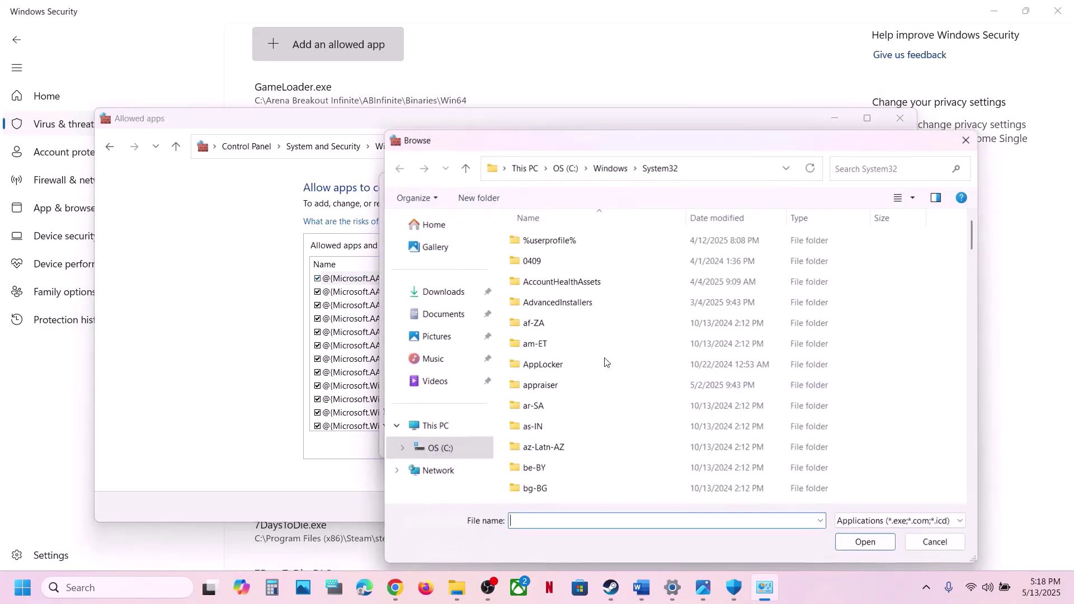
Add the DOOMTheDarkAges application from C:\Program Files (x86)\Steam\steamapps\common\DOOMTheDarkAges to the firewall's allowed apps and select its entry.
left_click(564, 171)
scroll(578, 373, "down", 1)
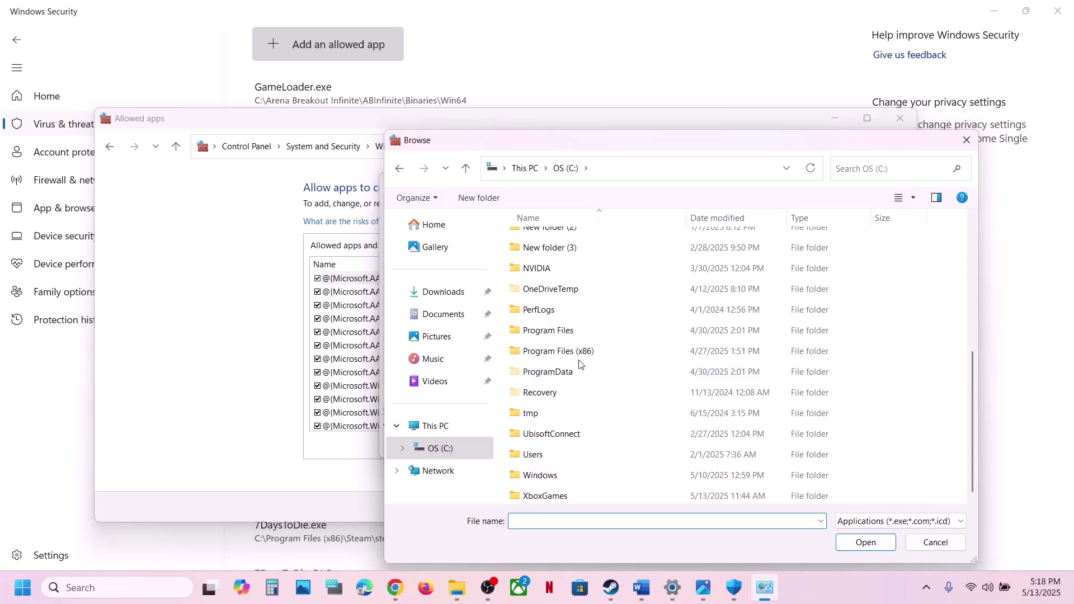
double_click(559, 351)
scroll(566, 364, "down", 8)
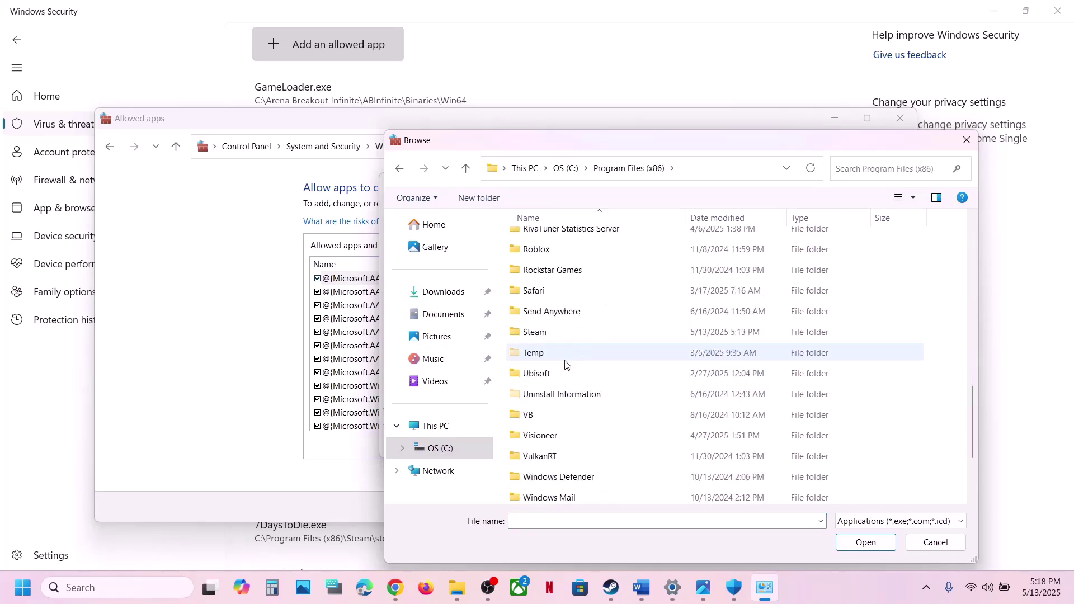
double_click(538, 332)
scroll(554, 320, "down", 4)
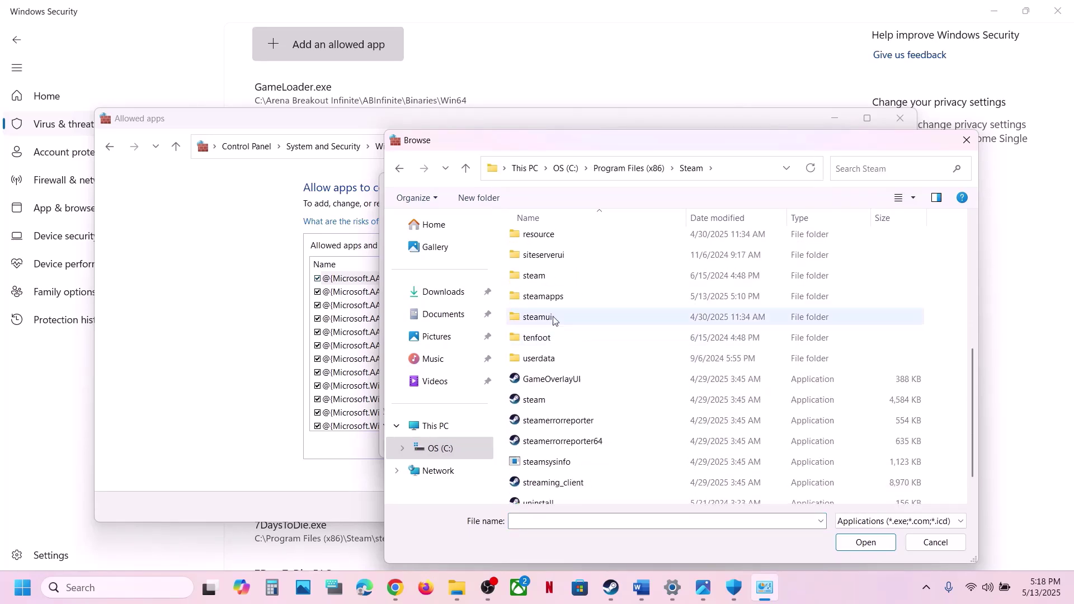
double_click(544, 295)
double_click(542, 244)
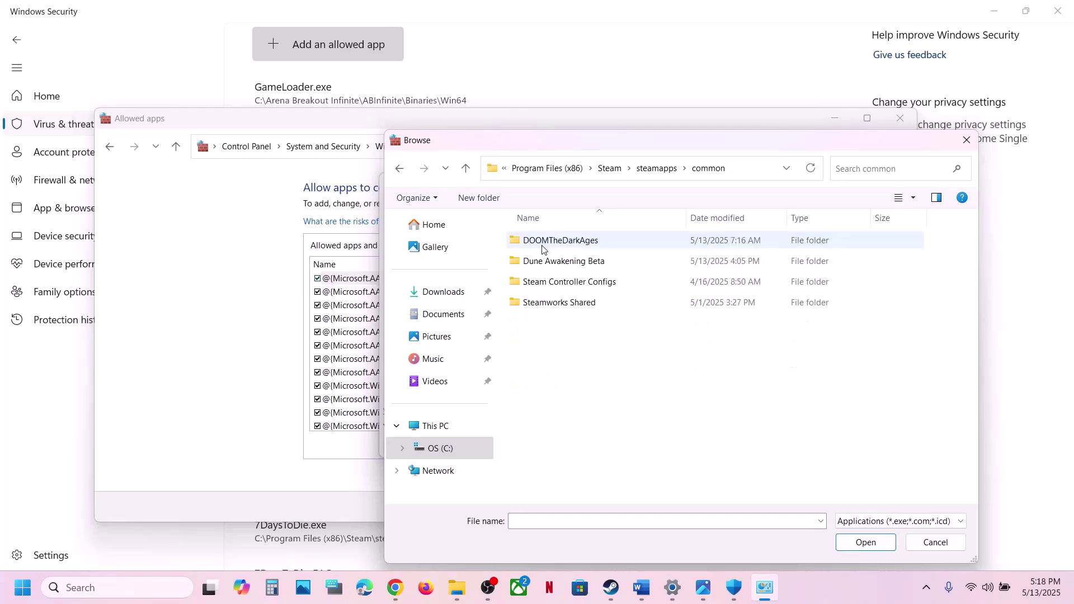
double_click(543, 242)
left_click(534, 407)
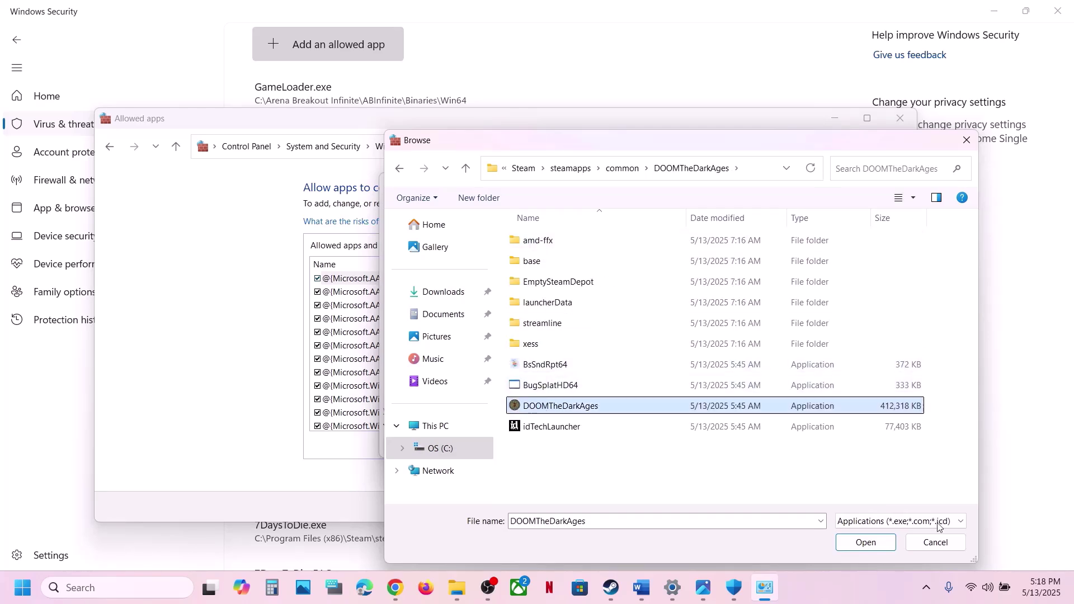
left_click(868, 546)
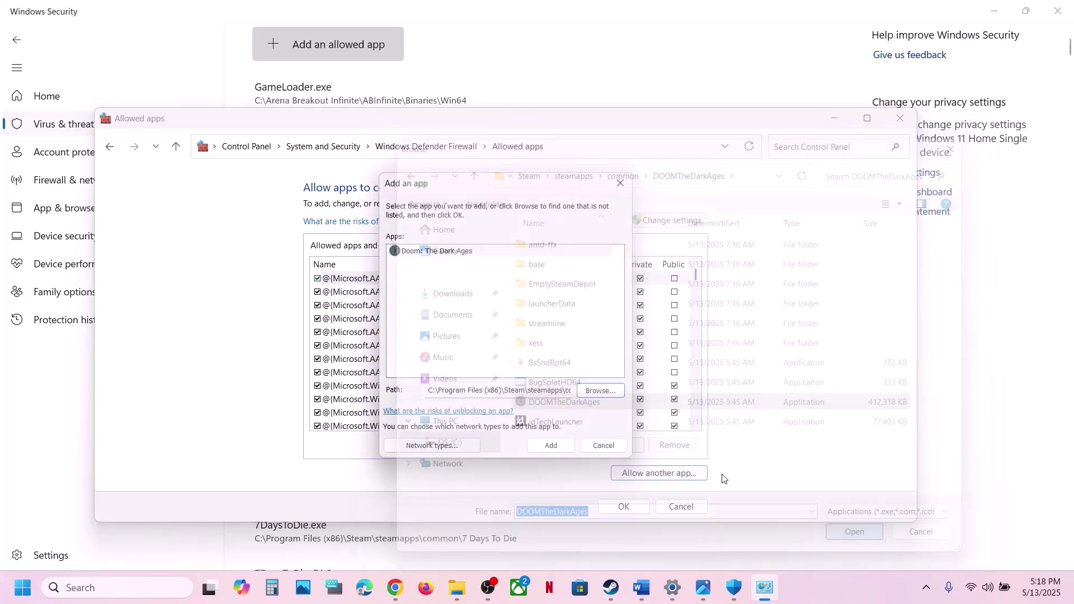
left_click(552, 446)
left_click(458, 416)
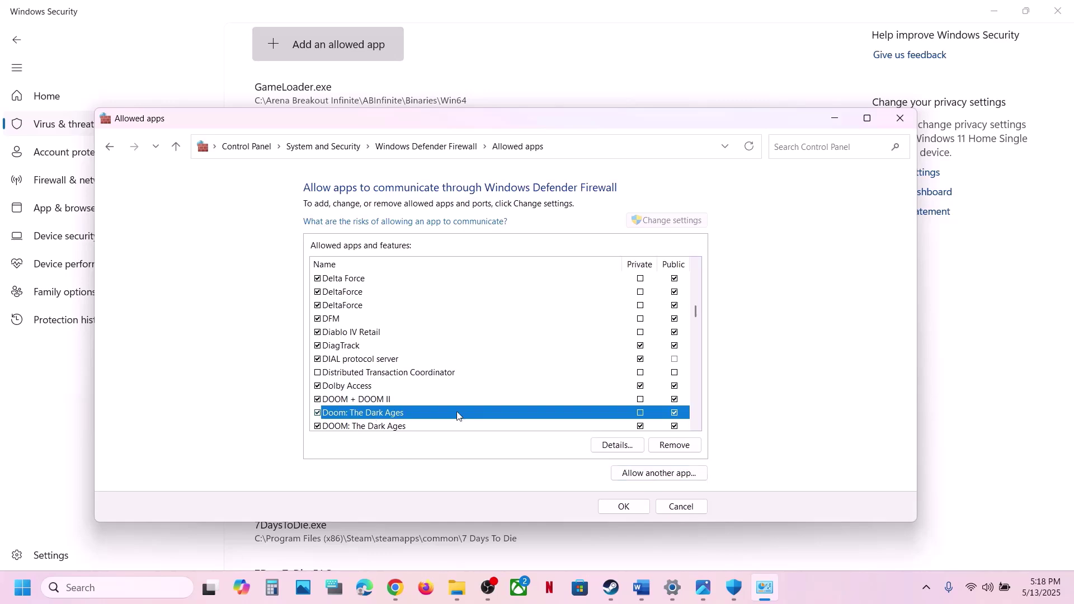
Close the firewall's Allowed apps window and Windows Security, returning to the troubleshooting document in Word after Step 10.
left_click(900, 118)
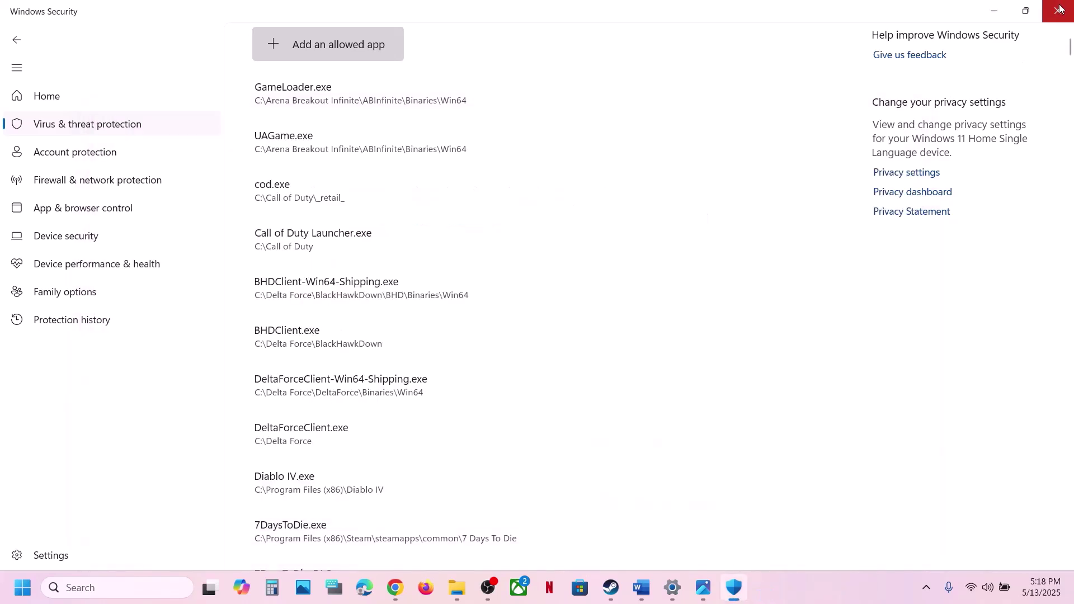
left_click(1059, 9)
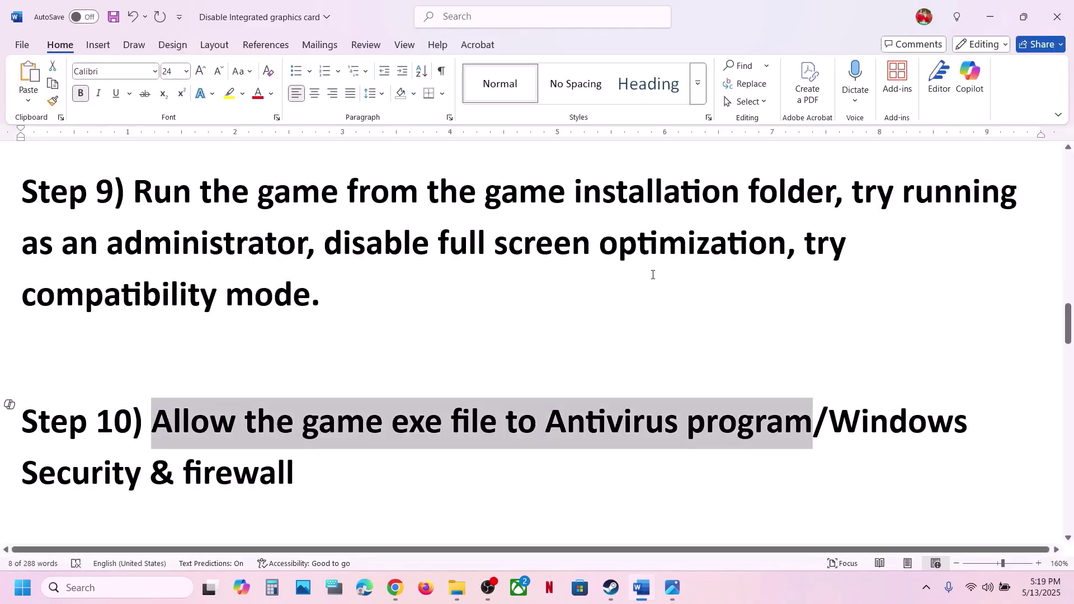
scroll(652, 276, "down", 2)
Switch to Steam and view the option to verify game file integrity in the Installed Files properties of DOOM: The Dark Ages.
left_click(611, 587)
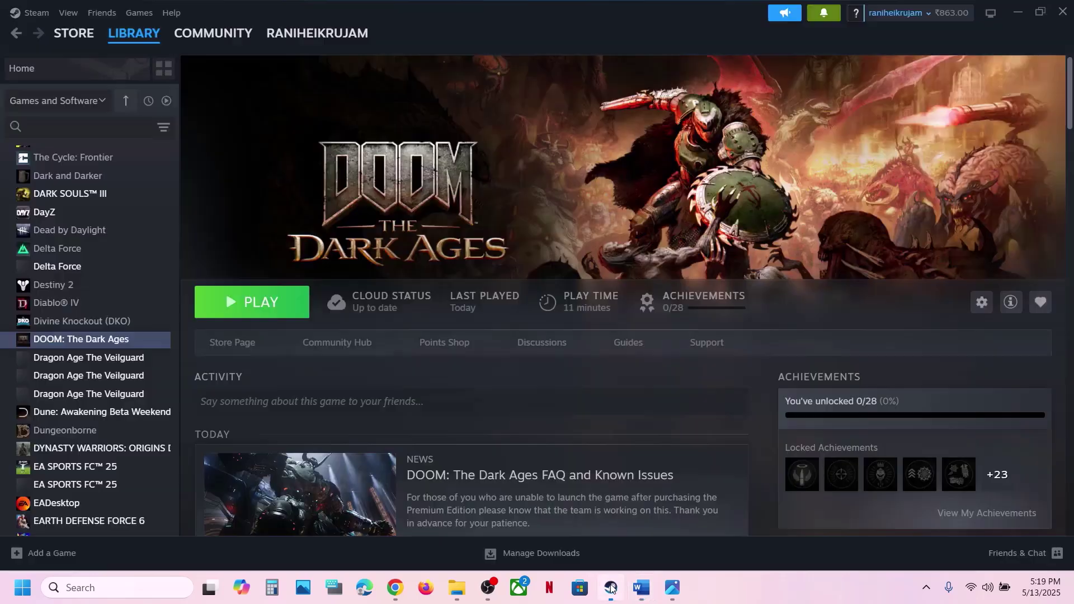
right_click(140, 339)
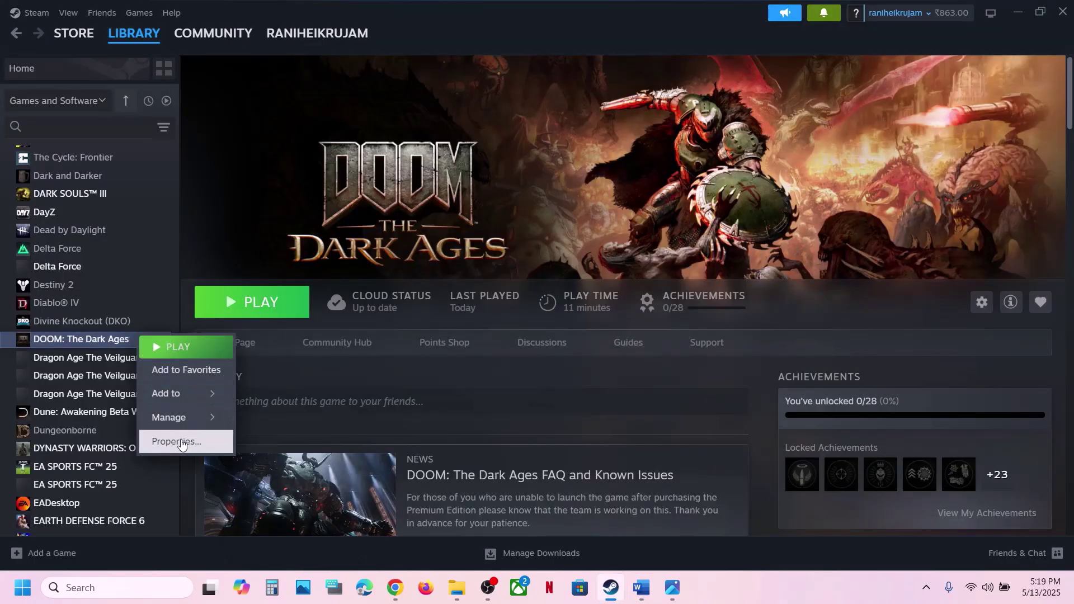
left_click(174, 439)
left_click(315, 216)
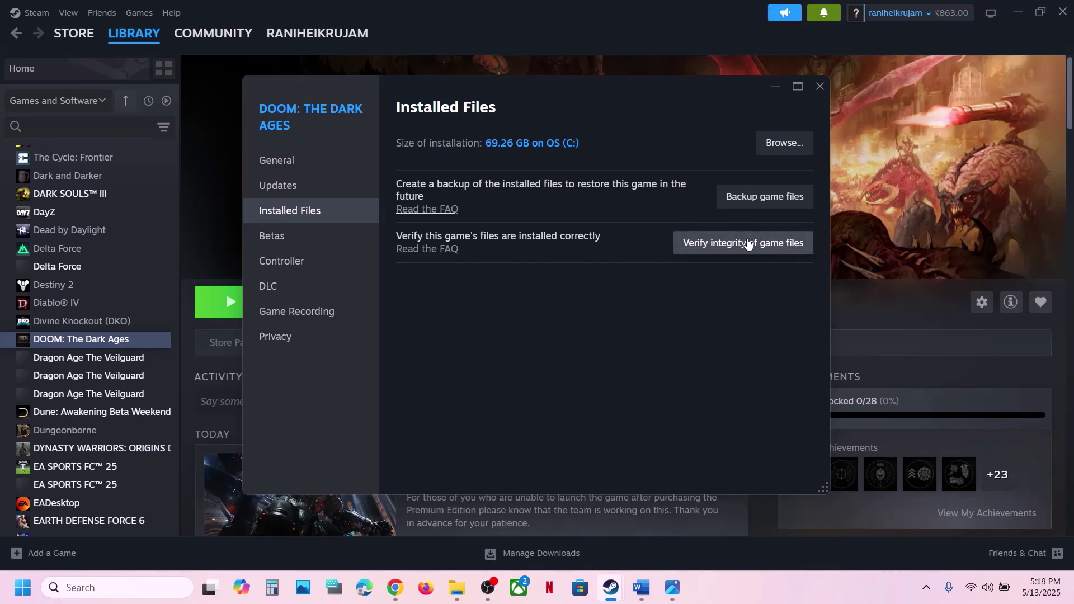
left_click(821, 86)
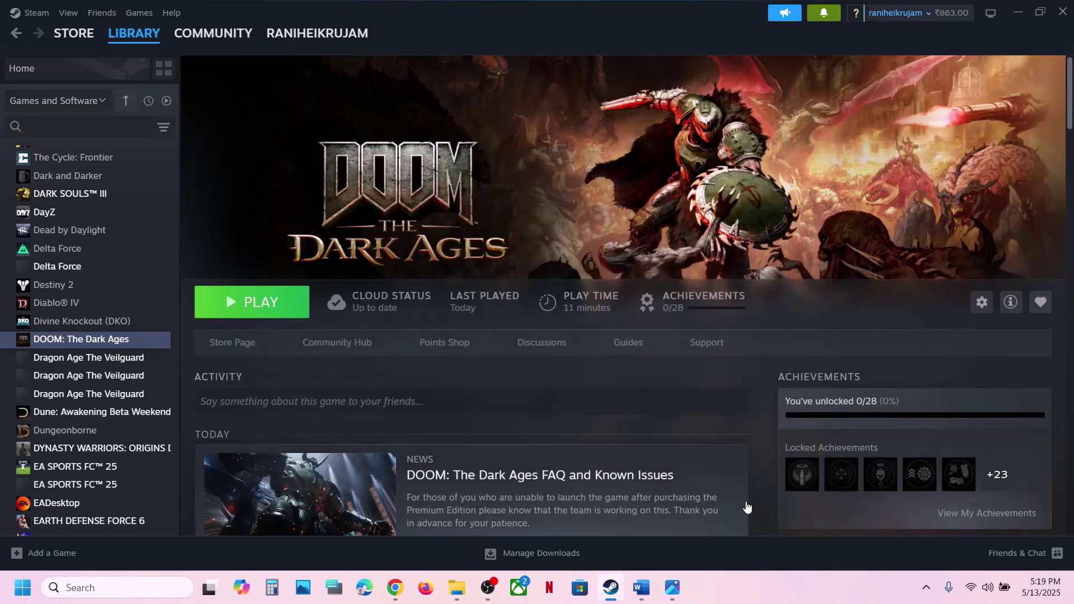
Switch back to Word and read Step 12, highlighting the advice on overclocking, overclocking applications and disabling the Steam overlay.
left_click(654, 587)
scroll(481, 401, "down", 3)
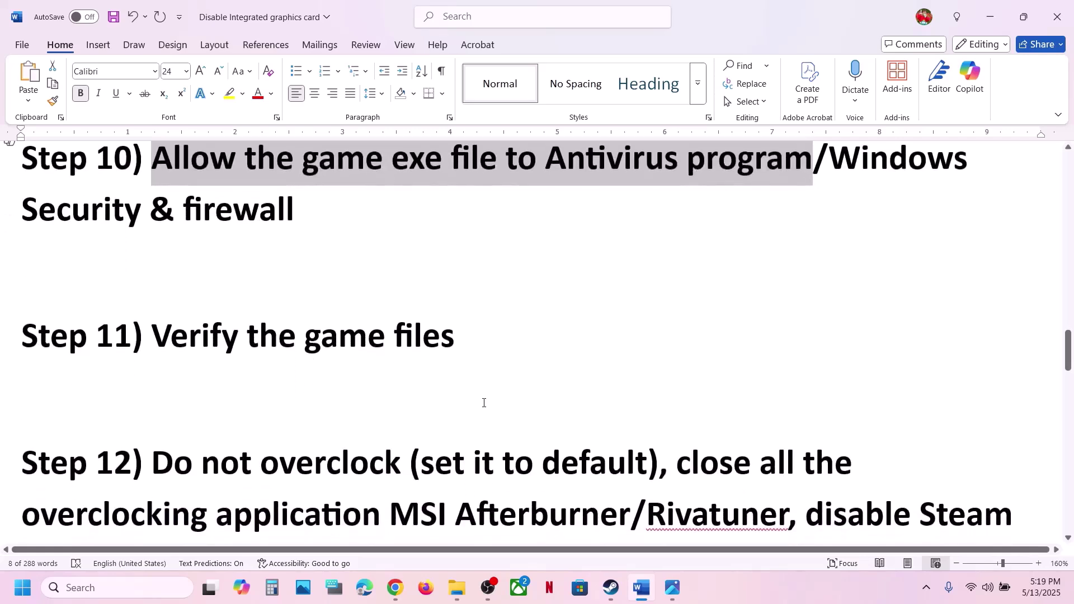
scroll(484, 403, "down", 1)
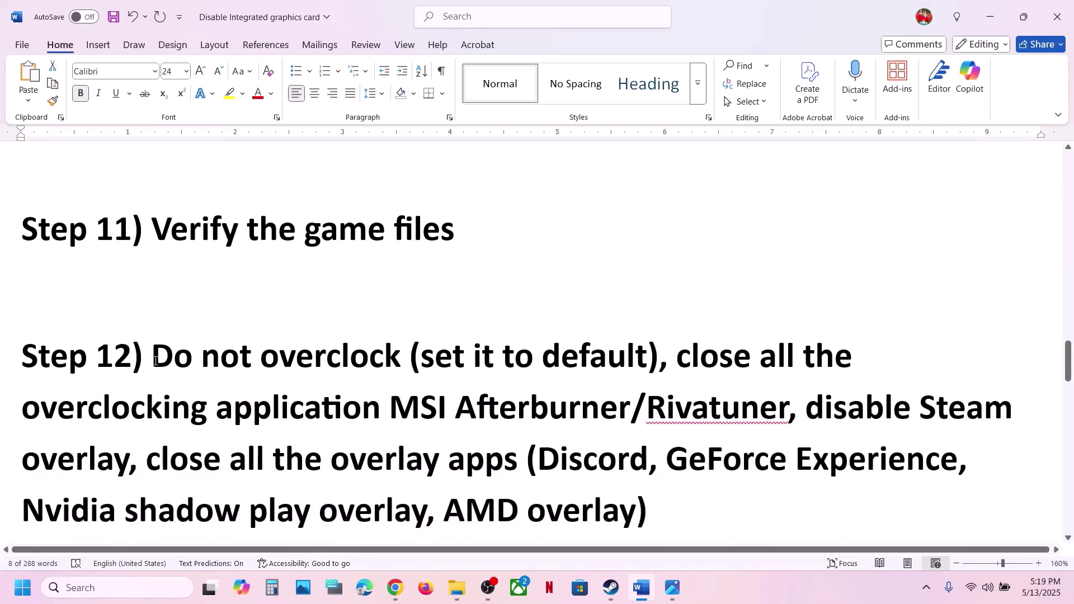
left_click_drag(159, 352, 622, 344)
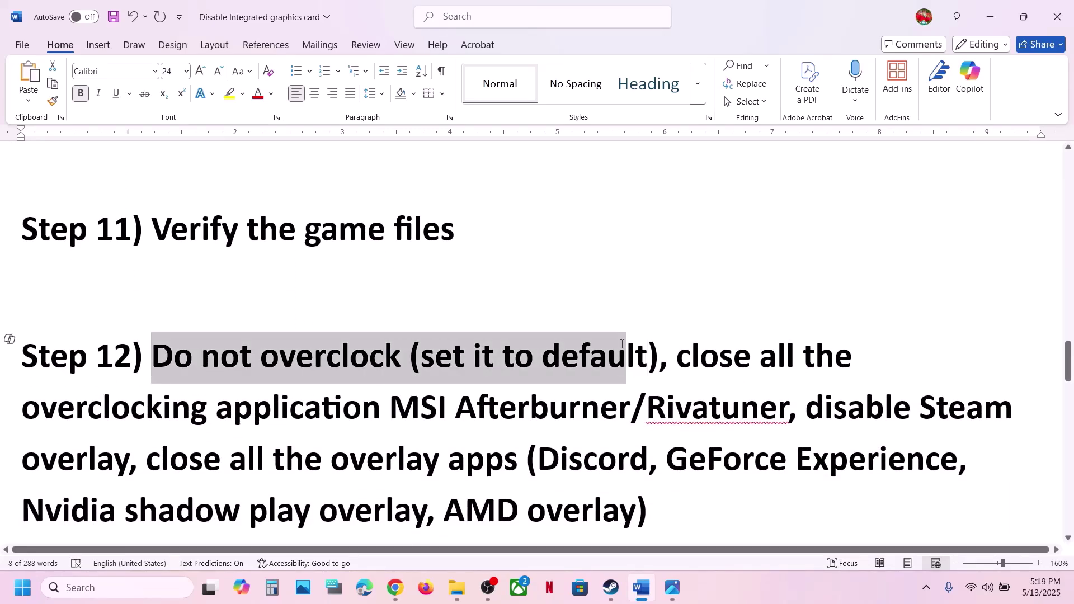
left_click(622, 345)
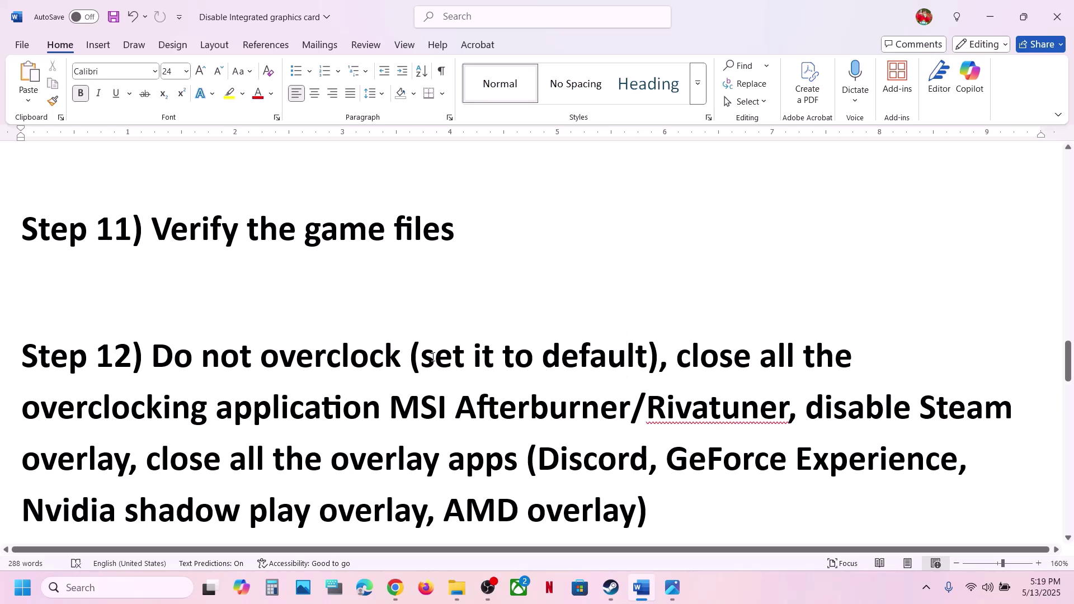
left_click_drag(433, 357, 801, 425)
left_click(803, 417)
key("ctrl+z")
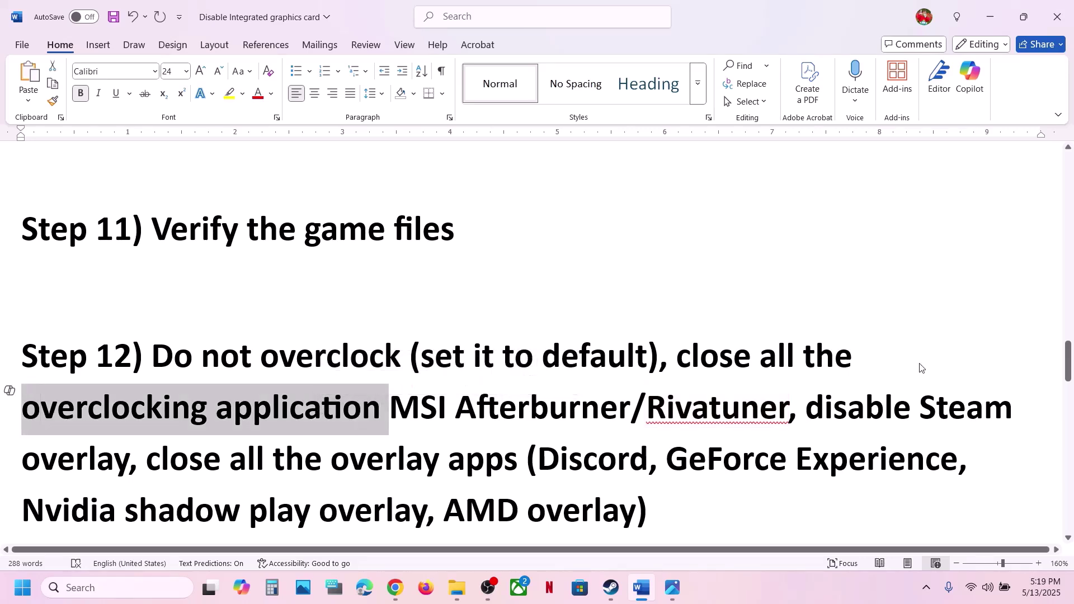
left_click_drag(806, 411, 220, 460)
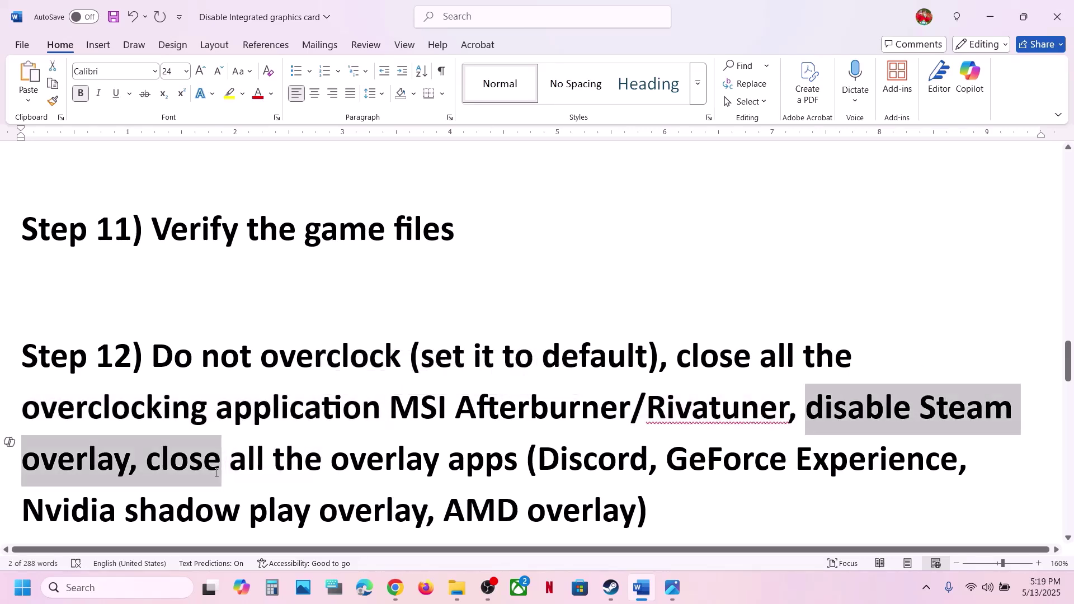
Switch to Steam, look through the General and Installed Files properties of DOOM: The Dark Ages, and close them.
left_click(613, 591)
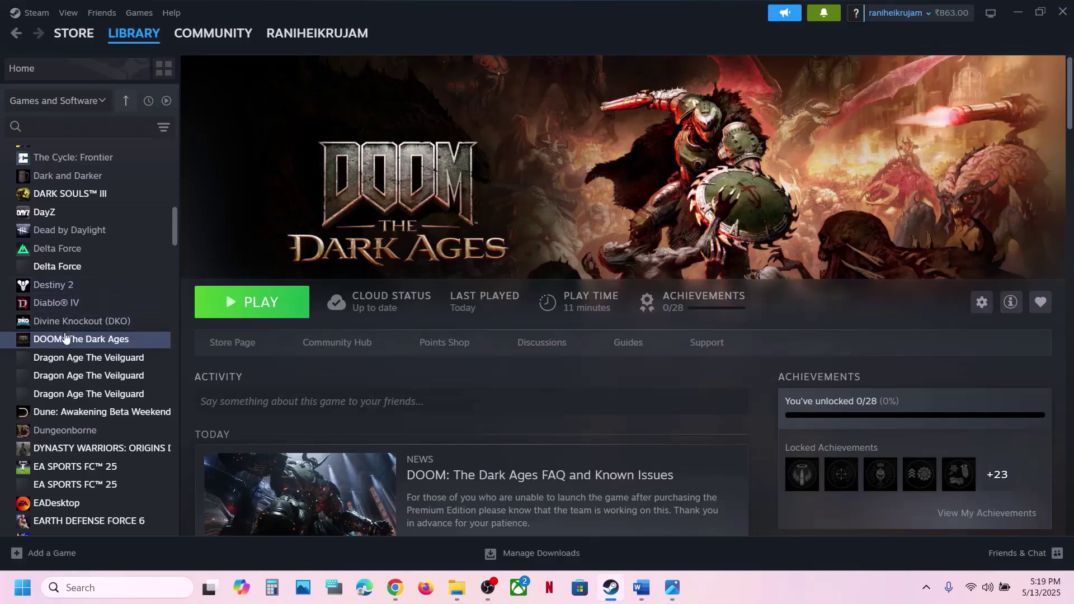
right_click(64, 339)
left_click(106, 444)
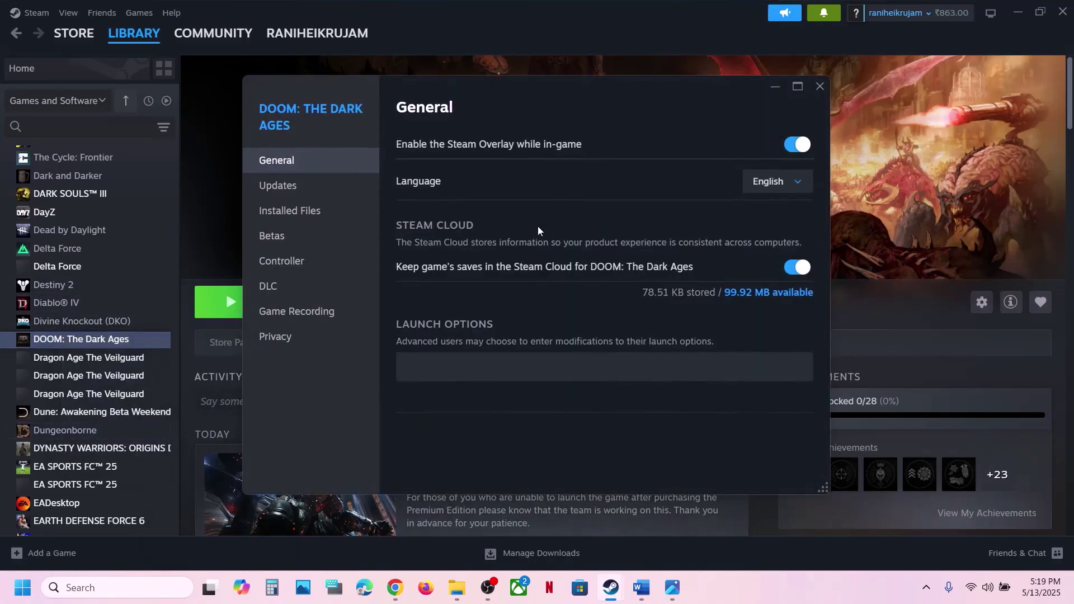
left_click(316, 222)
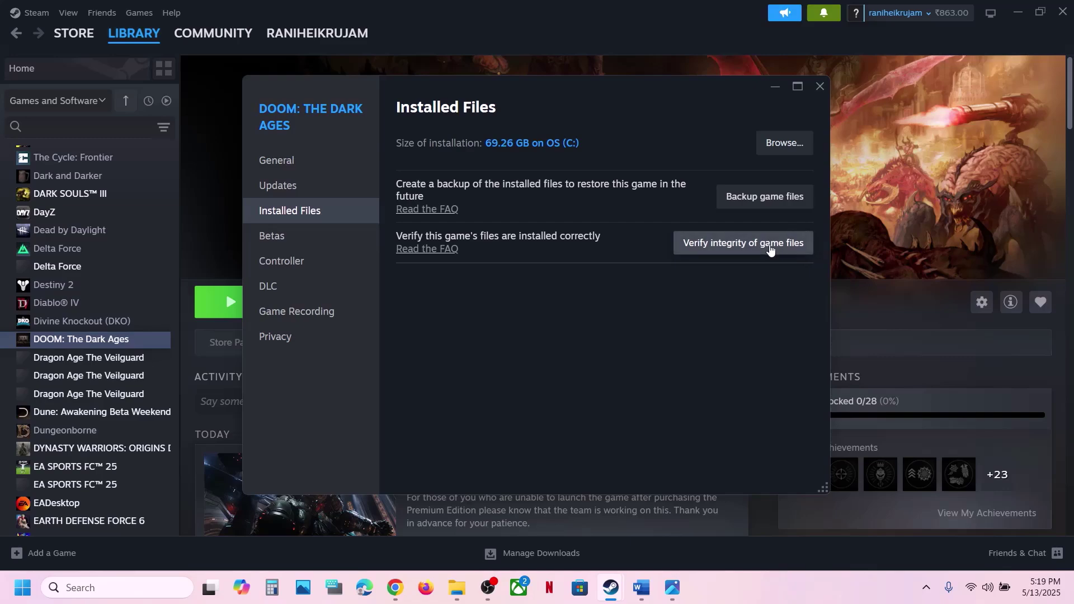
left_click(819, 88)
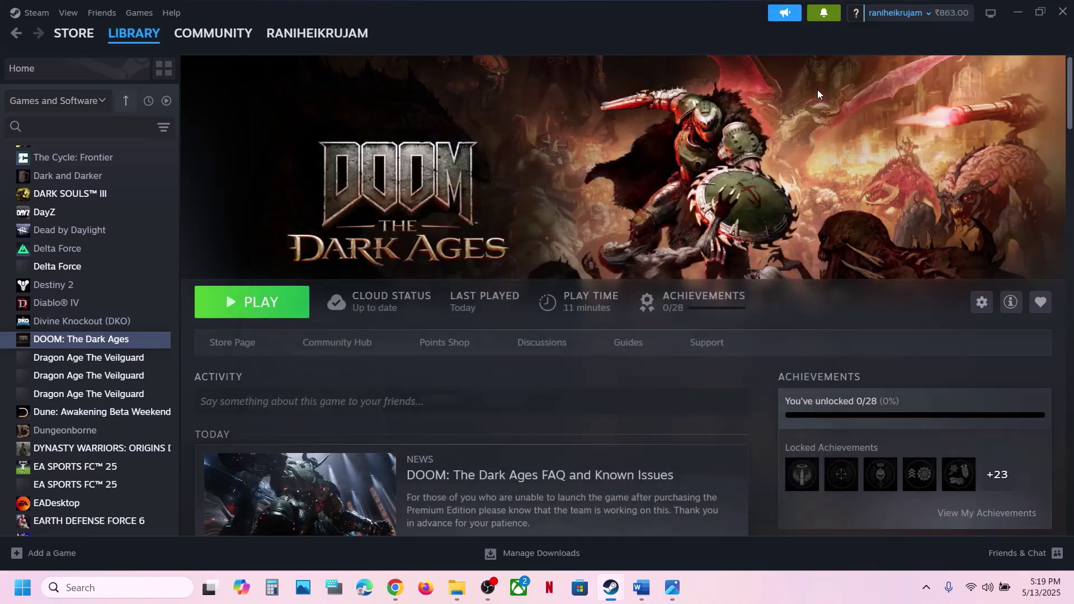
Disable the Steam Overlay while in-game in the General properties of DOOM: The Dark Ages and close the properties.
left_click(643, 588)
left_click(644, 588)
right_click(130, 340)
left_click(169, 451)
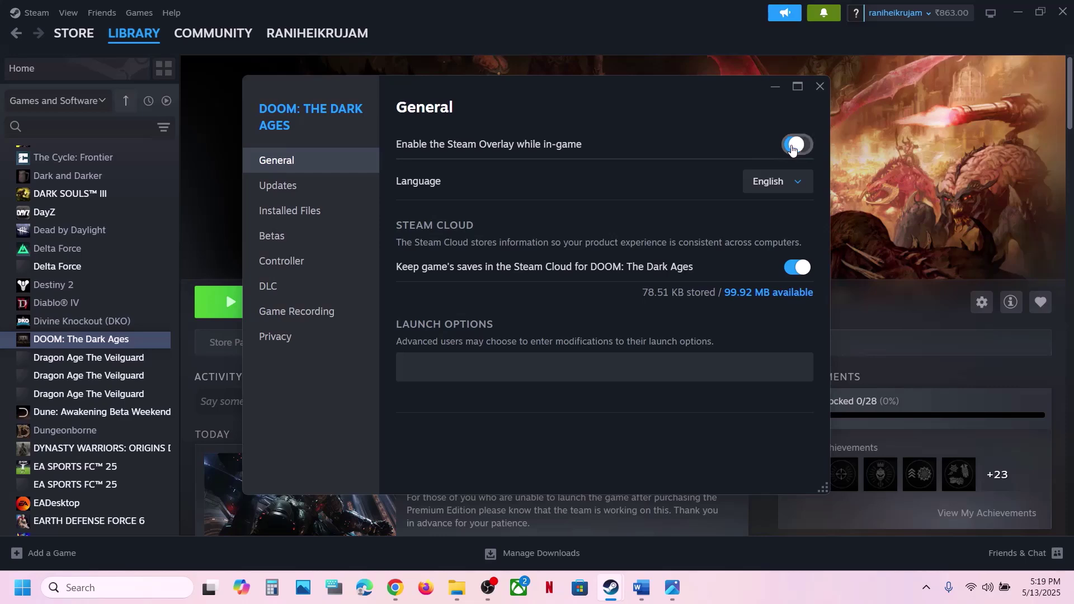
left_click(820, 87)
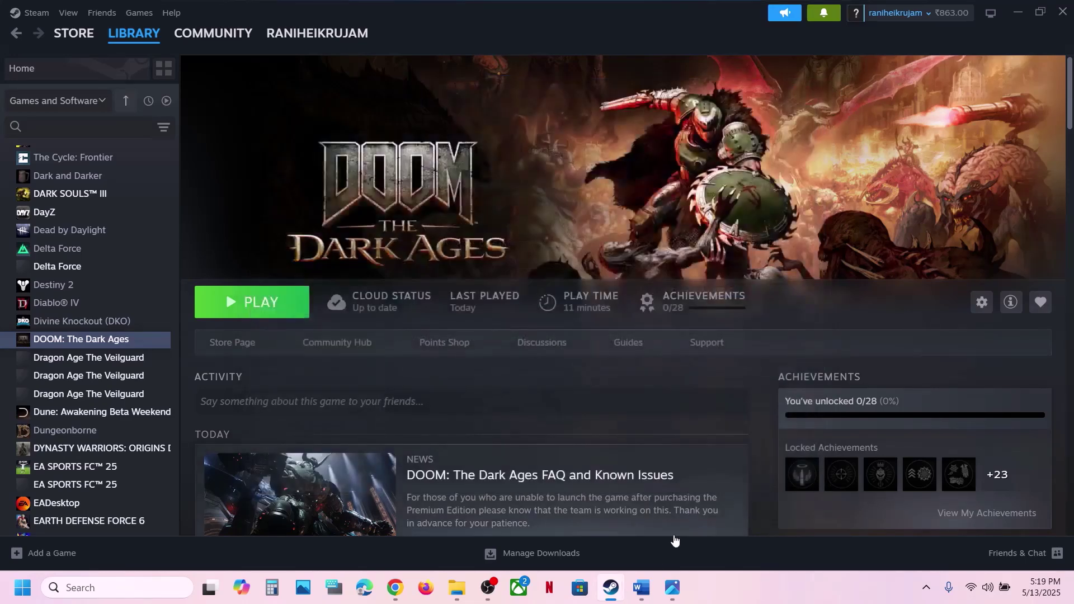
Switch to Word, highlight Discord among the overlay apps in Step 12, and search Windows for the NVIDIA App to launch it.
left_click(645, 582)
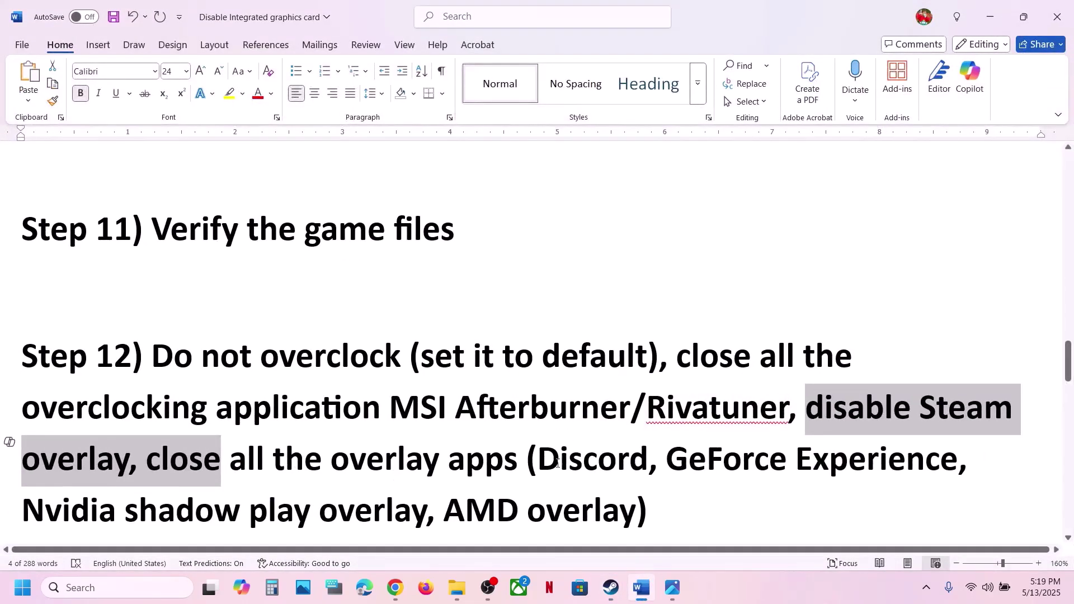
left_click_drag(538, 462, 617, 461)
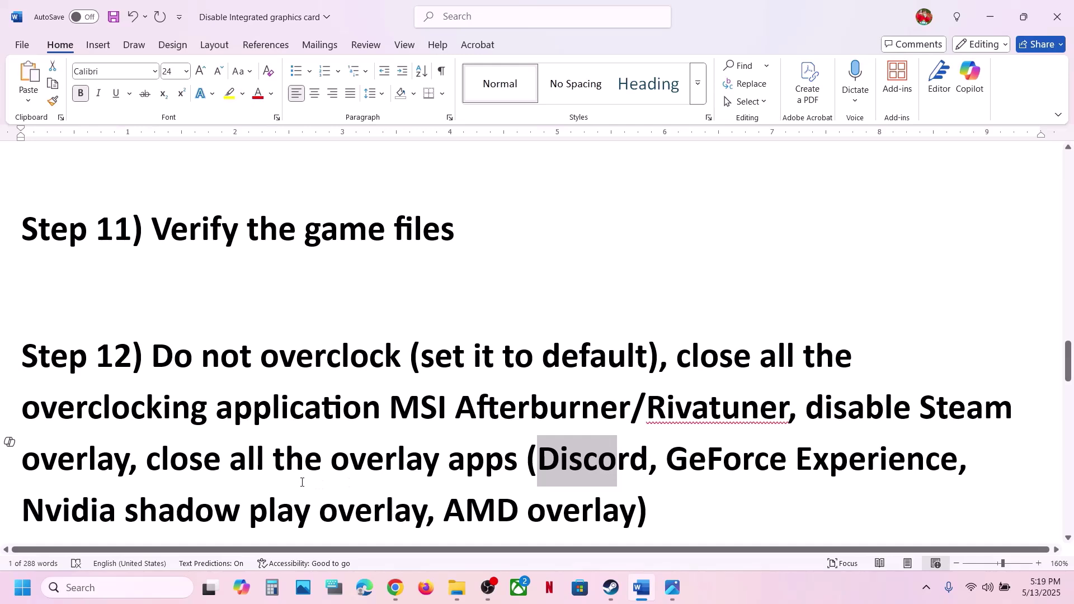
left_click(66, 586)
type("nvi")
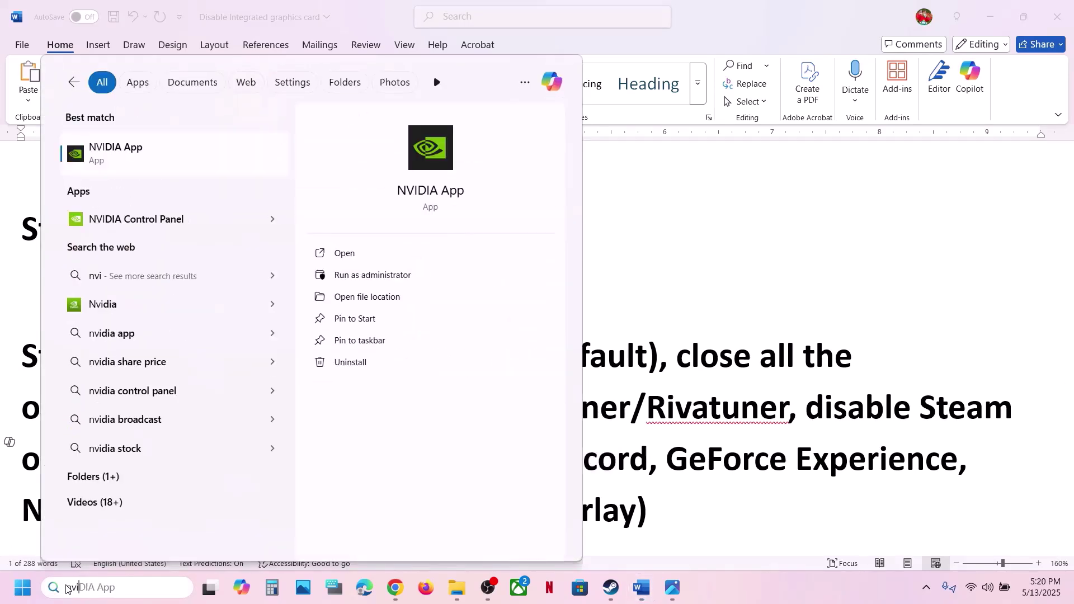
key("Return")
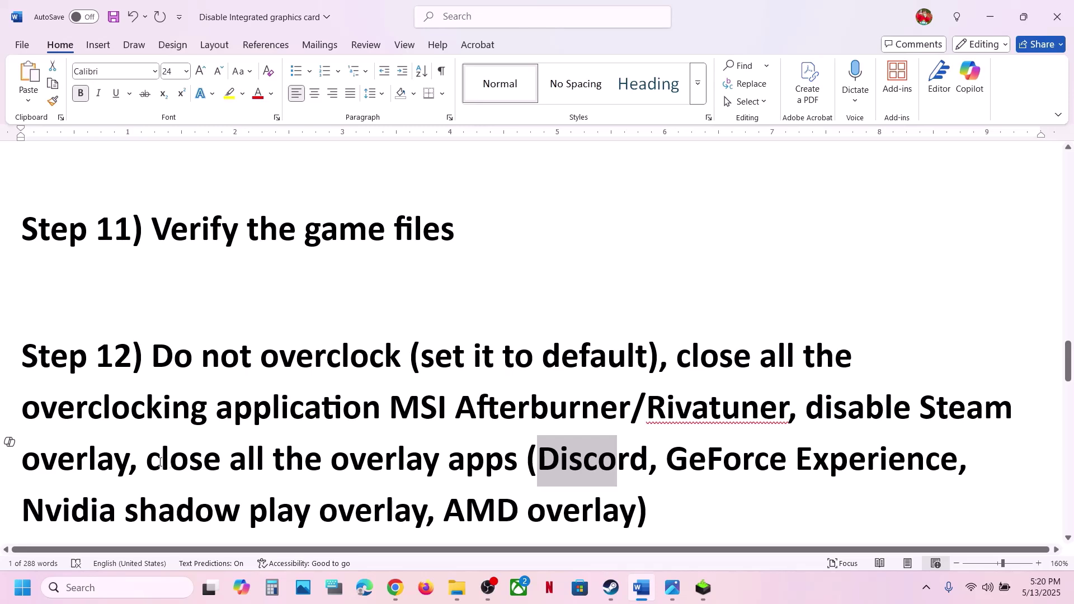
Highlight "close all the overlay apps" in Step 12 and continue to Step 13 on installing the Visual C++ files.
left_click_drag(160, 462, 523, 463)
scroll(489, 461, "down", 3)
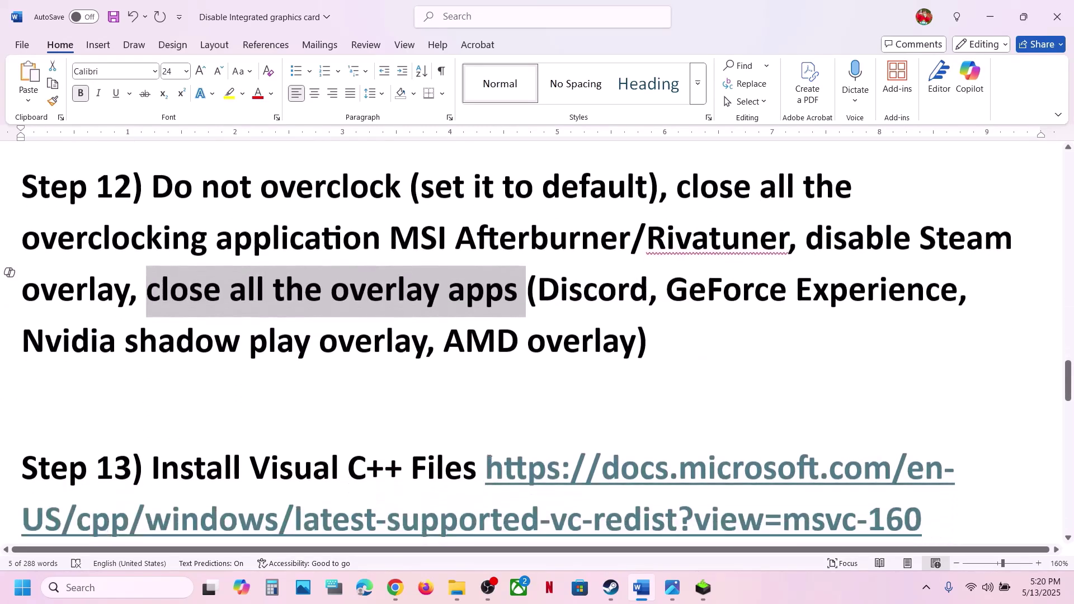
scroll(490, 458, "down", 1)
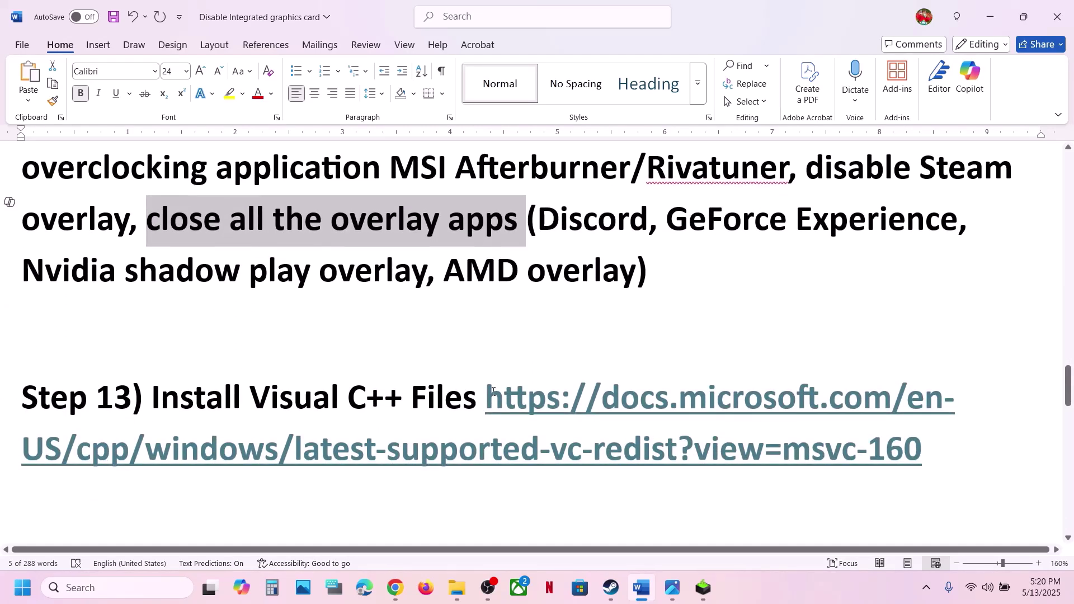
Highlight the Visual C++ link in Step 13, open Windows Update in the Windows Settings, and check for updates.
left_click_drag(481, 407, 822, 458)
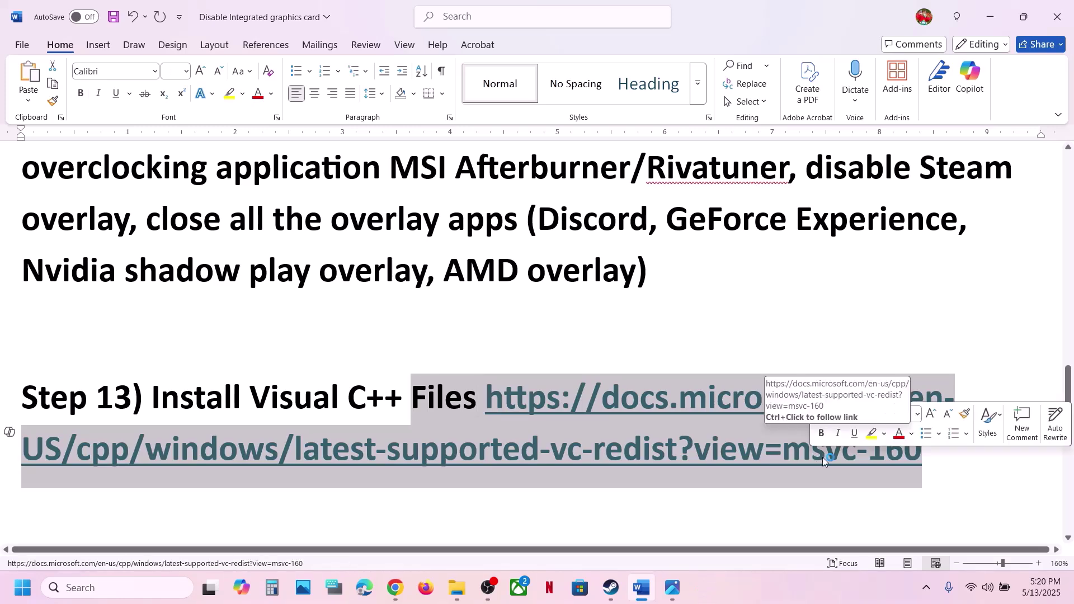
key("alt+i")
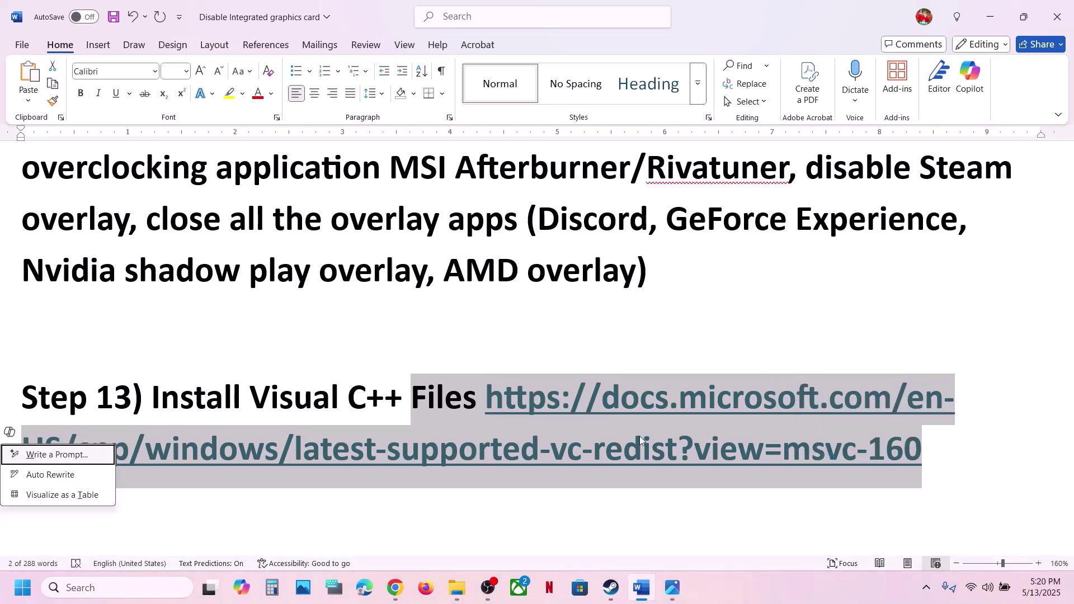
key("Escape")
key("super+i")
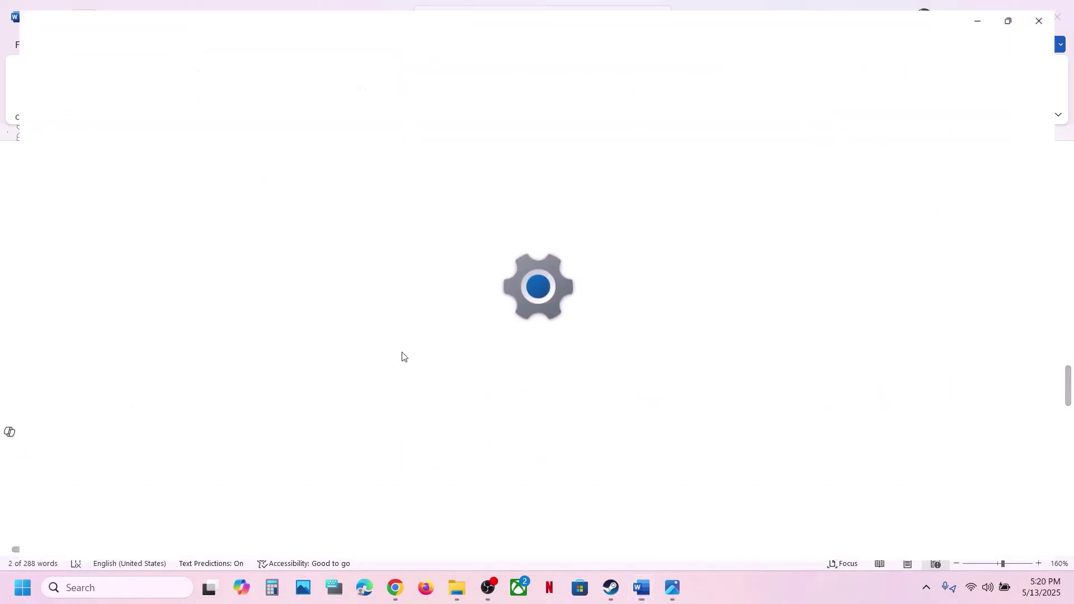
left_click(113, 469)
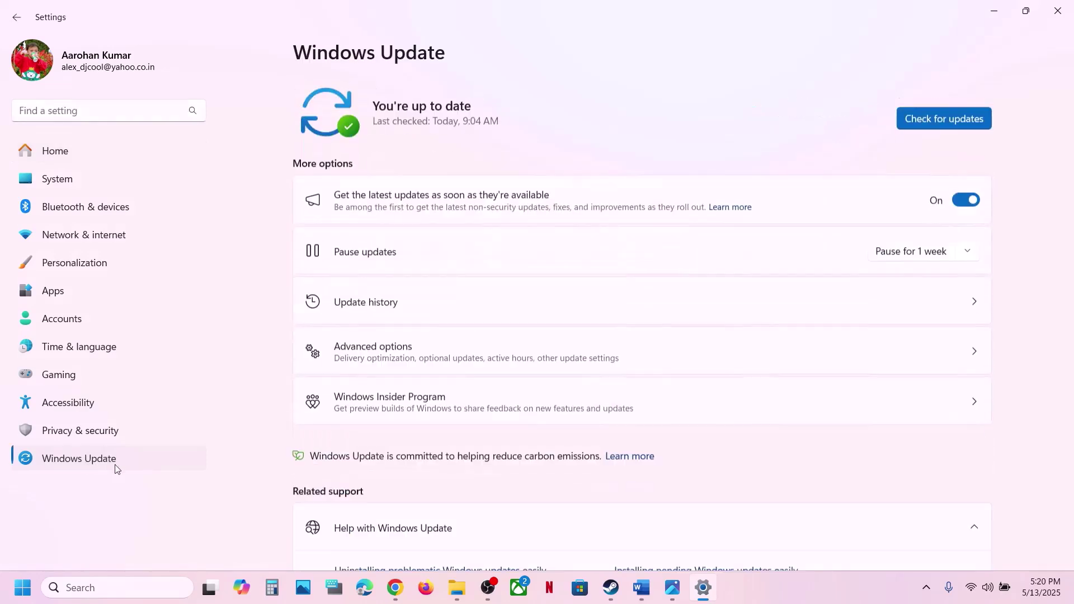
left_click(952, 117)
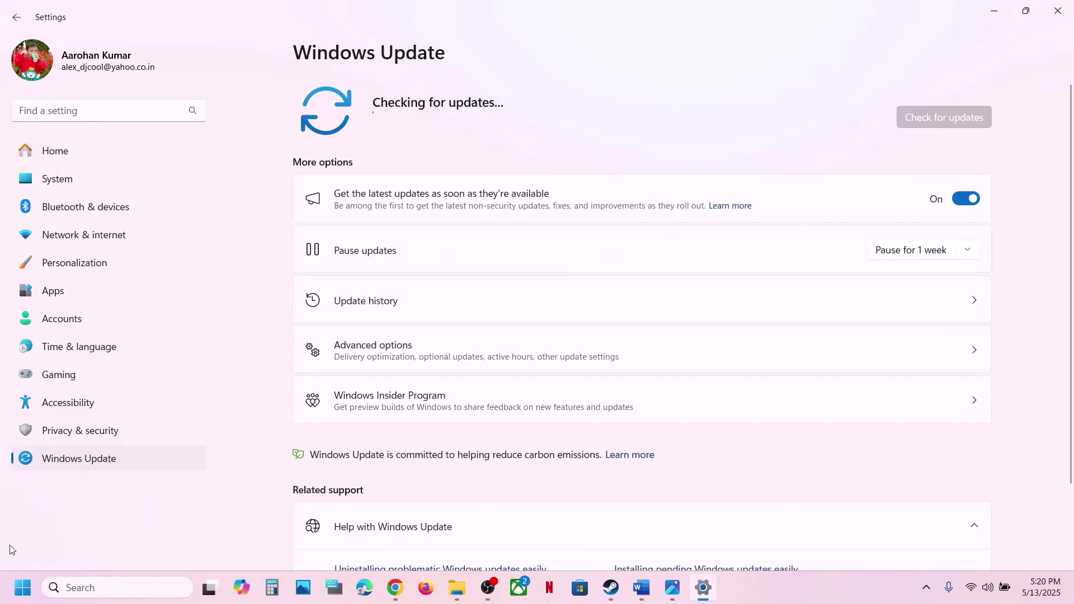
Bring up the Windows power options over the Windows Update page and dismiss them without choosing one.
left_click(22, 588)
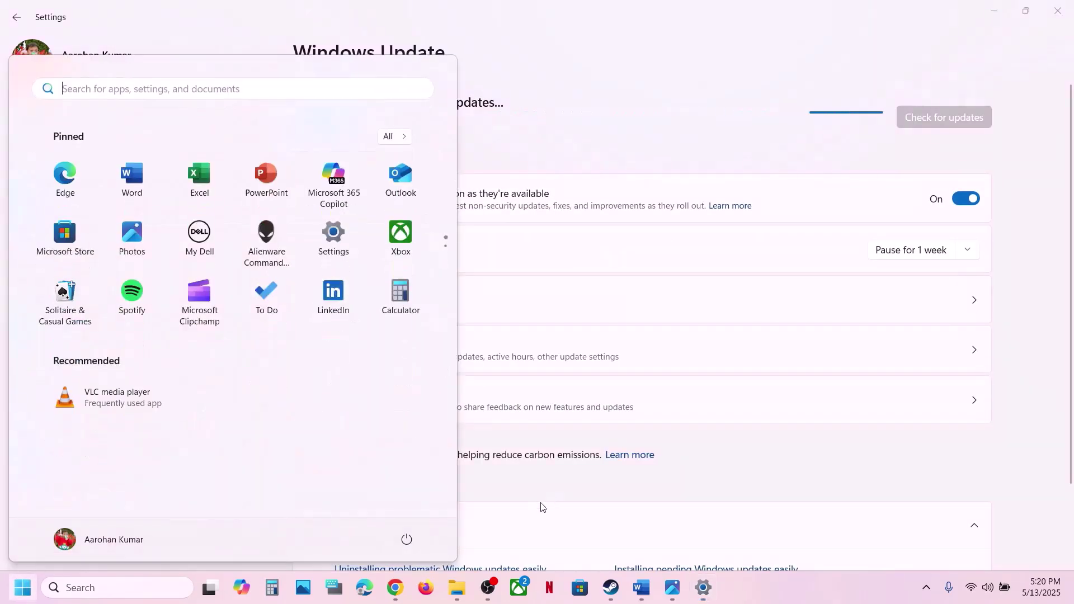
left_click(408, 541)
left_click(833, 472)
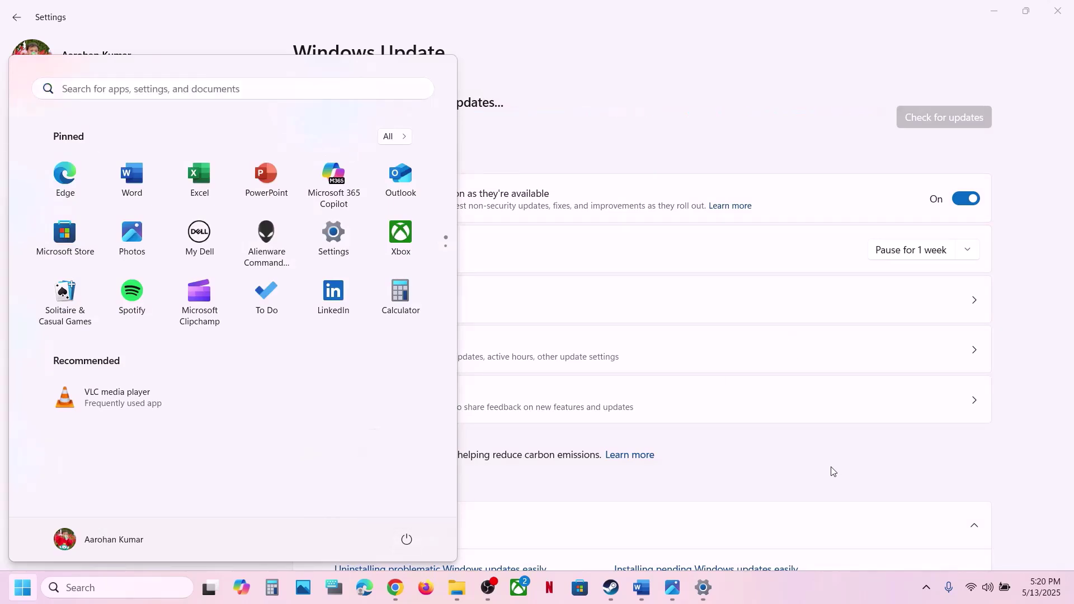
left_click(834, 472)
Copy the Visual C++ download link from Step 13 in Word and open it in a new Chrome tab.
left_click(638, 594)
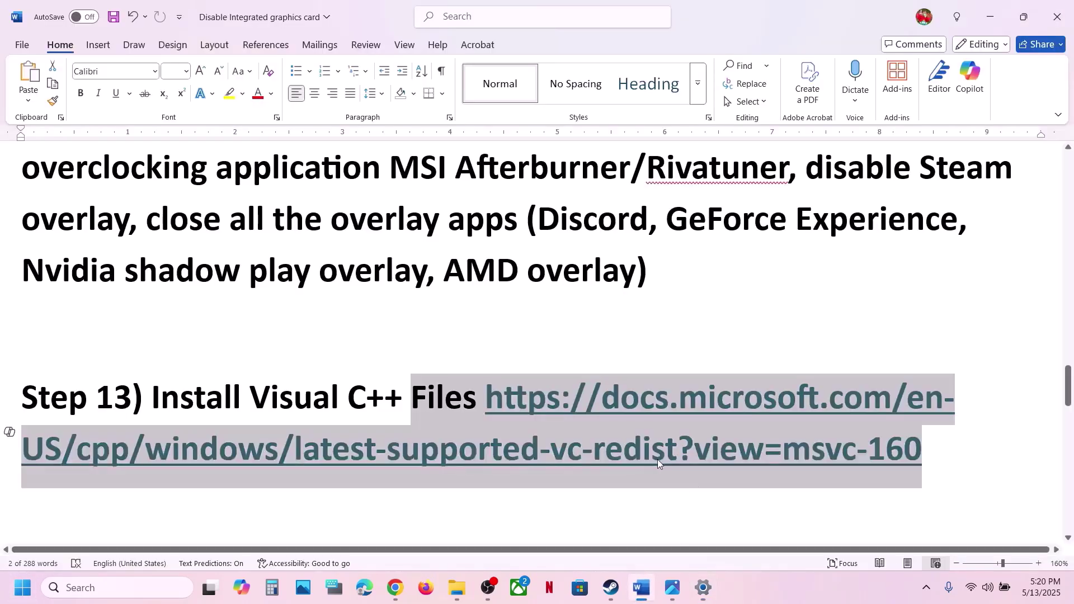
left_click(940, 444)
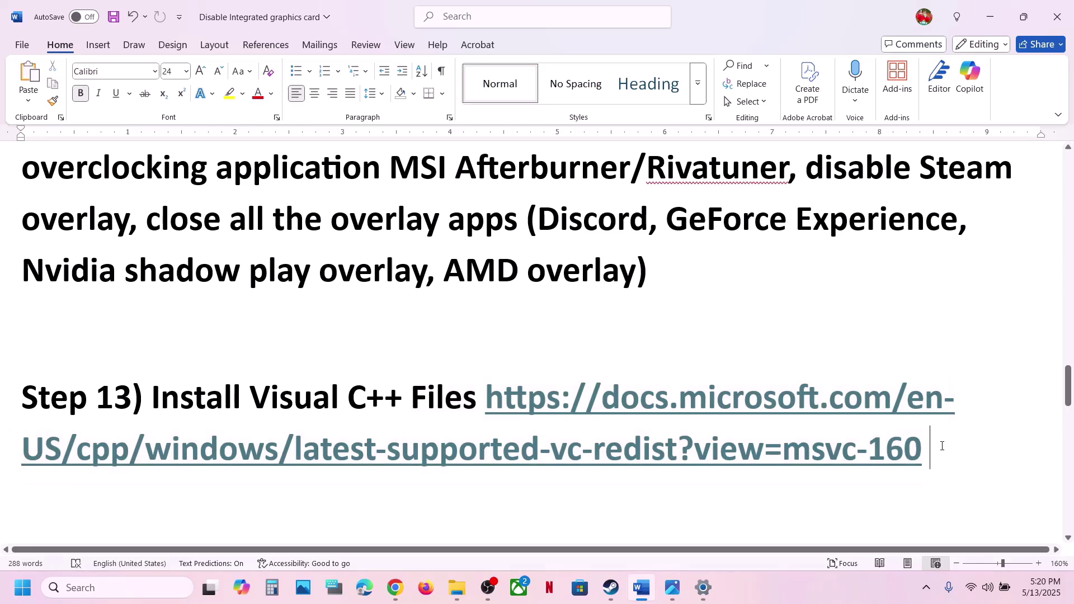
left_click_drag(940, 444, 562, 409)
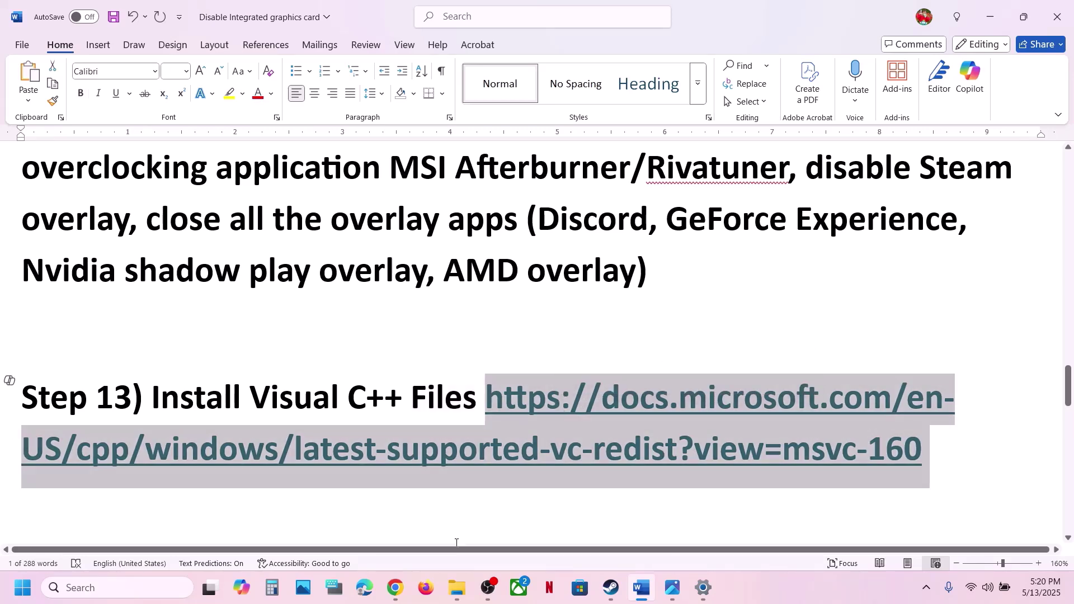
left_click(396, 588)
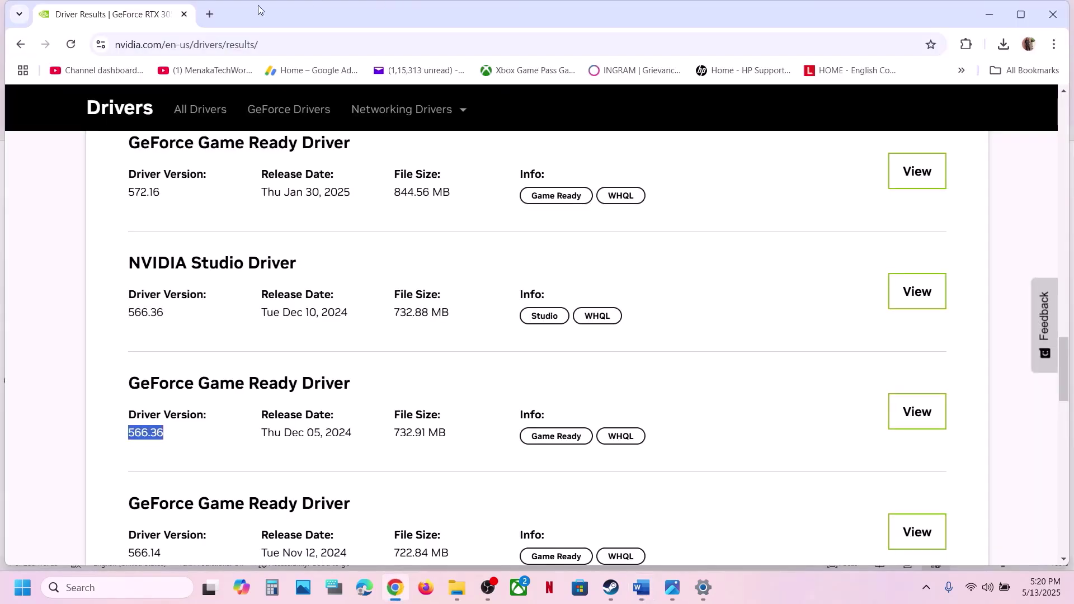
left_click(212, 18)
type("https://docs.microsoft.com/en-us/cpp/windows/latest-supported-vc-redist?view=msvc-160")
key("Return")
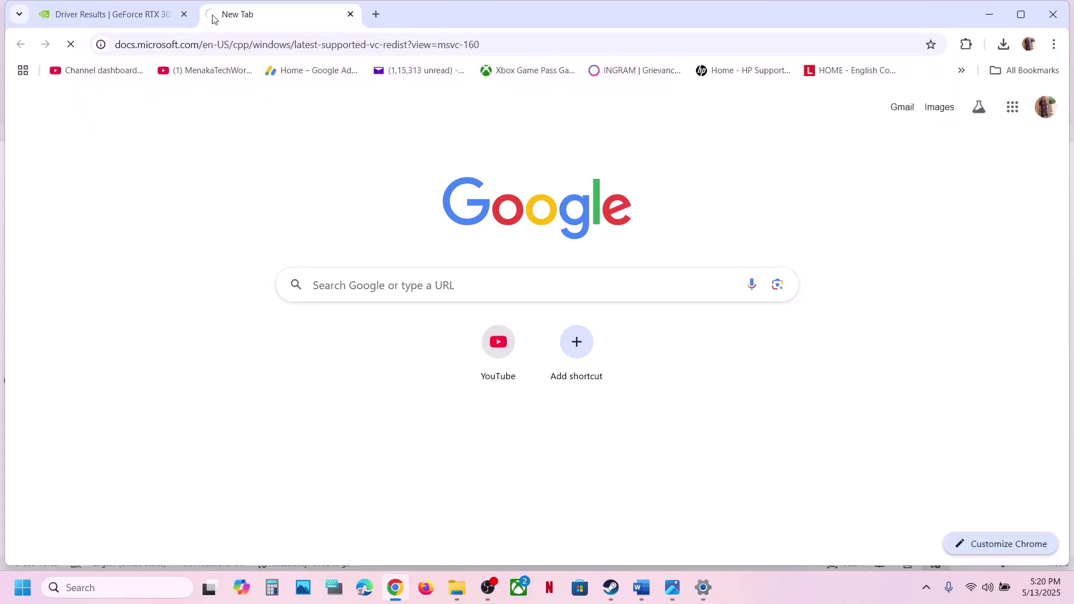
Download the X86 Visual C++ Redistributable from the latest version table and repair its installation.
scroll(482, 278, "down", 8)
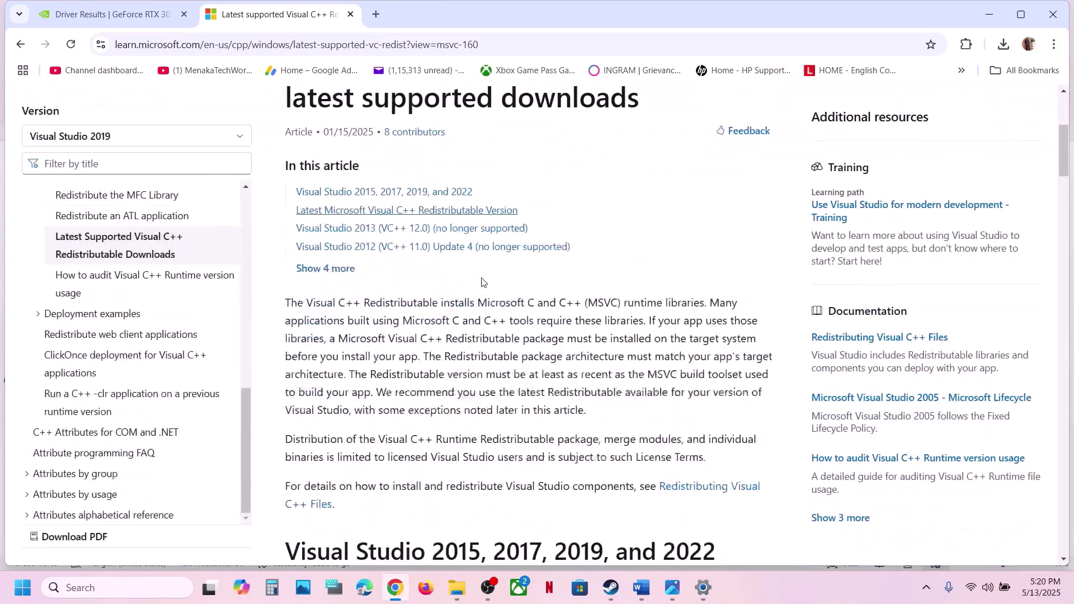
scroll(482, 278, "down", 10)
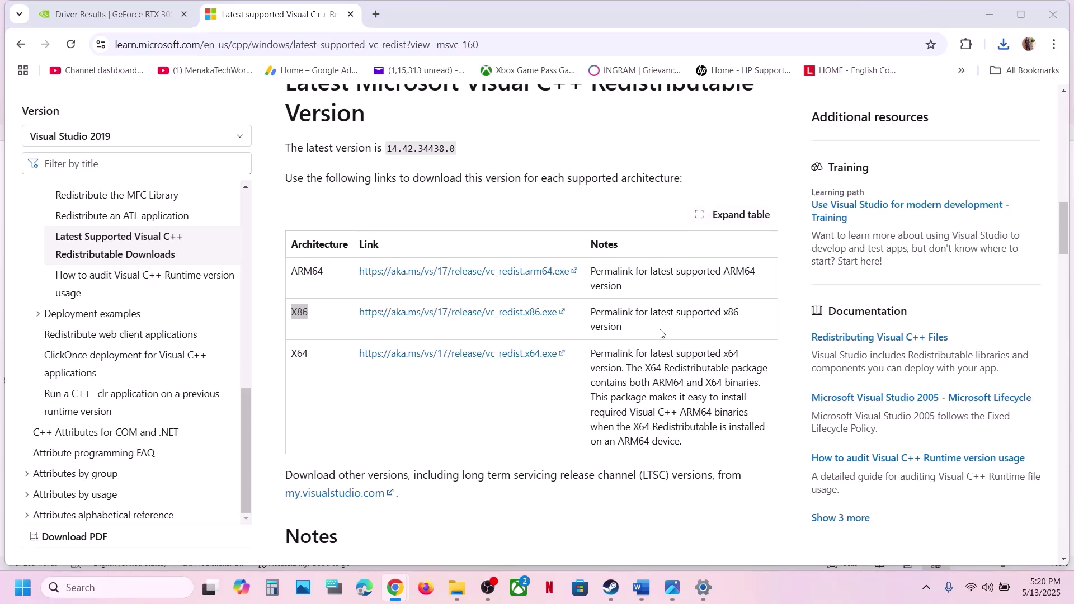
left_click(560, 364)
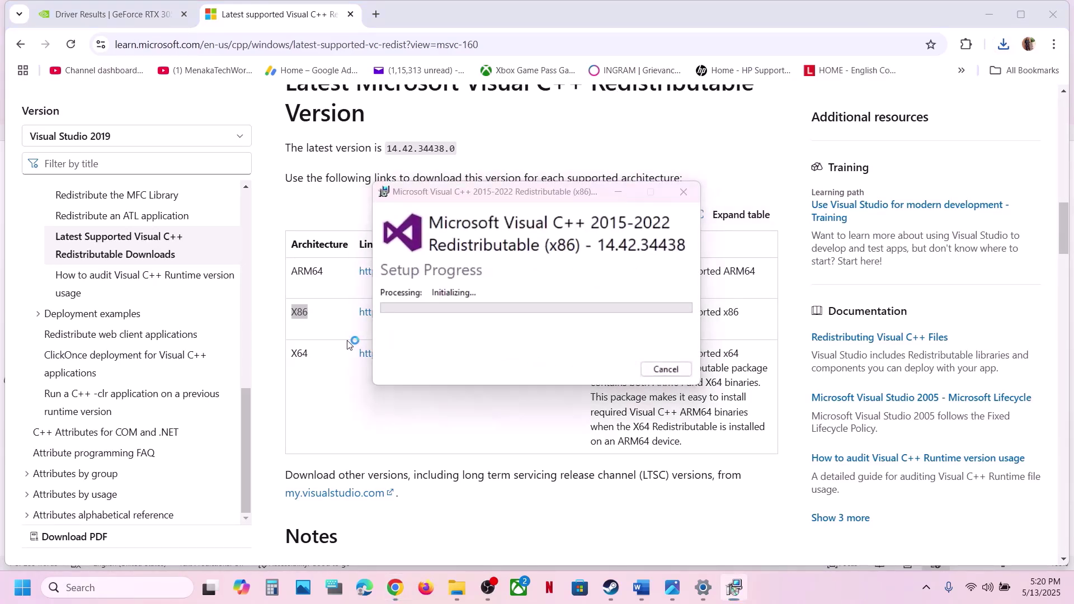
Repair the Visual C++ Redistributable with the downloaded VC_redist.x64 installer and close both the x64 and x86 setup windows.
double_click(303, 352)
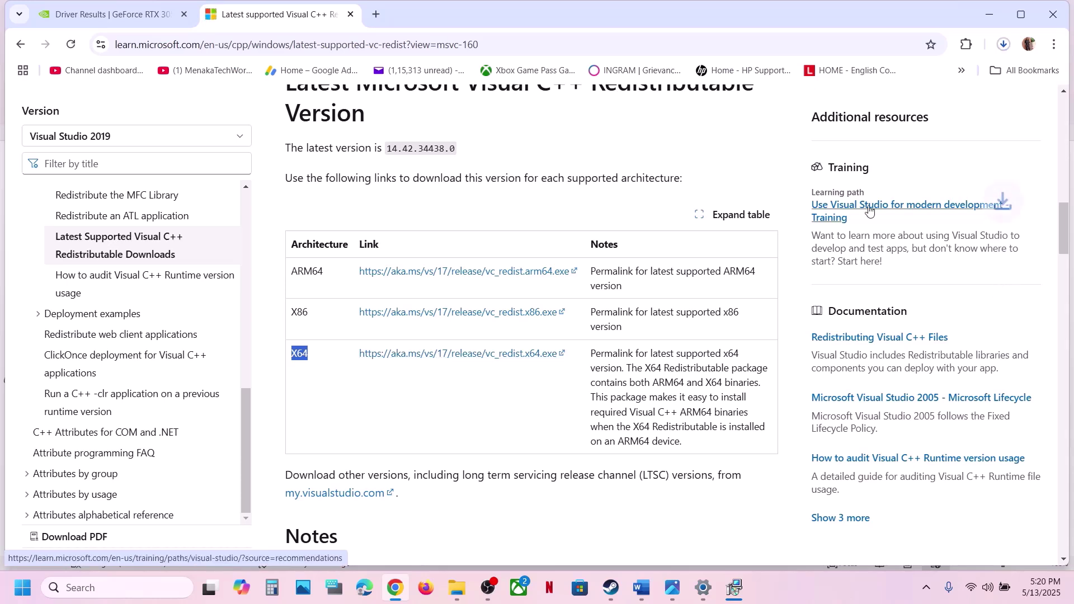
left_click(1003, 52)
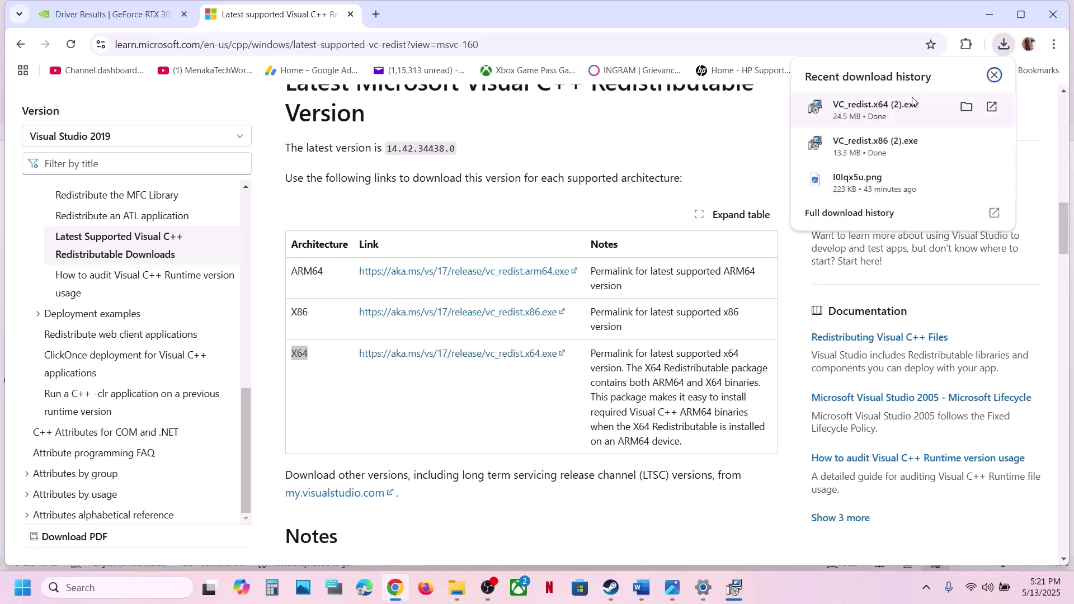
left_click(873, 109)
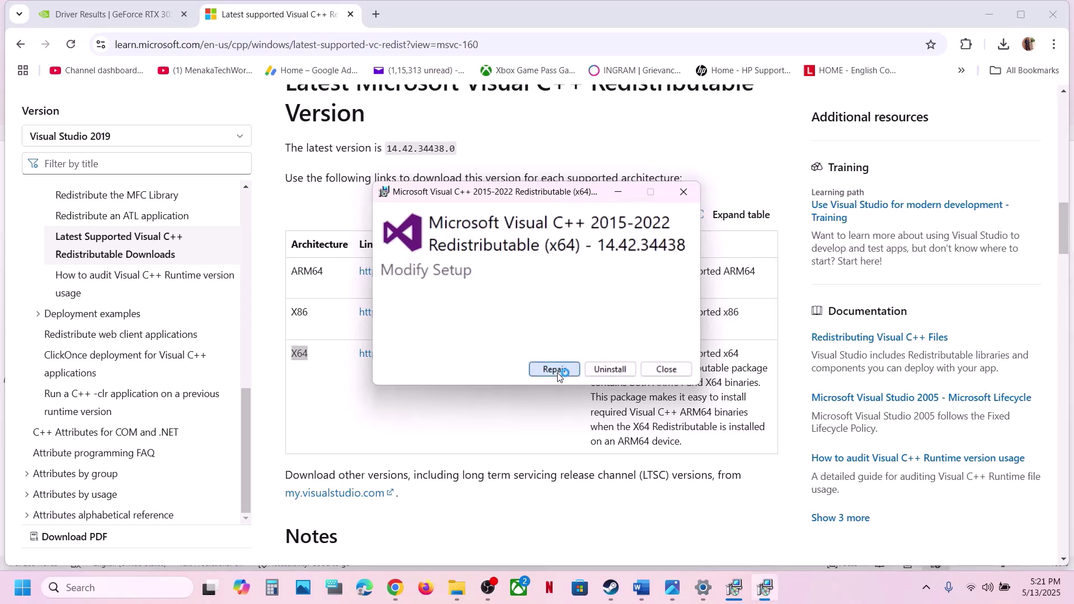
left_click(549, 363)
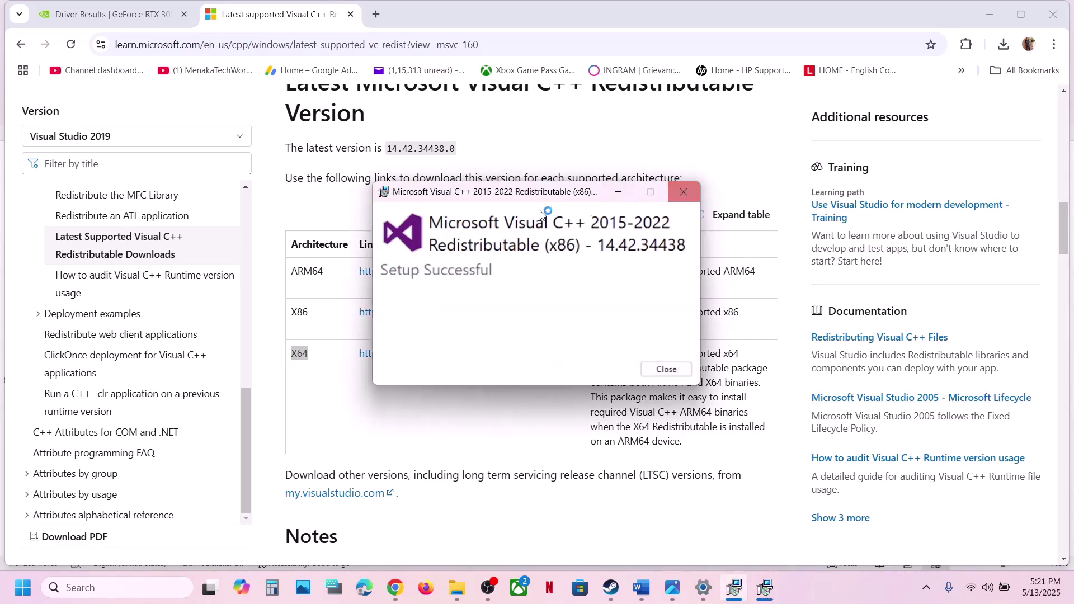
left_click_drag(530, 196, 825, 203)
left_click(550, 344)
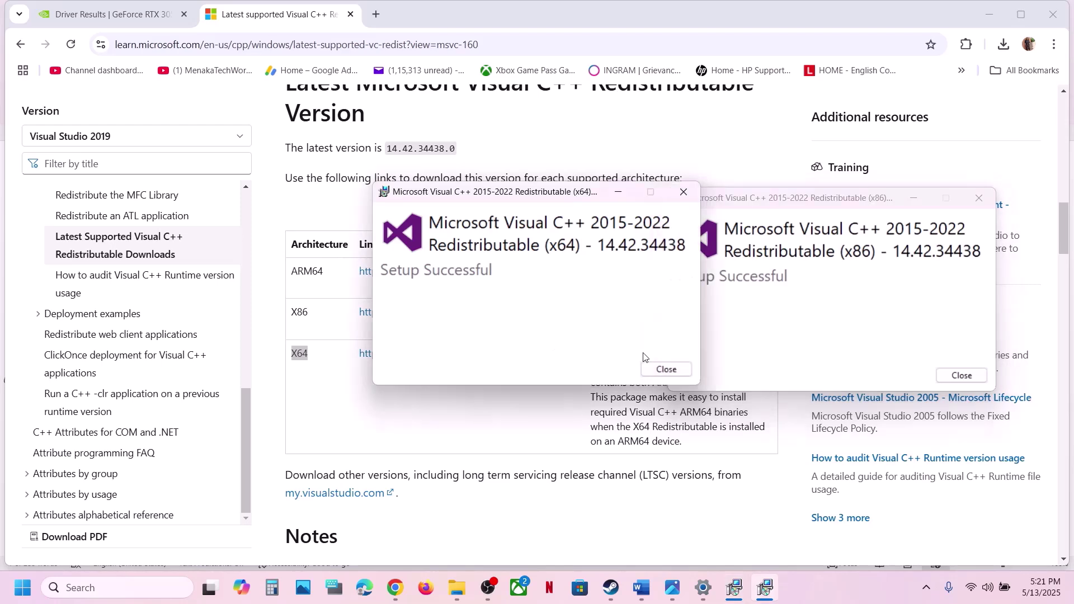
left_click(667, 370)
left_click(962, 376)
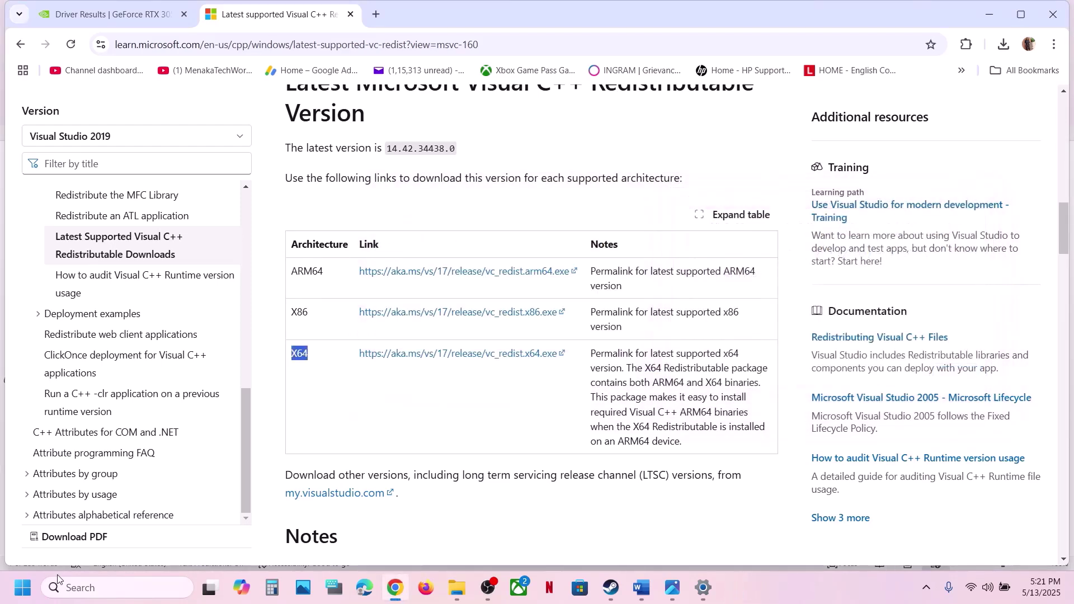
Show the Windows power options for restarting the computer and close them without choosing one.
left_click(23, 589)
left_click(413, 540)
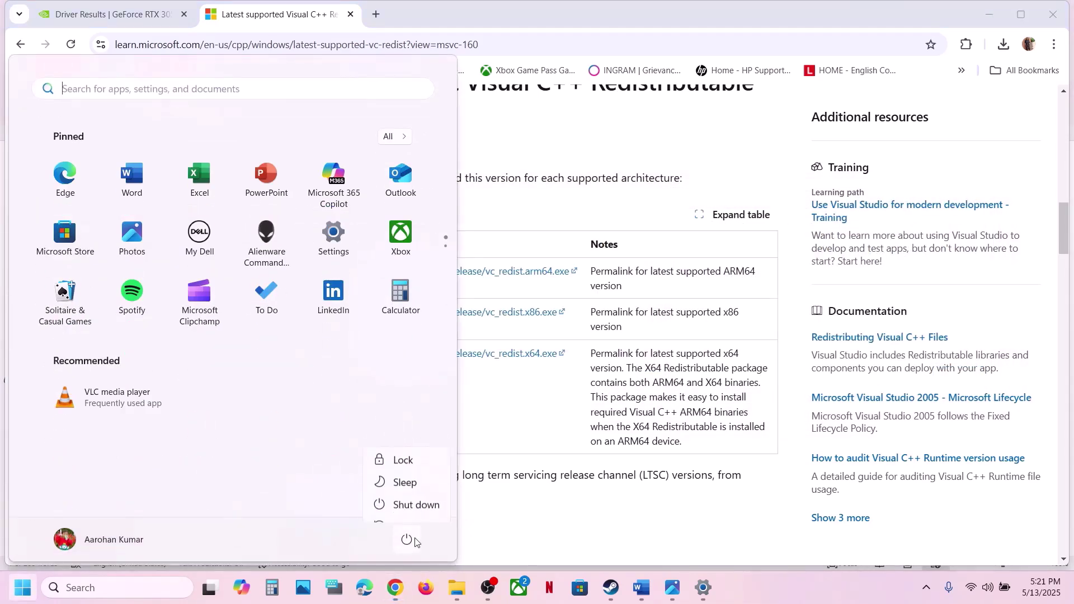
left_click(627, 514)
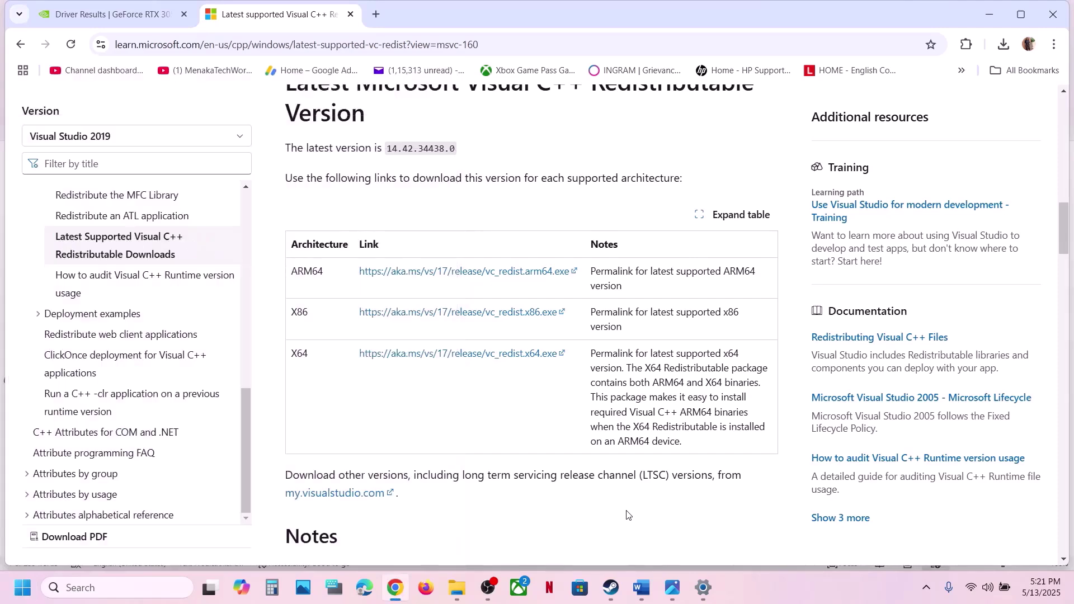
Switch back to Word and continue to Step 14 on increasing virtual memory.
left_click(611, 587)
left_click(653, 587)
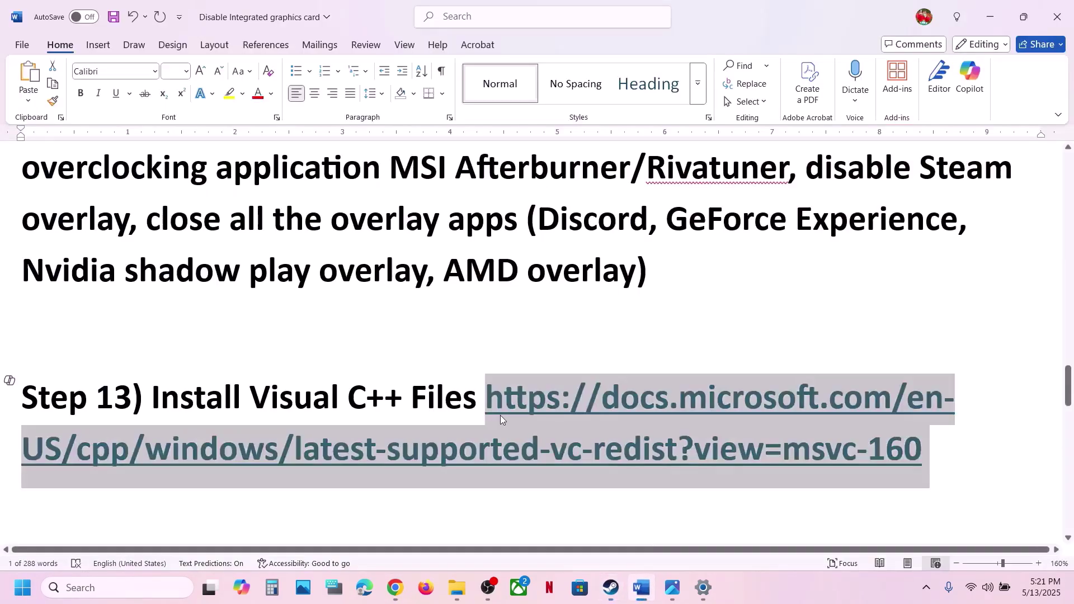
scroll(500, 415, "down", 3)
scroll(500, 414, "down", 2)
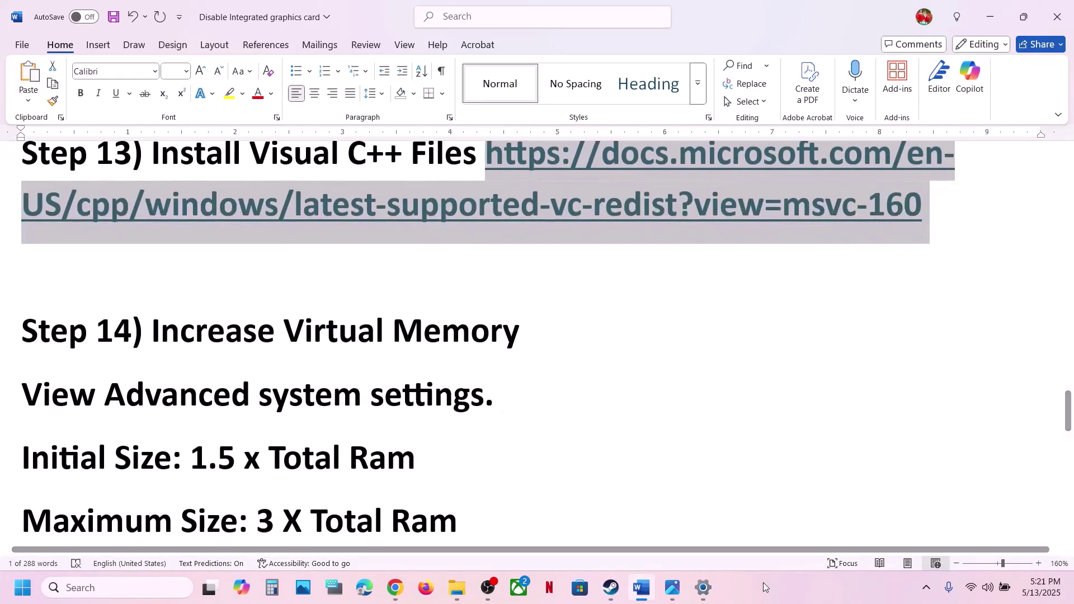